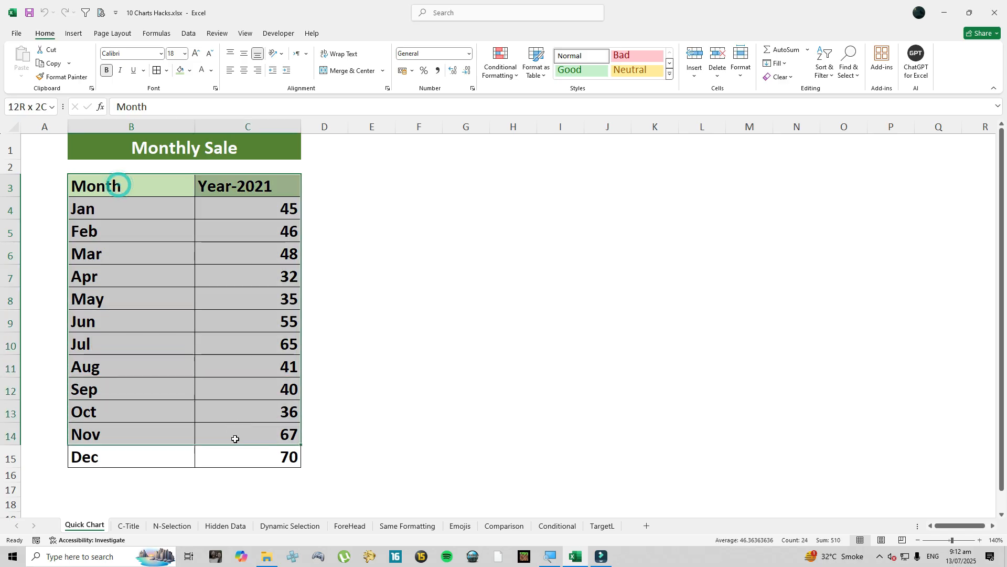
{"action": "left_click", "coordinate": [74, 34]}
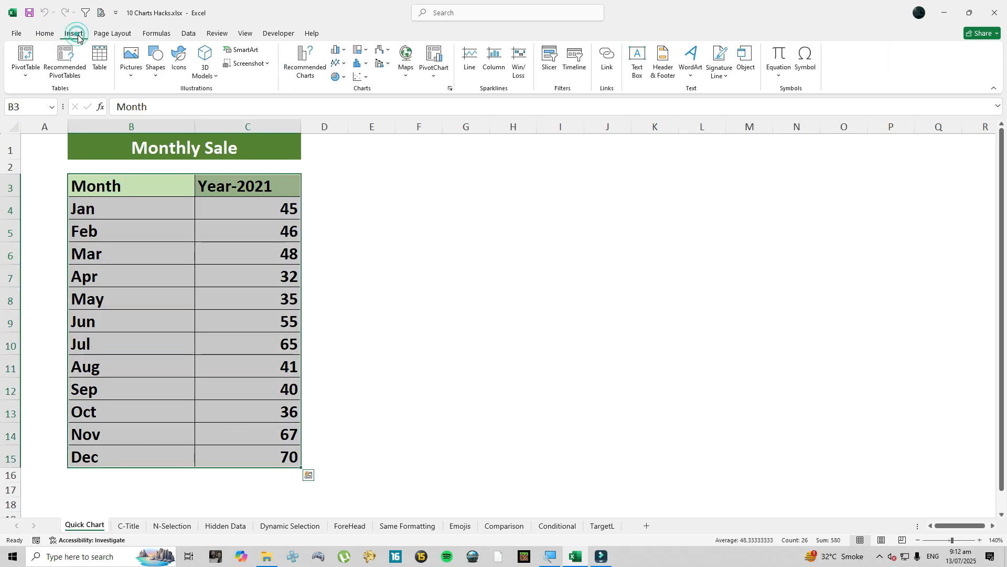
{"action": "left_click", "coordinate": [336, 50]}
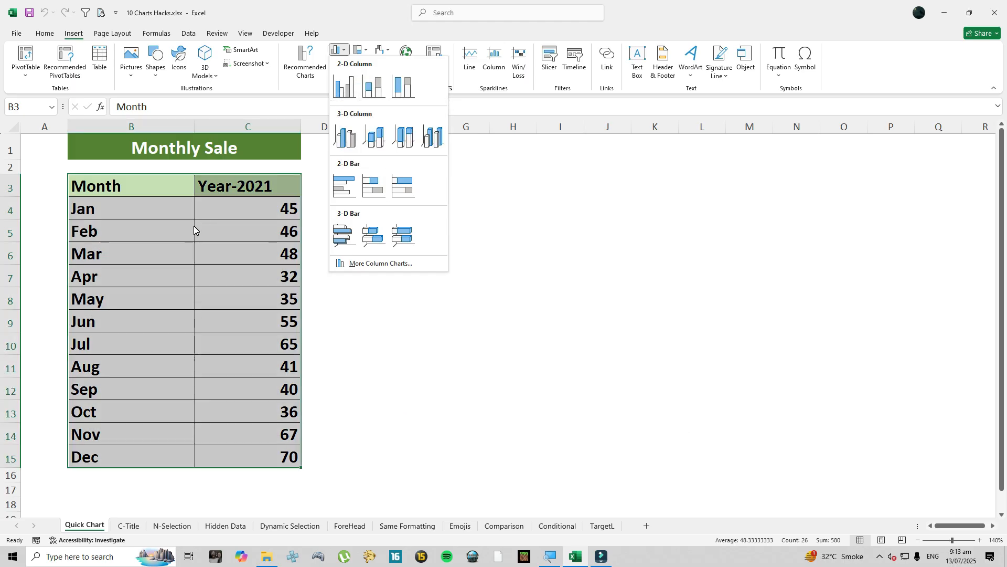
{"action": "left_click", "coordinate": [177, 213]}
{"action": "left_click", "coordinate": [122, 190]}
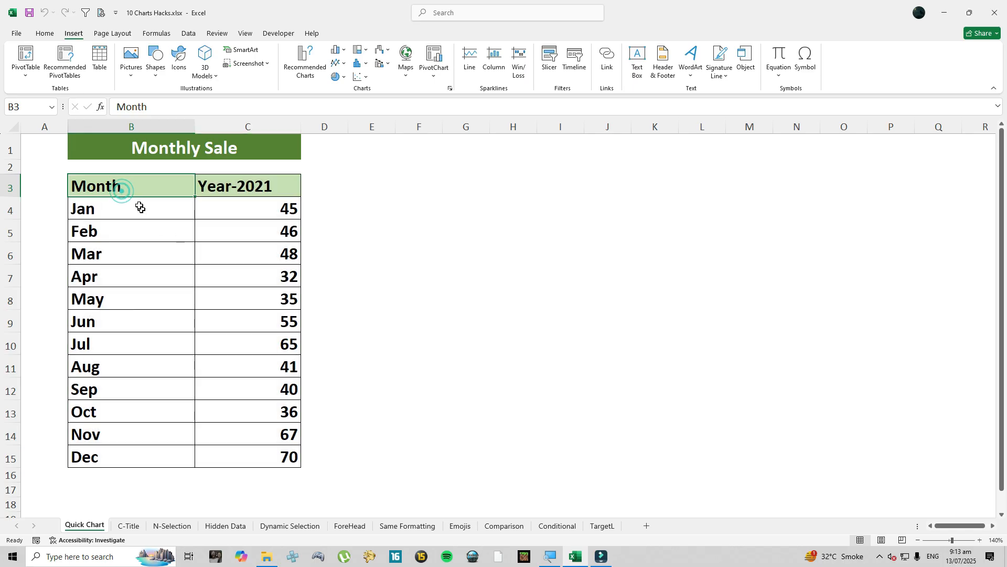
- Create an embedded default column chart from the monthly sales data in B3:C15 and place it beside the table
{"action": "left_click_drag", "start_coordinate": [131, 187], "coordinate": [232, 451]}
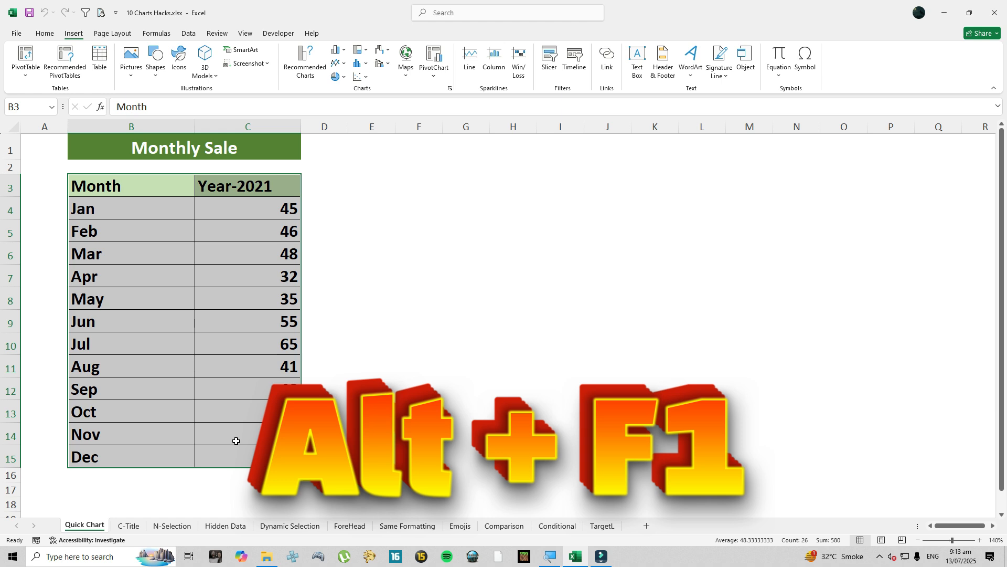
{"action": "key", "text": "alt"}
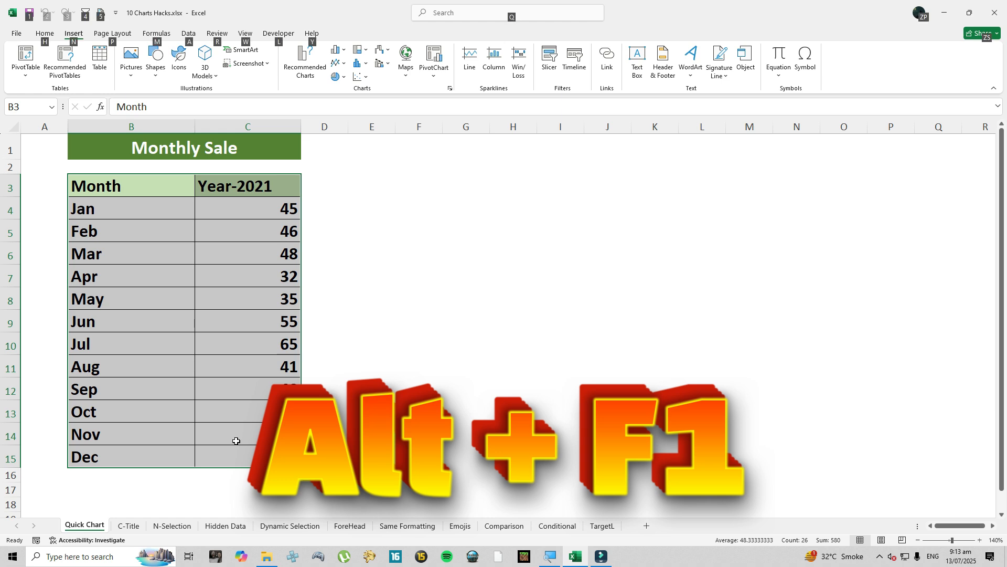
{"action": "key", "text": "alt+F1"}
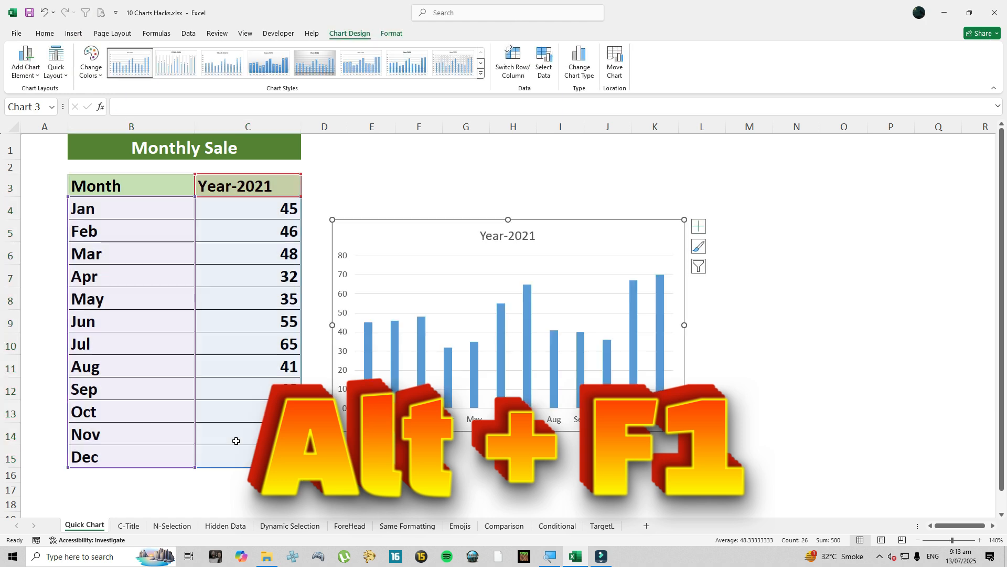
{"action": "left_click", "coordinate": [394, 219]}
{"action": "left_click_drag", "start_coordinate": [395, 221], "coordinate": [374, 174]}
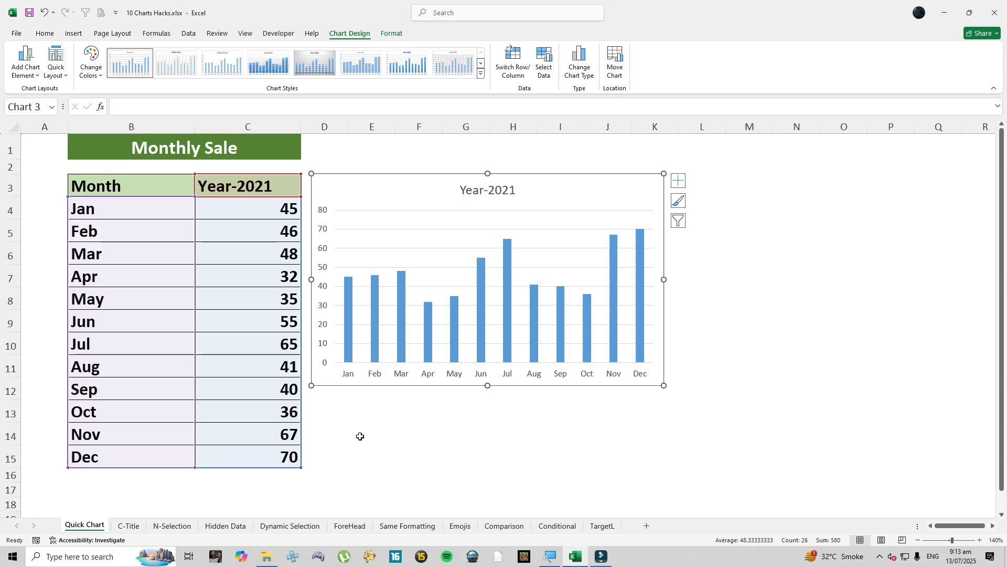
- Create a default column chart of the monthly sales data in B3:C15 on its own chart sheet
{"action": "left_click", "coordinate": [191, 276]}
{"action": "left_click_drag", "start_coordinate": [146, 184], "coordinate": [254, 451]}
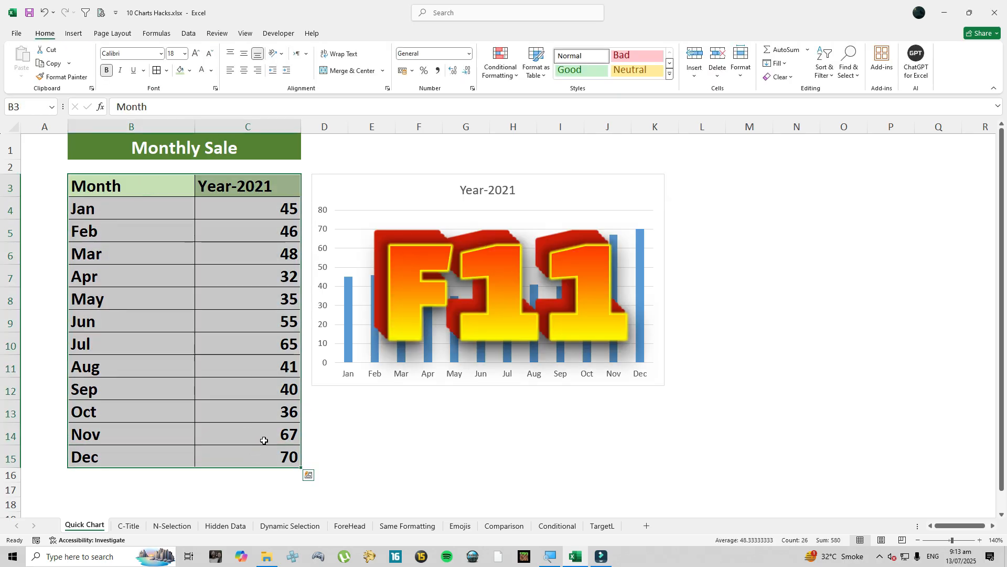
{"action": "key", "text": "F11"}
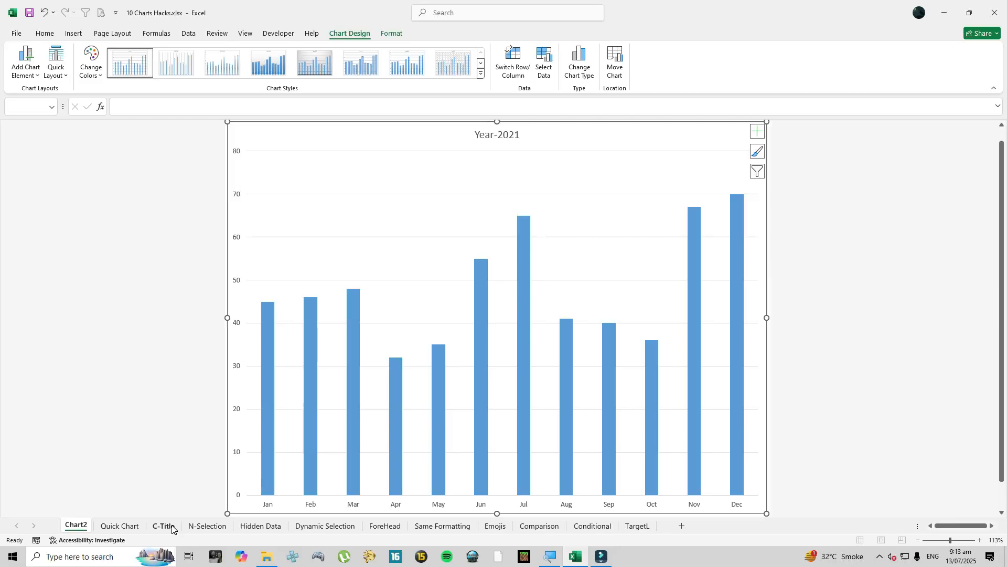
- On the C-Title sheet, insert a 2-D clustered column chart of B3:C15 and enlarge it beside the table
{"action": "left_click", "coordinate": [172, 526]}
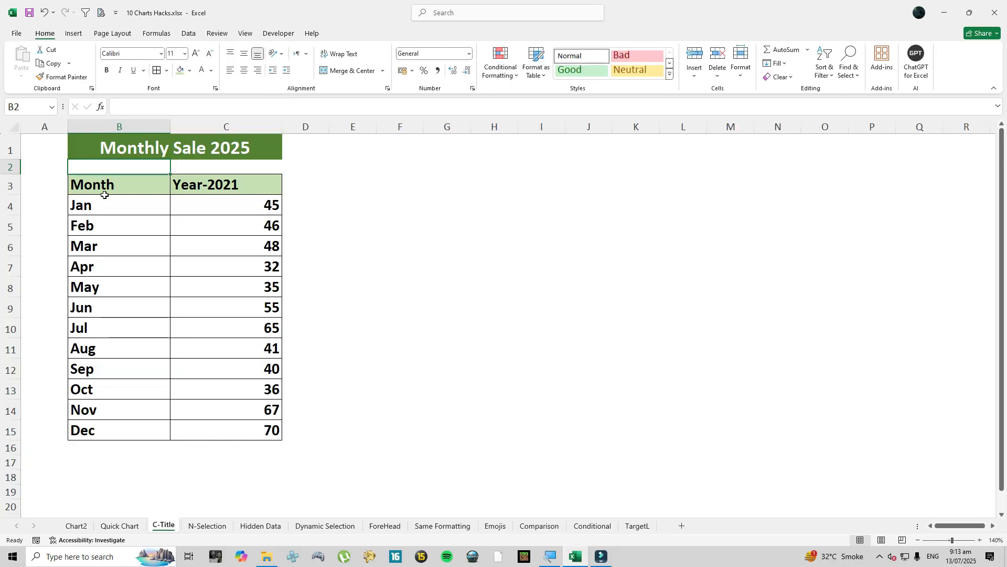
{"action": "left_click", "coordinate": [107, 185]}
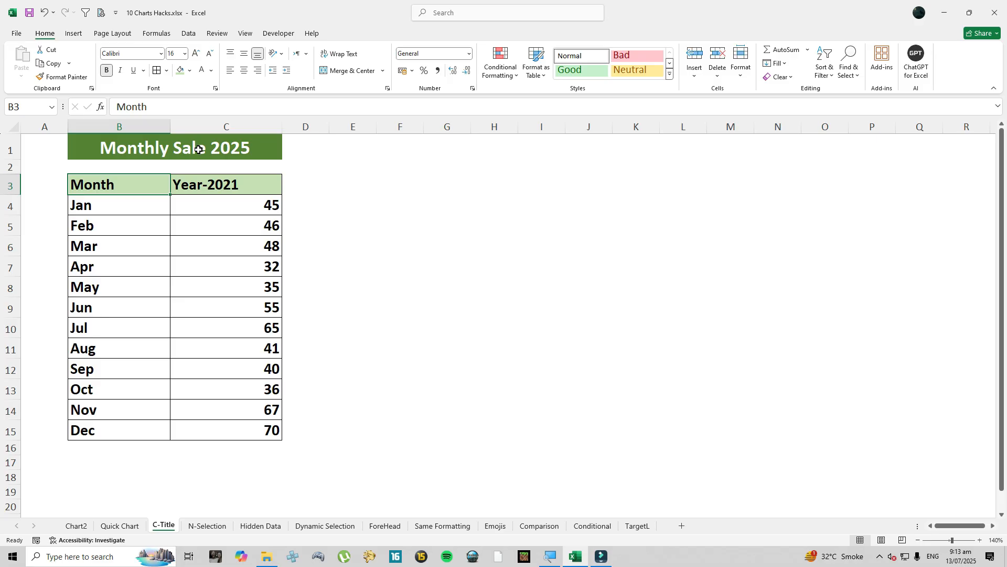
{"action": "left_click_drag", "start_coordinate": [124, 184], "coordinate": [224, 433]}
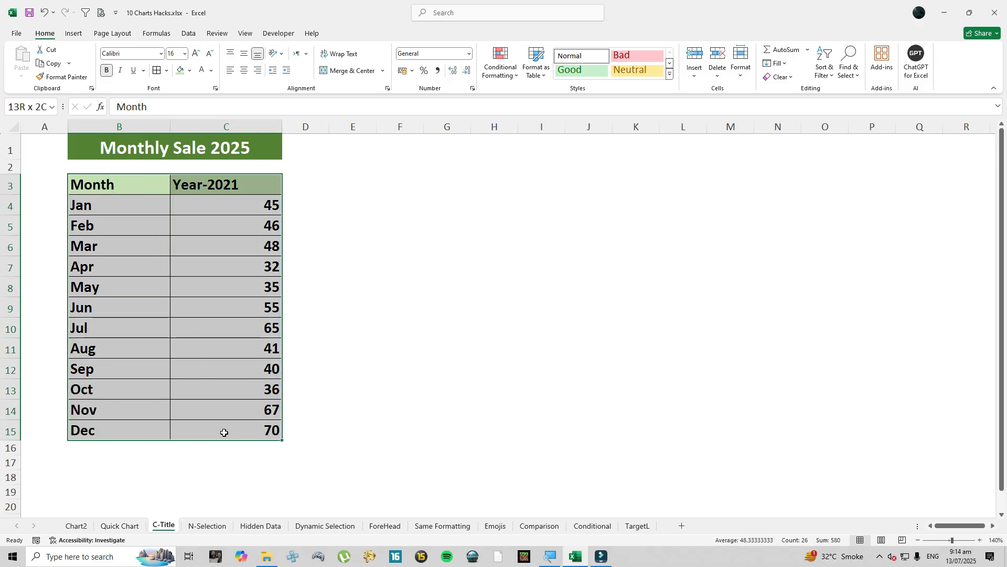
{"action": "left_click", "coordinate": [73, 33]}
{"action": "left_click", "coordinate": [357, 67]}
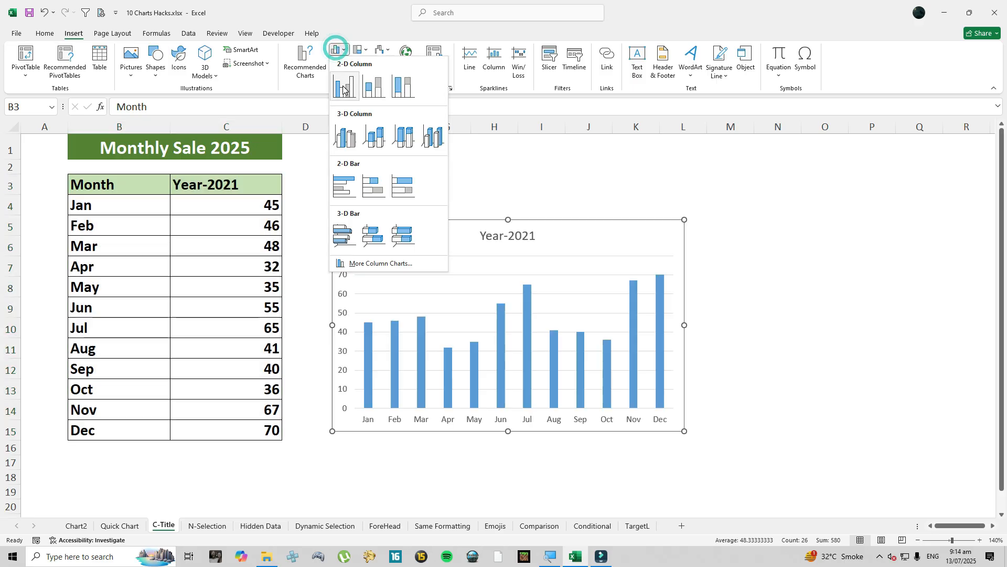
{"action": "left_click", "coordinate": [344, 138]}
{"action": "left_click_drag", "start_coordinate": [333, 219], "coordinate": [308, 180]}
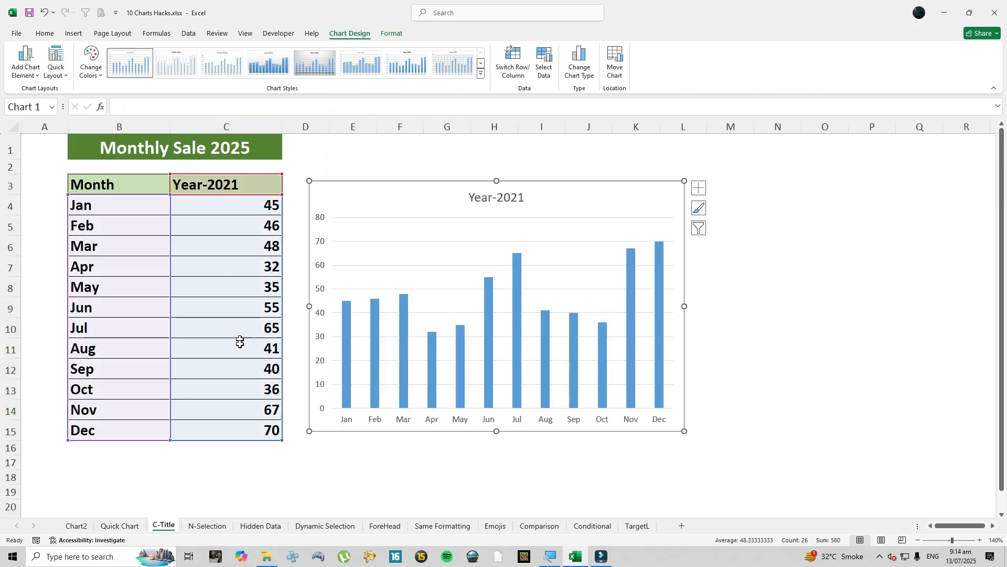
- Link the chart title to the merged heading cell B1:C1 of the C-Title sheet with a cell reference formula
{"action": "left_click", "coordinate": [501, 199]}
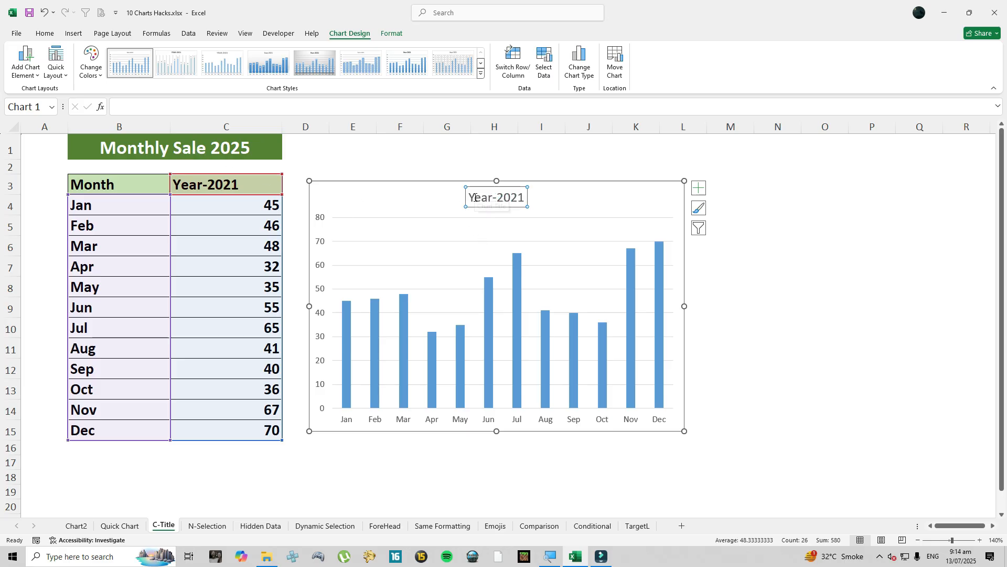
{"action": "left_click_drag", "start_coordinate": [471, 197], "coordinate": [529, 200]}
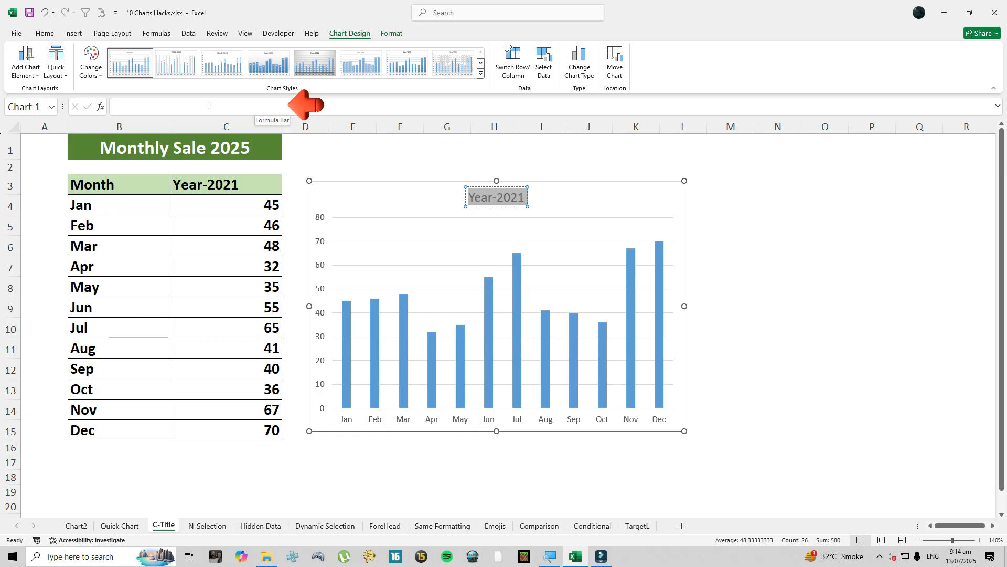
{"action": "left_click", "coordinate": [210, 105]}
{"action": "type", "text": "="}
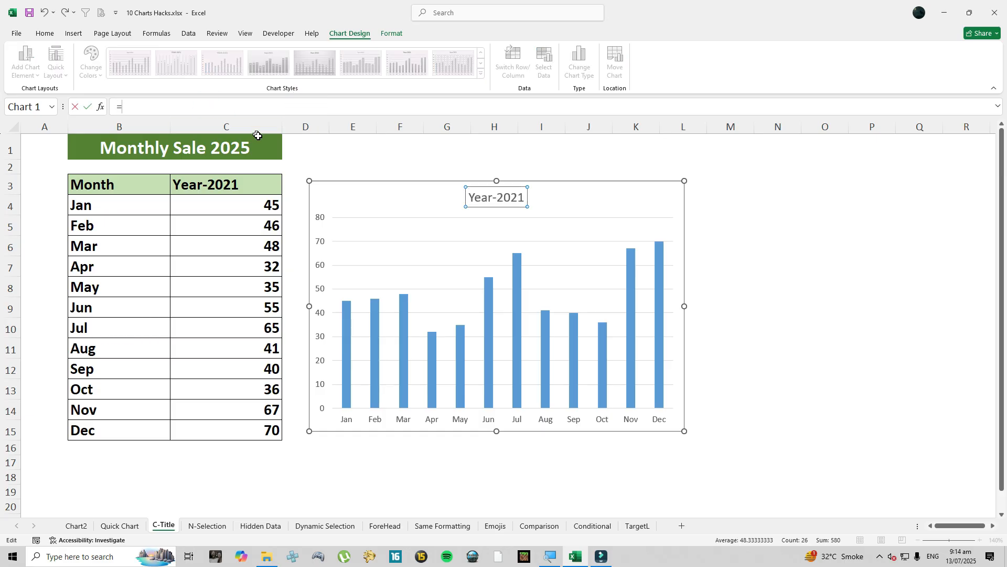
{"action": "left_click", "coordinate": [151, 142]}
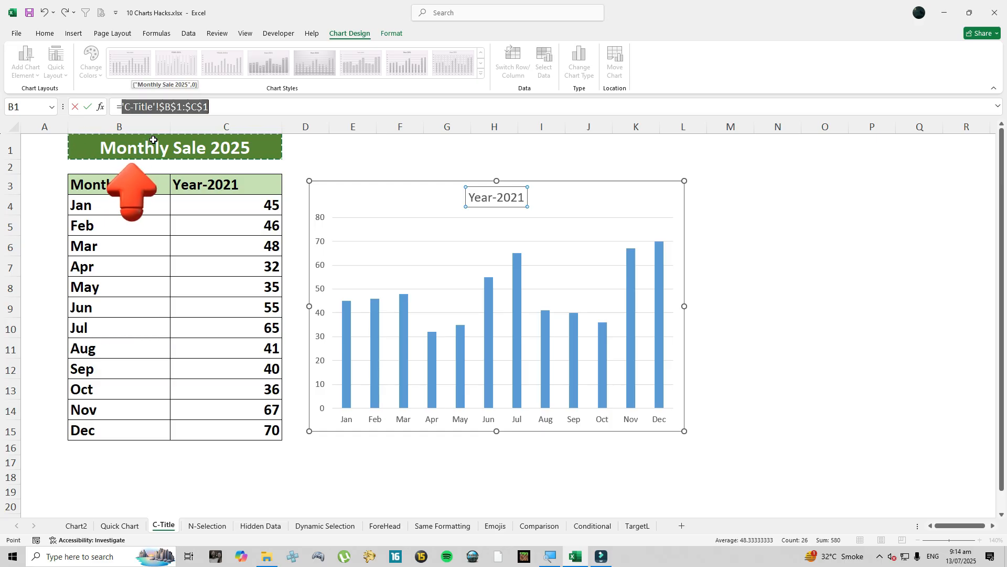
{"action": "key", "text": "Return"}
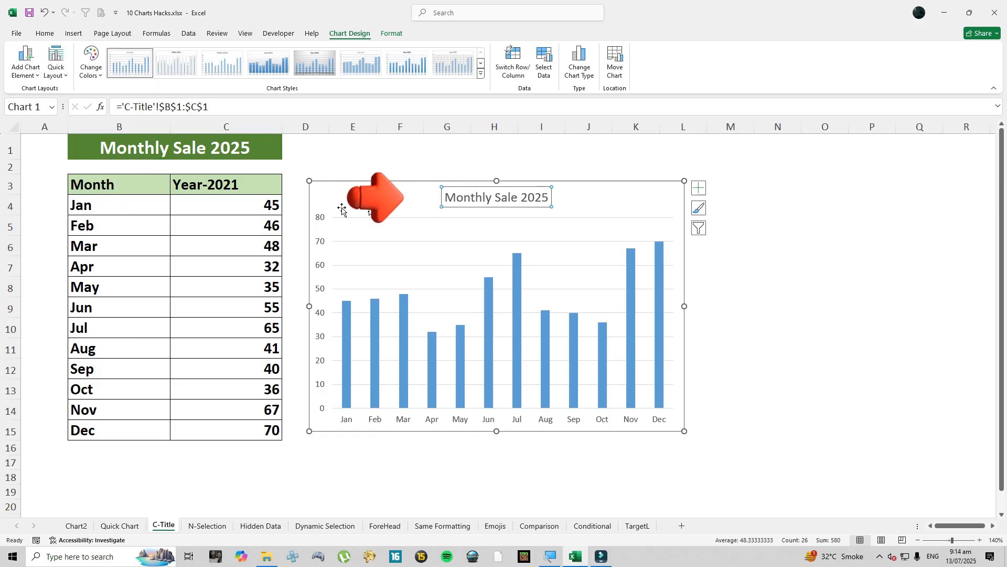
- Shorten the linked table heading in cell B1 to "Monthly Sale"
{"action": "left_click", "coordinate": [230, 147]}
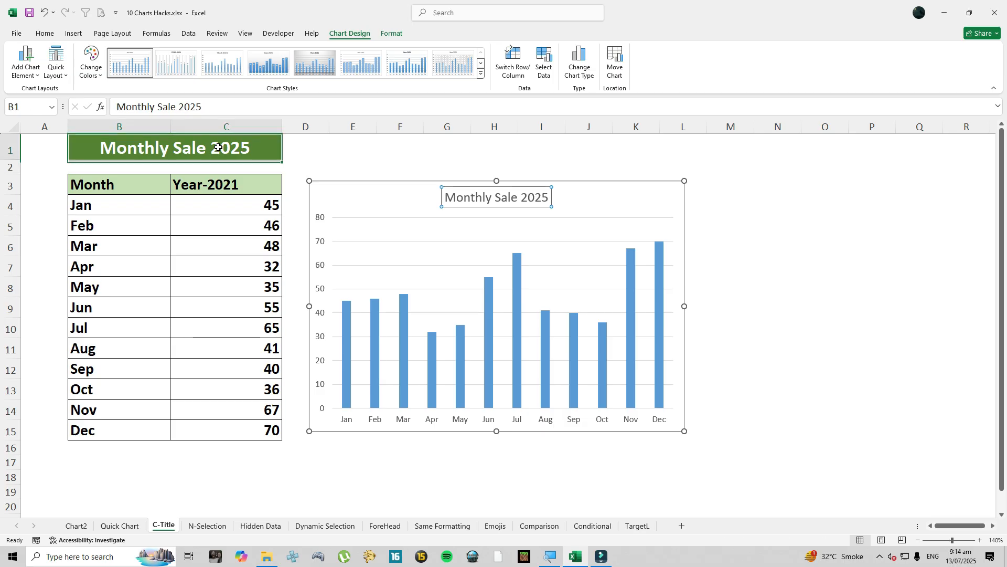
{"action": "double_click", "coordinate": [246, 147]}
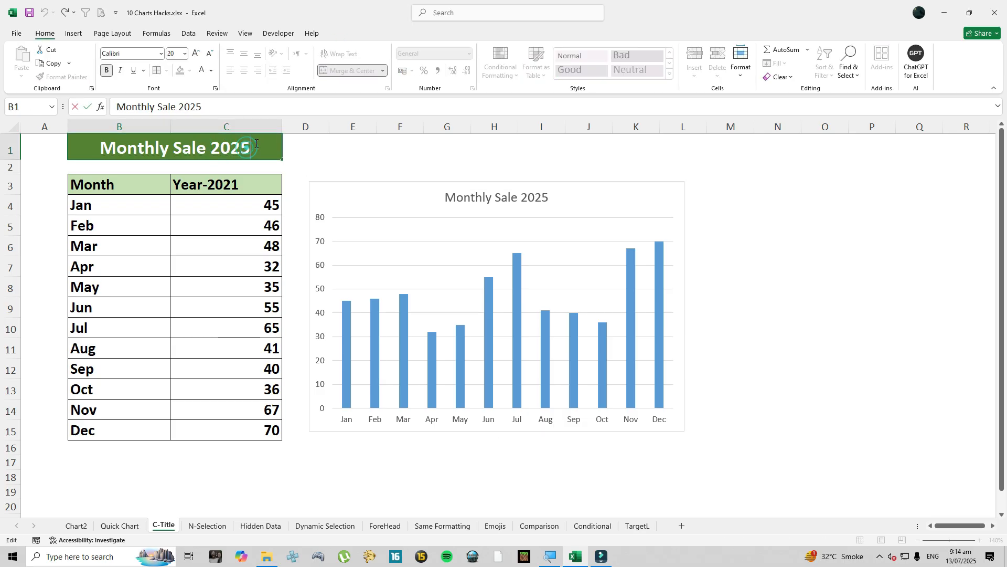
{"action": "key", "text": "BackSpace"}
{"action": "key", "text": "BackSpace"}
{"action": "key", "text": "BackSpace"}
{"action": "key", "text": "BackSpace"}
{"action": "key", "text": "BackSpace"}
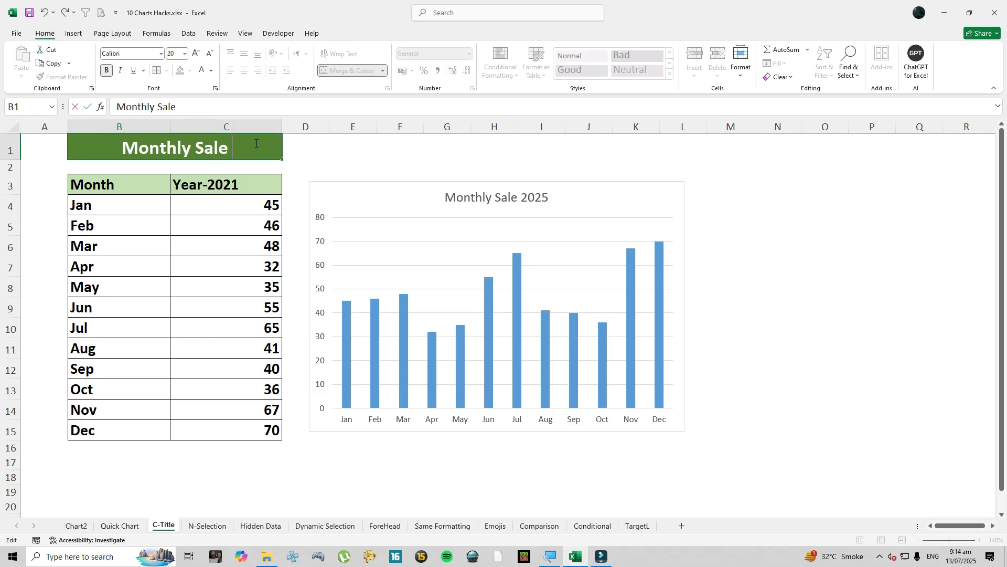
{"action": "key", "text": "Return"}
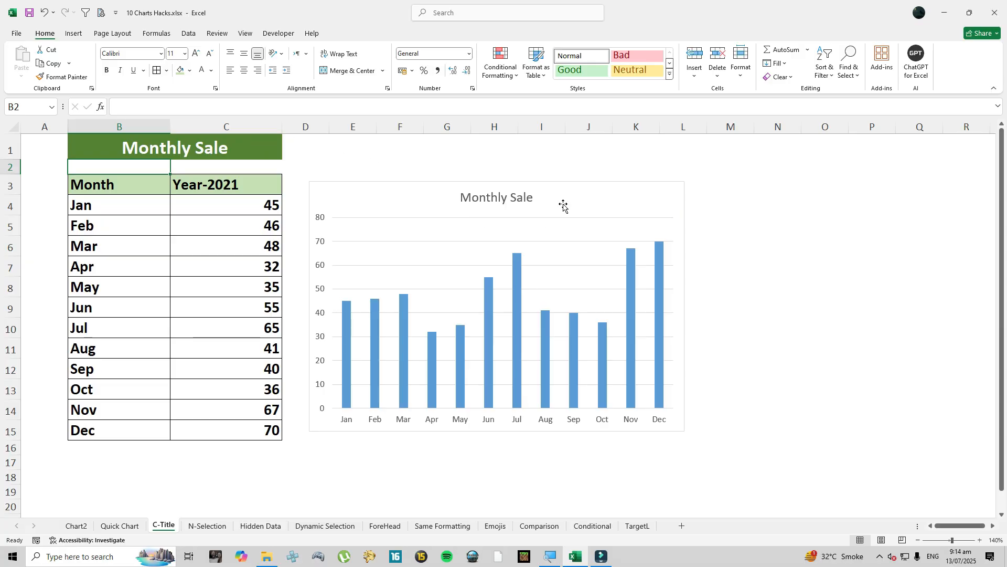
{"action": "left_click", "coordinate": [520, 202]}
{"action": "left_click", "coordinate": [420, 157]}
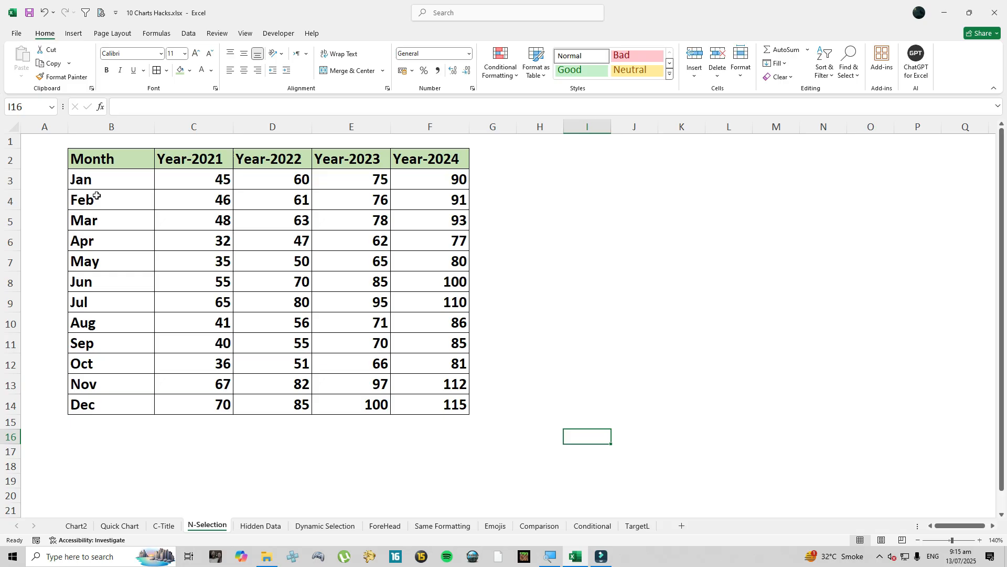
- On the N-Selection sheet, insert a 2-D clustered column chart of B2:D14 and enlarge it beside the table
{"action": "left_click_drag", "start_coordinate": [109, 156], "coordinate": [254, 405]}
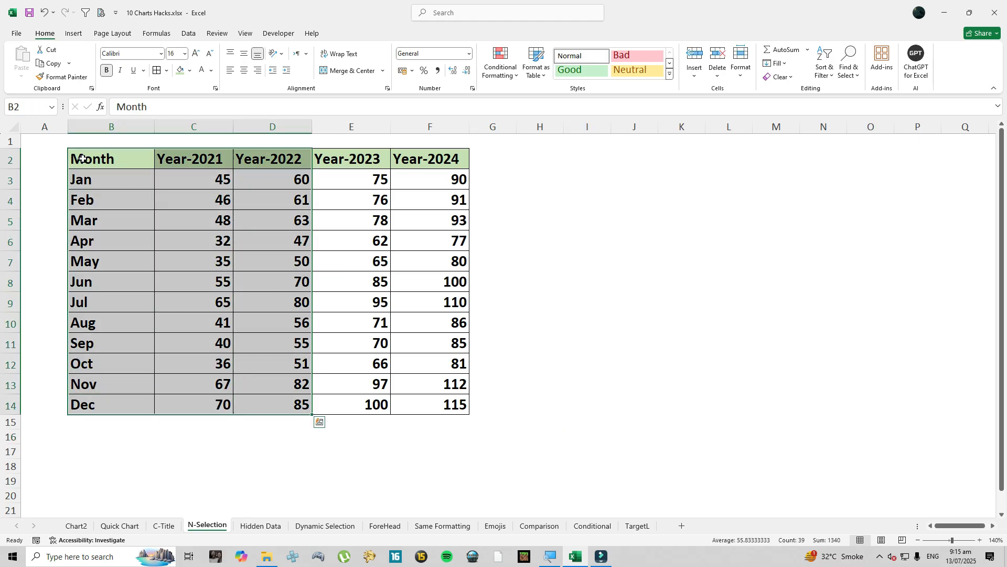
{"action": "left_click", "coordinate": [80, 33]}
{"action": "left_click", "coordinate": [337, 49]}
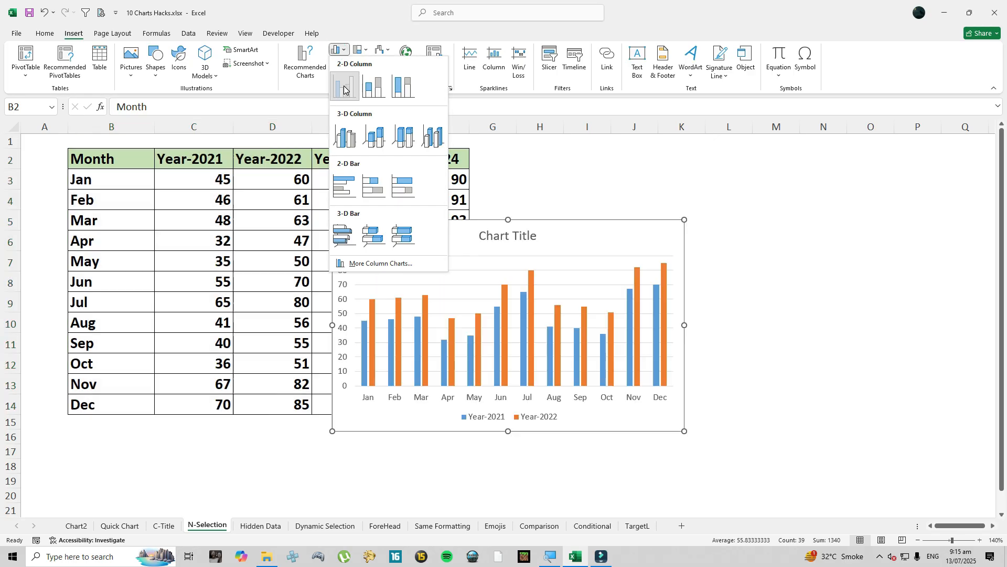
{"action": "left_click", "coordinate": [343, 86]}
{"action": "left_click_drag", "start_coordinate": [458, 222], "coordinate": [603, 153]}
{"action": "left_click_drag", "start_coordinate": [651, 380], "coordinate": [648, 409]}
{"action": "left_click_drag", "start_coordinate": [826, 277], "coordinate": [865, 277]}
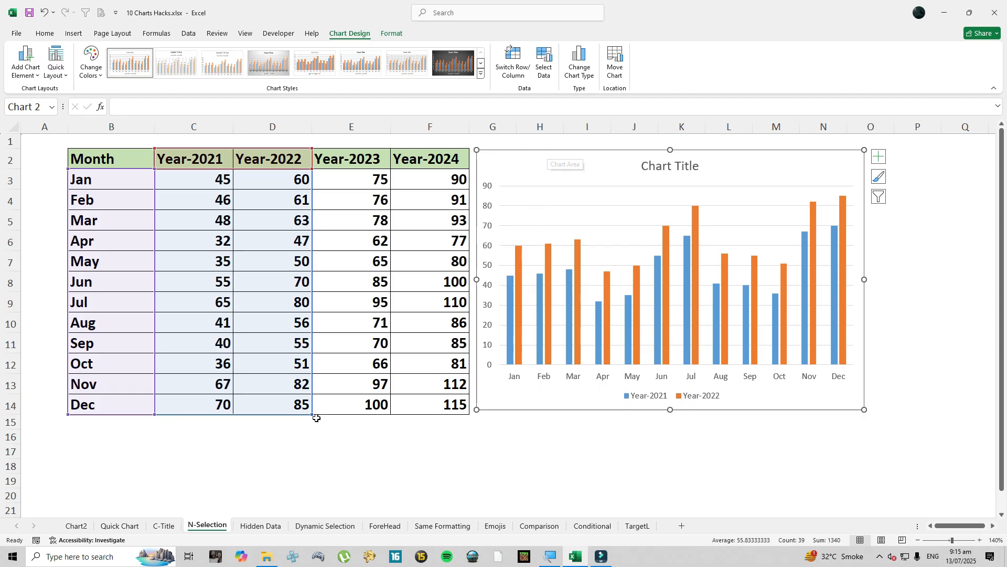
- Try extending the chart's source range to the Year-2023 column, and delete the chart
{"action": "left_click_drag", "start_coordinate": [312, 415], "coordinate": [378, 410]}
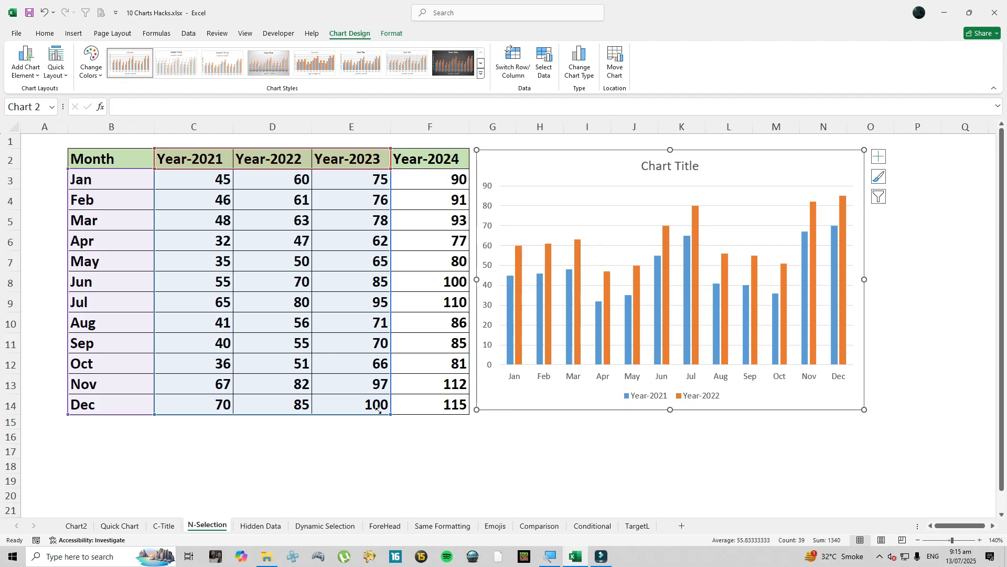
{"action": "left_click_drag", "start_coordinate": [377, 410], "coordinate": [340, 410]}
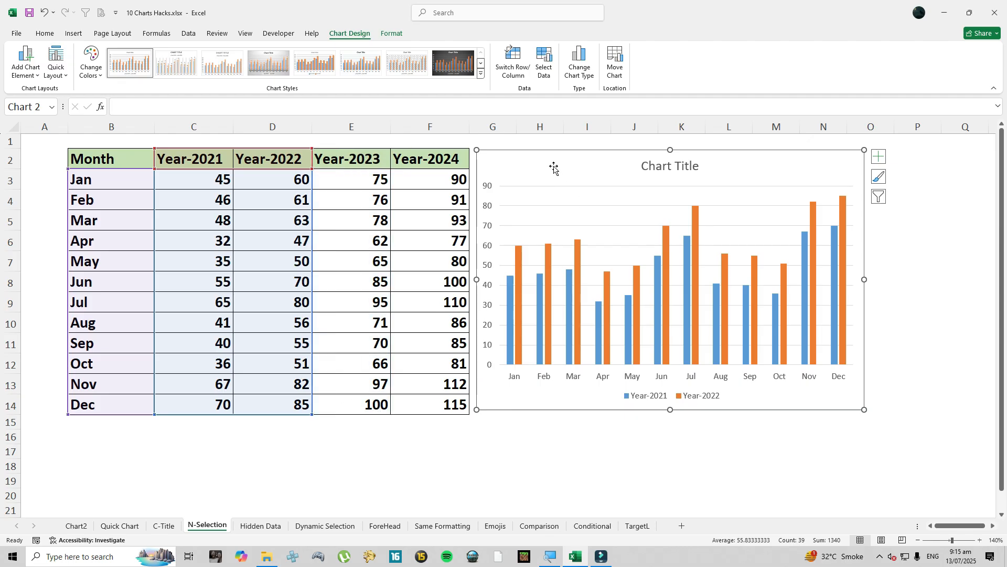
{"action": "left_click", "coordinate": [544, 152]}
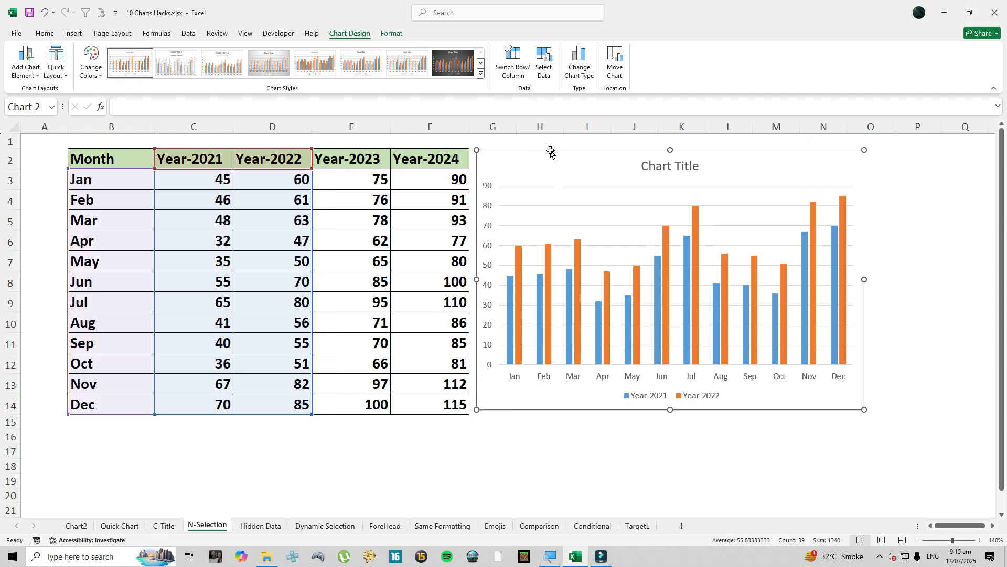
{"action": "key", "text": "Delete"}
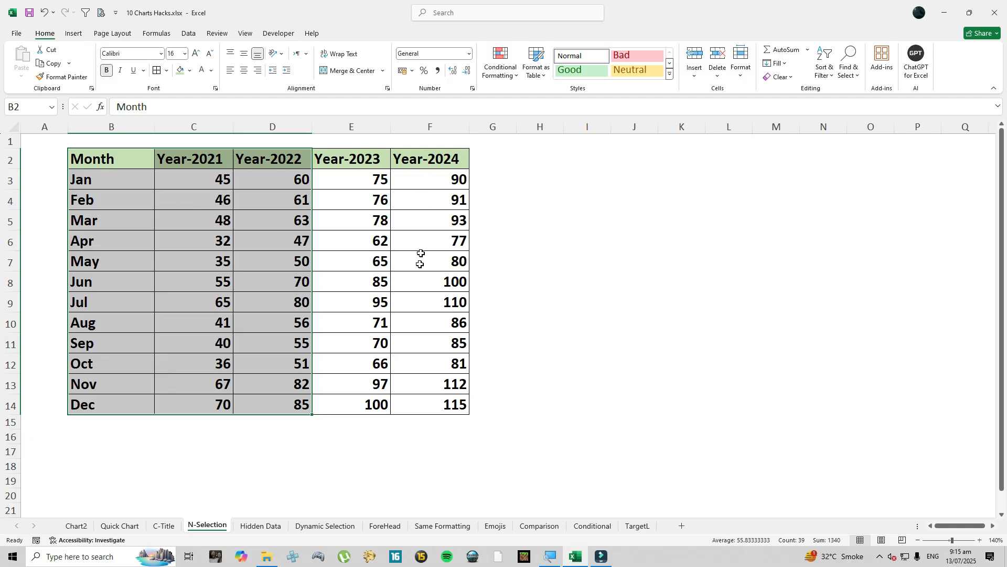
- Add the Year-2024 data F2:F14 to the B2:D14 selection and insert a 2-D clustered column chart of it beside the table
{"action": "left_click_drag", "start_coordinate": [425, 162], "coordinate": [440, 399]}
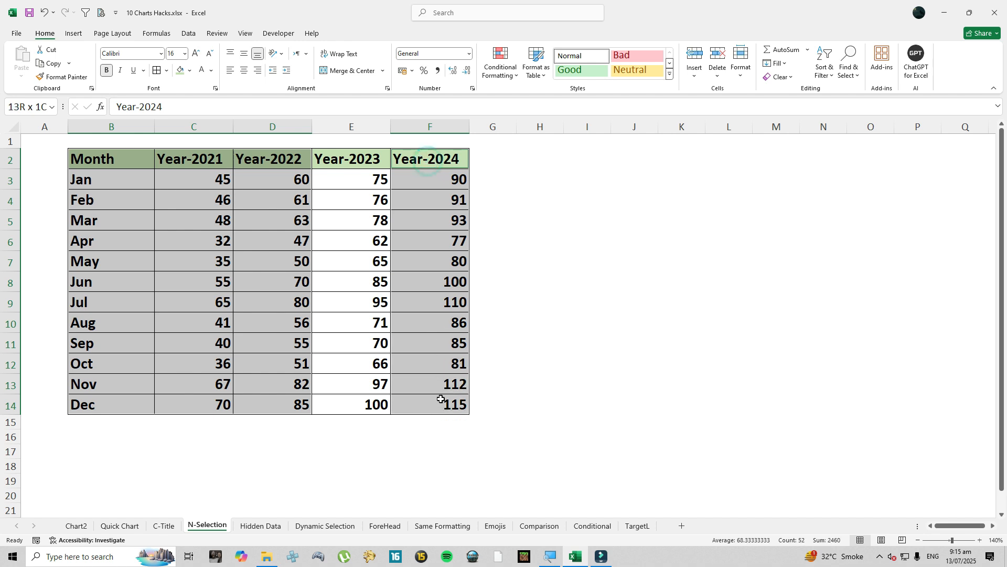
{"action": "left_click", "coordinate": [74, 34]}
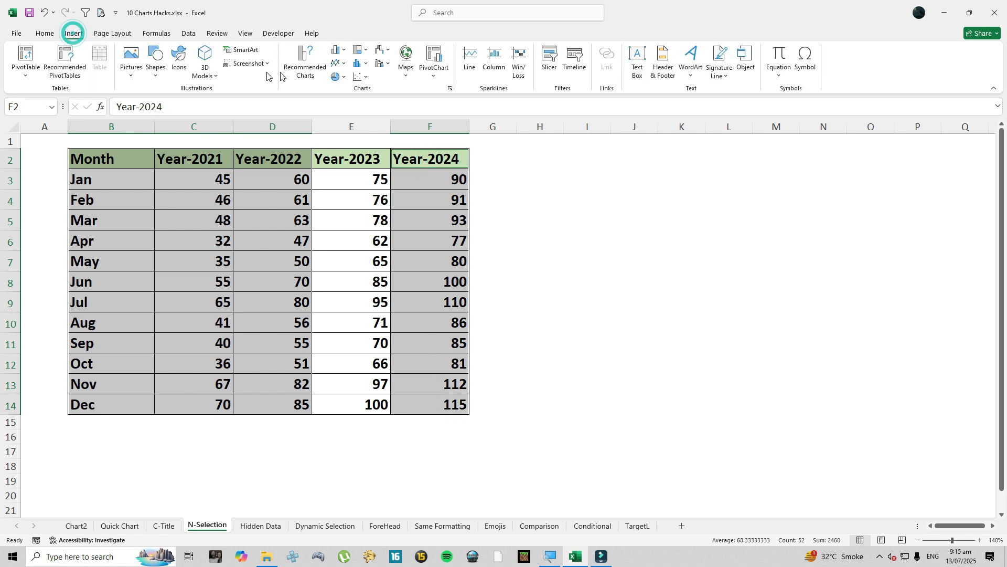
{"action": "left_click", "coordinate": [336, 50]}
{"action": "left_click", "coordinate": [342, 85]}
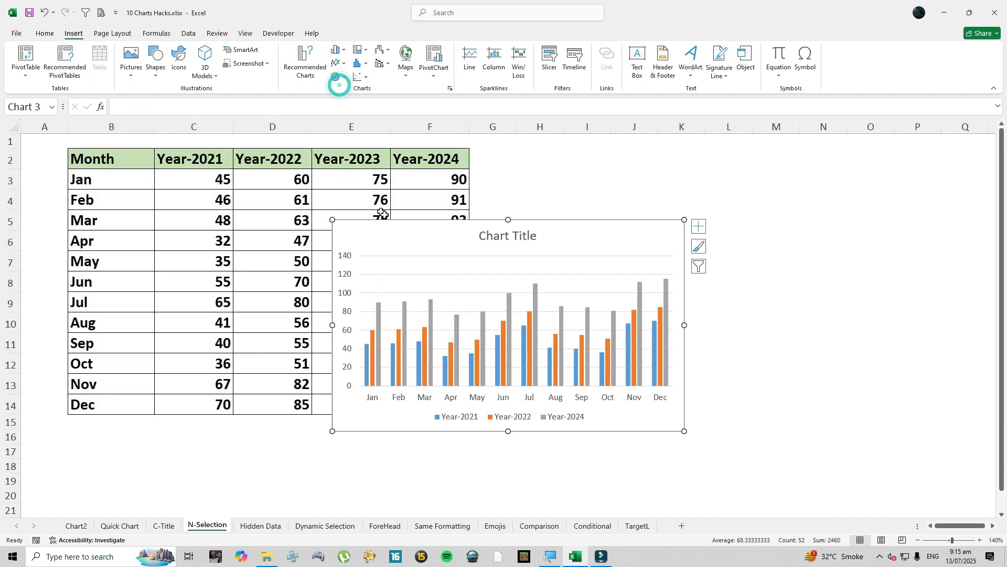
{"action": "left_click_drag", "start_coordinate": [393, 223], "coordinate": [552, 166]}
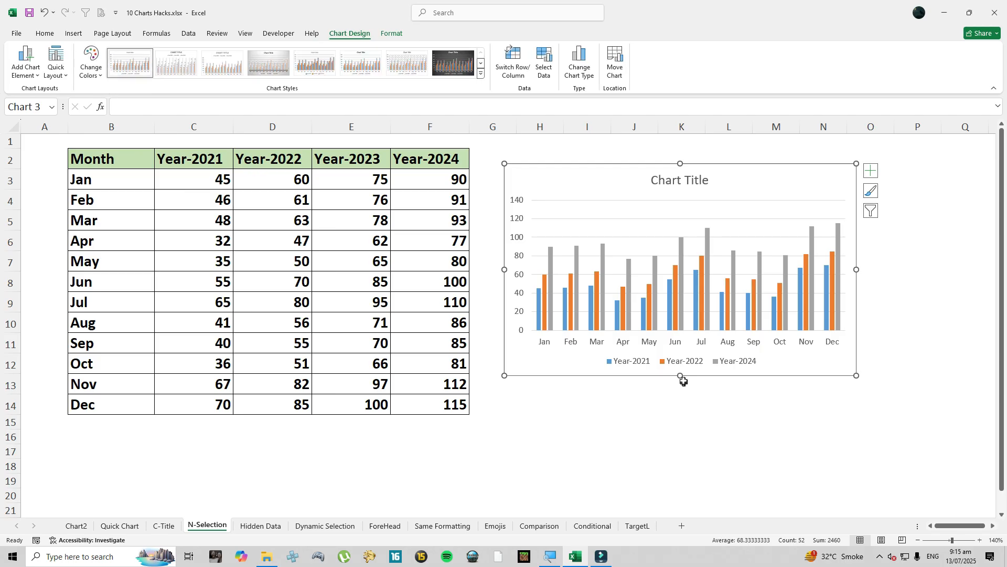
- Make the Year-2021, Year-2022 and Year-2024 chart taller, and delete the chart
{"action": "left_click_drag", "start_coordinate": [680, 376], "coordinate": [681, 410]}
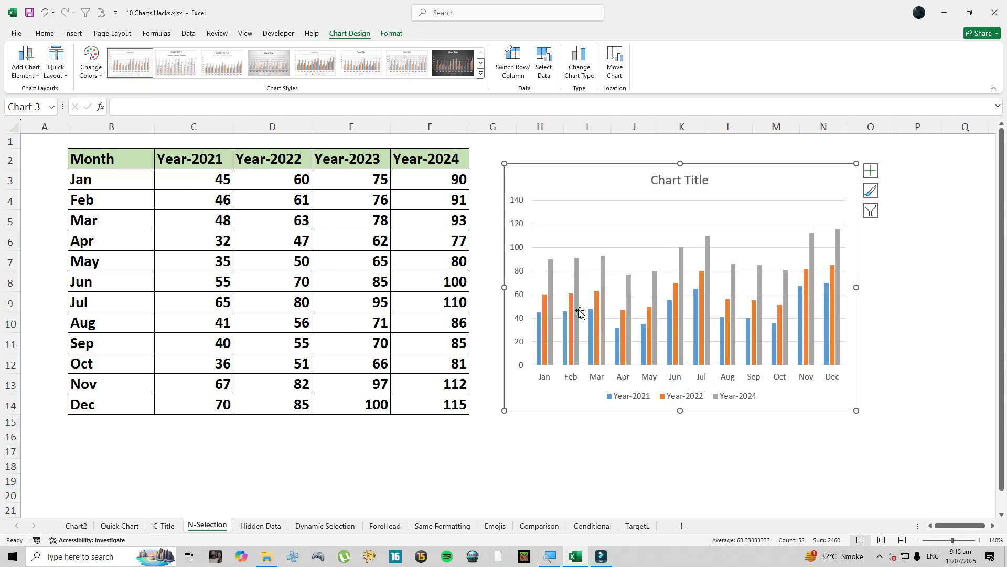
{"action": "left_click", "coordinate": [546, 168]}
{"action": "key", "text": "Delete"}
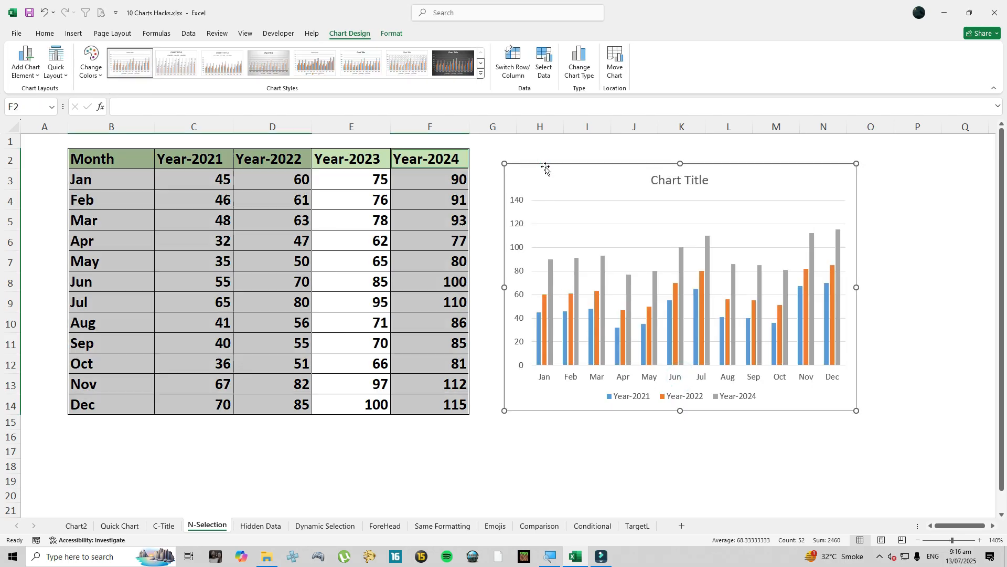
- Insert a 2-D clustered column chart of B2:D14, place it beside the table and make it taller
{"action": "left_click", "coordinate": [438, 229]}
{"action": "left_click_drag", "start_coordinate": [108, 164], "coordinate": [306, 407]}
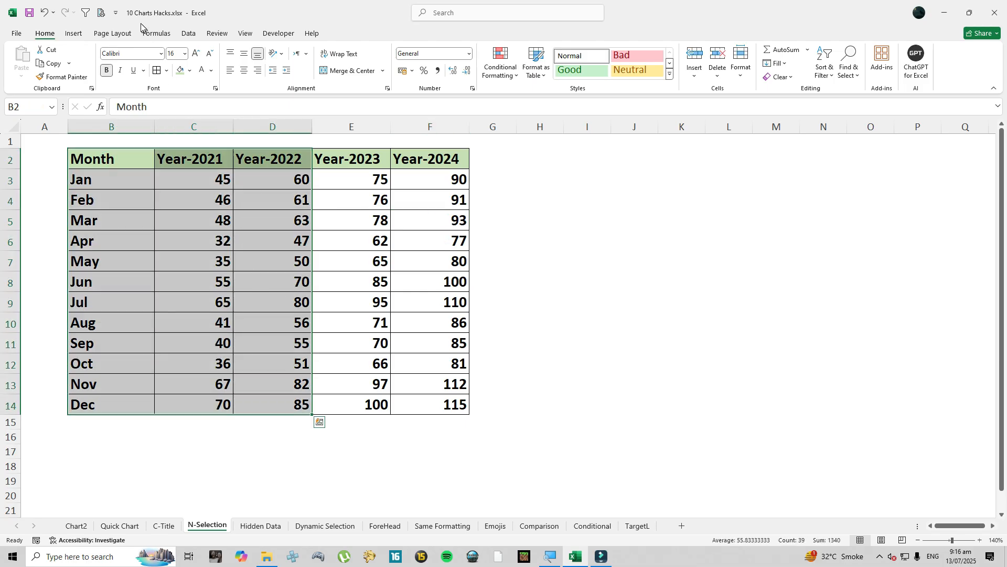
{"action": "left_click", "coordinate": [73, 34]}
{"action": "left_click", "coordinate": [339, 50]}
{"action": "left_click", "coordinate": [345, 82]}
{"action": "left_click_drag", "start_coordinate": [492, 223], "coordinate": [646, 161]}
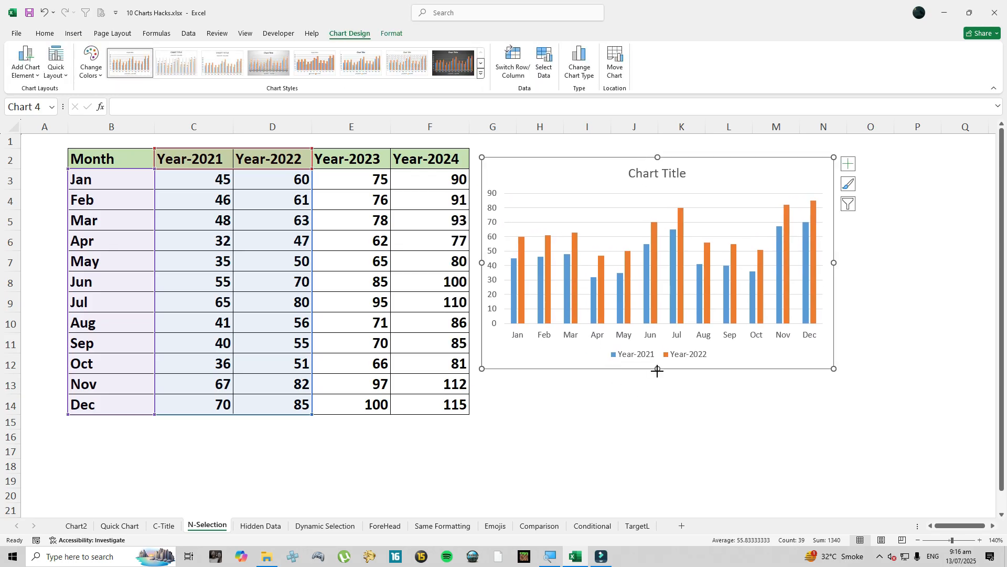
{"action": "left_click_drag", "start_coordinate": [657, 369], "coordinate": [658, 417]}
- Copy the Year-2024 data F2:F14 and paste it into the column chart as an additional series
{"action": "left_click_drag", "start_coordinate": [429, 158], "coordinate": [432, 405]}
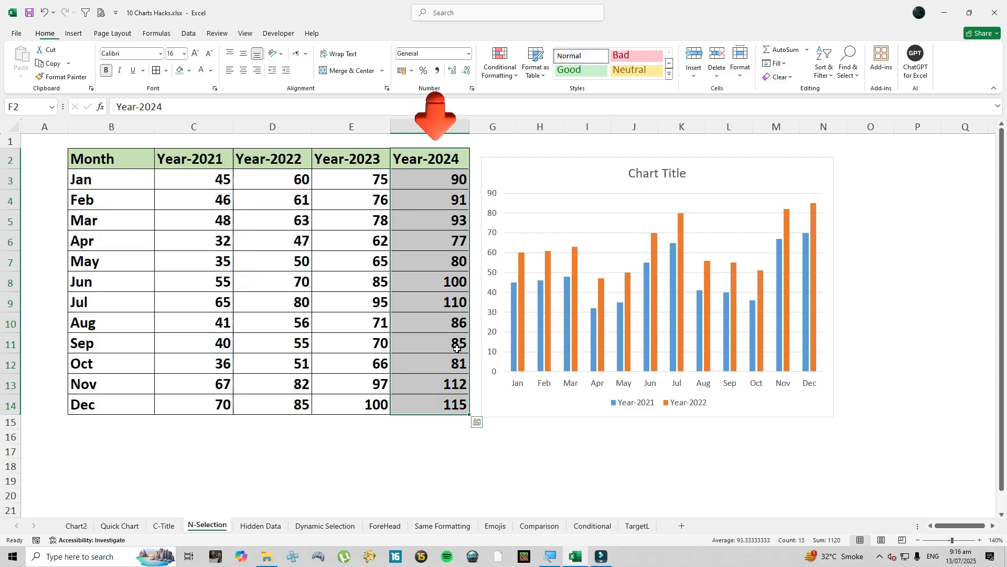
{"action": "key", "text": "ctrl+c"}
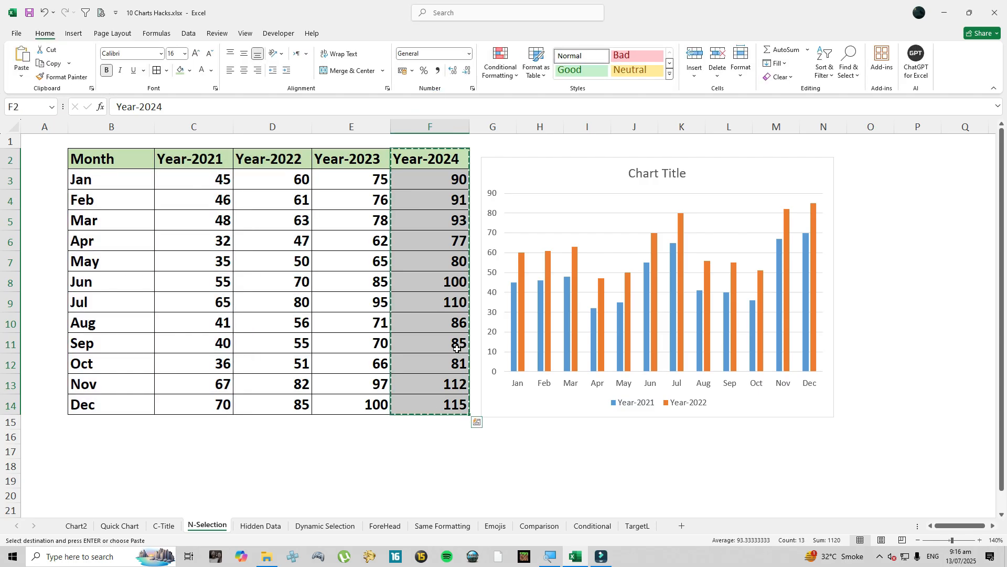
{"action": "left_click", "coordinate": [498, 161]}
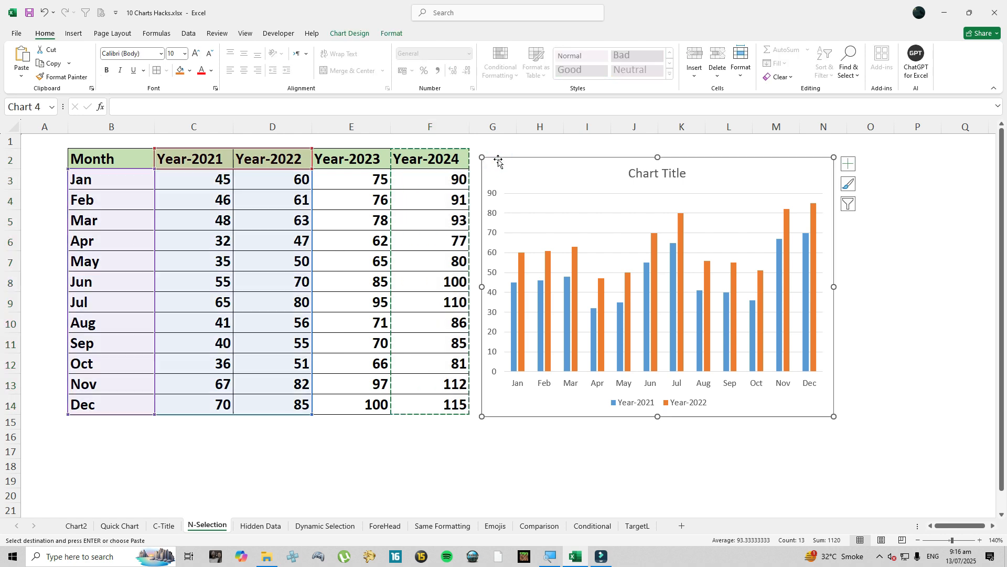
{"action": "key", "text": "ctrl+v"}
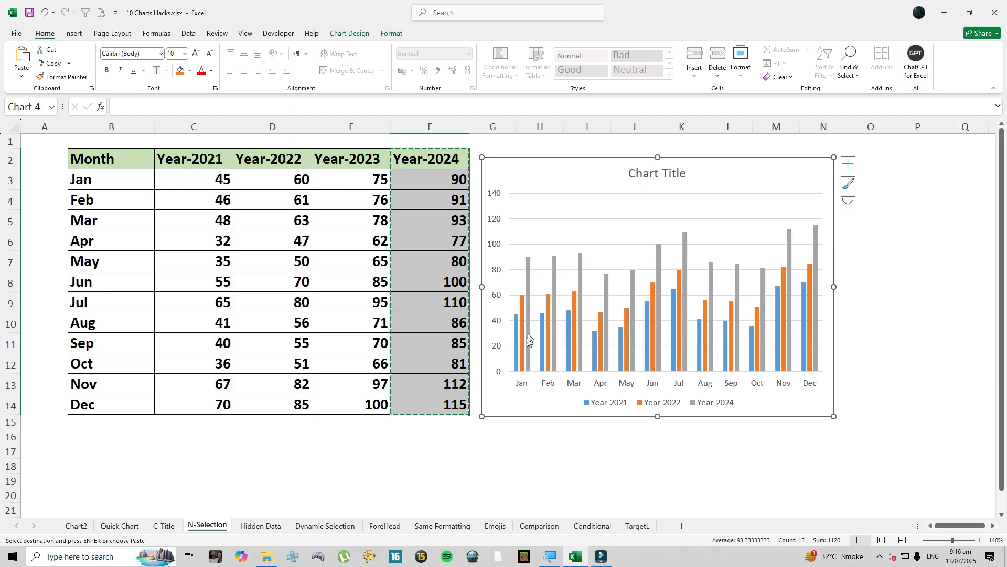
{"action": "mouse_move", "coordinate": [530, 268]}
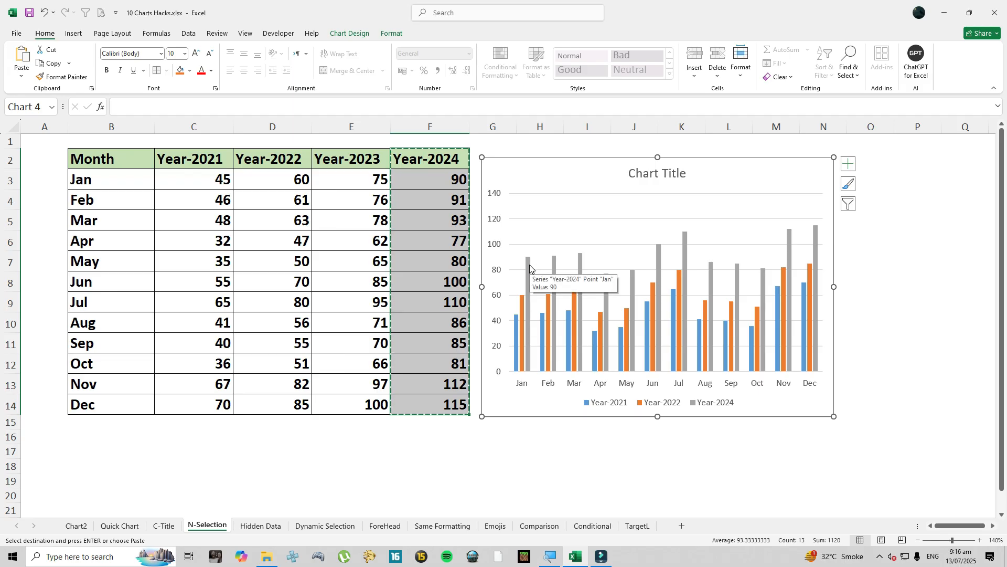
{"action": "left_click", "coordinate": [444, 454]}
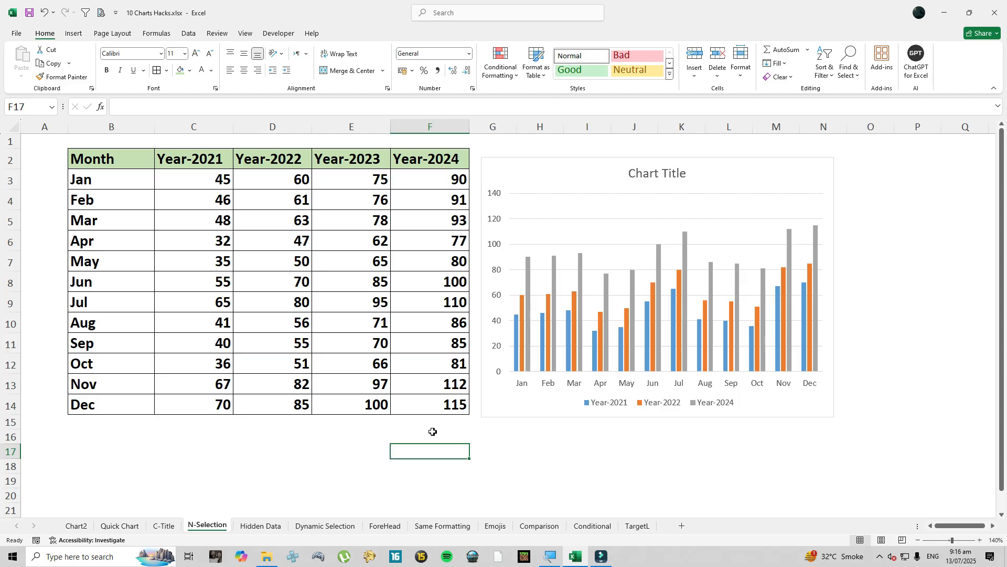
- On the Hidden Data sheet, hide the Year-2022 column D
{"action": "left_click", "coordinate": [259, 527]}
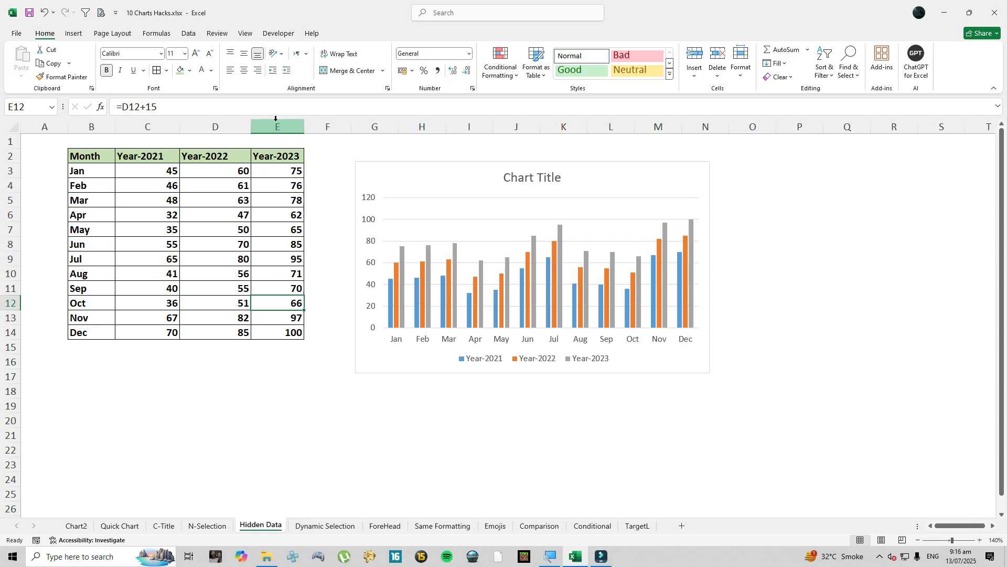
{"action": "left_click", "coordinate": [215, 156]}
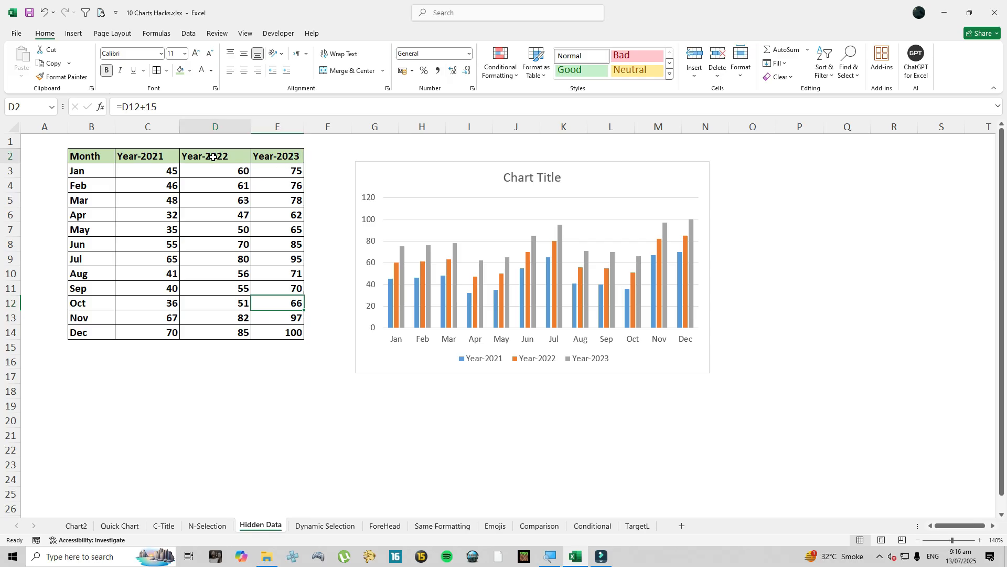
{"action": "left_click", "coordinate": [216, 128]}
{"action": "right_click", "coordinate": [216, 128]}
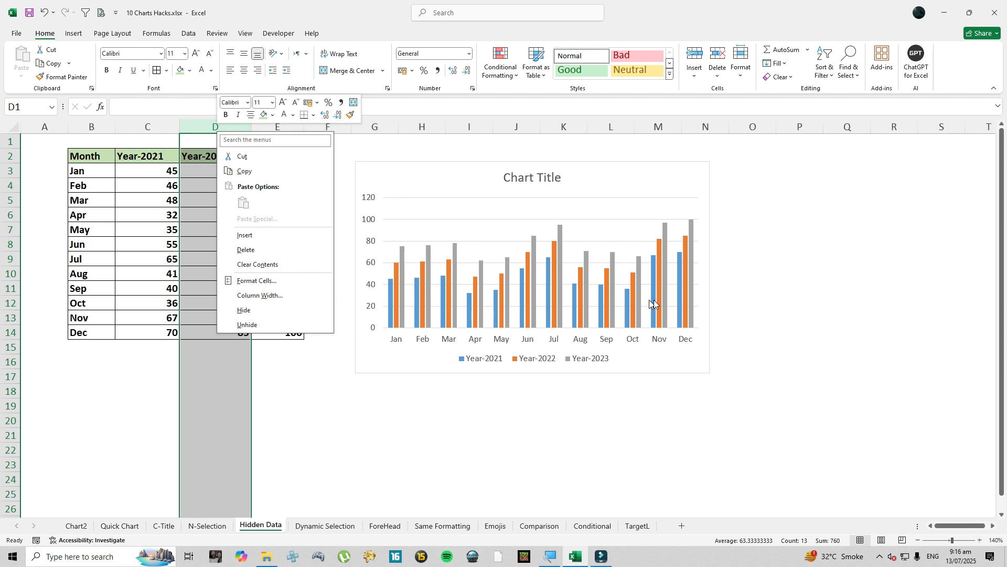
{"action": "left_click", "coordinate": [264, 310]}
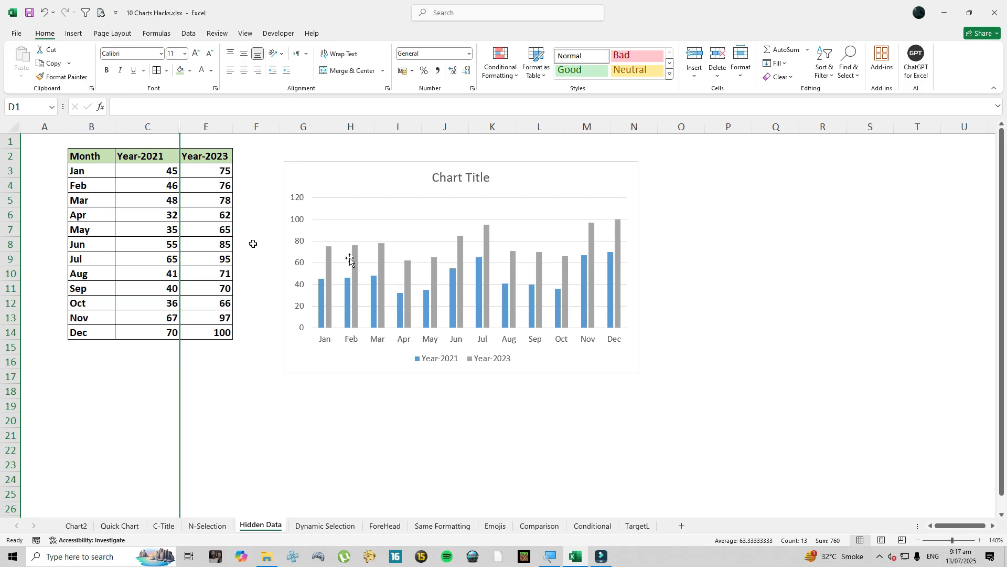
- Unhide the Year-2022 column between columns C and E
{"action": "left_click_drag", "start_coordinate": [160, 126], "coordinate": [199, 127]}
{"action": "right_click", "coordinate": [194, 128]}
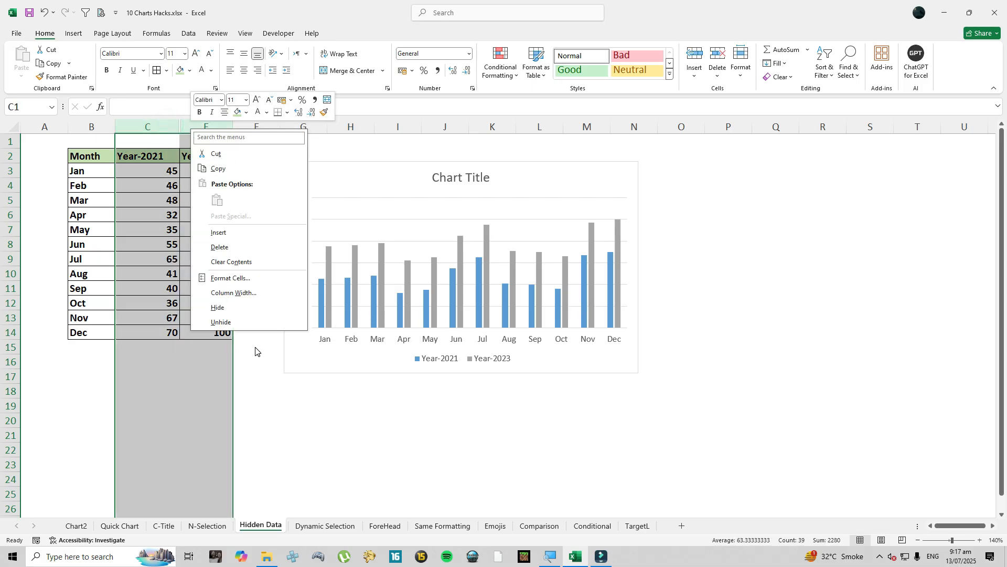
{"action": "left_click", "coordinate": [251, 326]}
{"action": "left_click", "coordinate": [246, 332]}
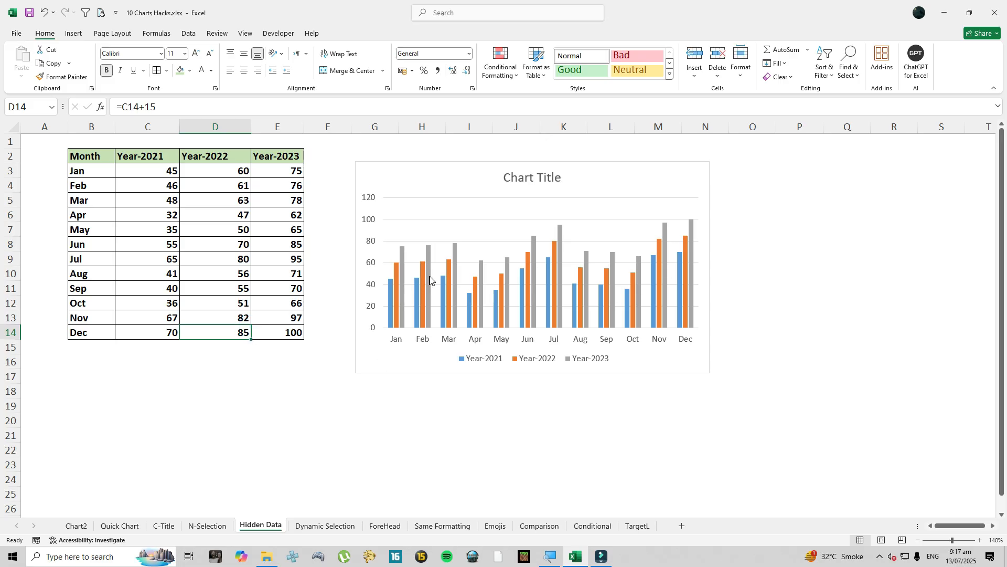
- In the chart's data source settings for hidden and empty cells, enable showing data in hidden rows and columns
{"action": "mouse_move", "coordinate": [444, 278]}
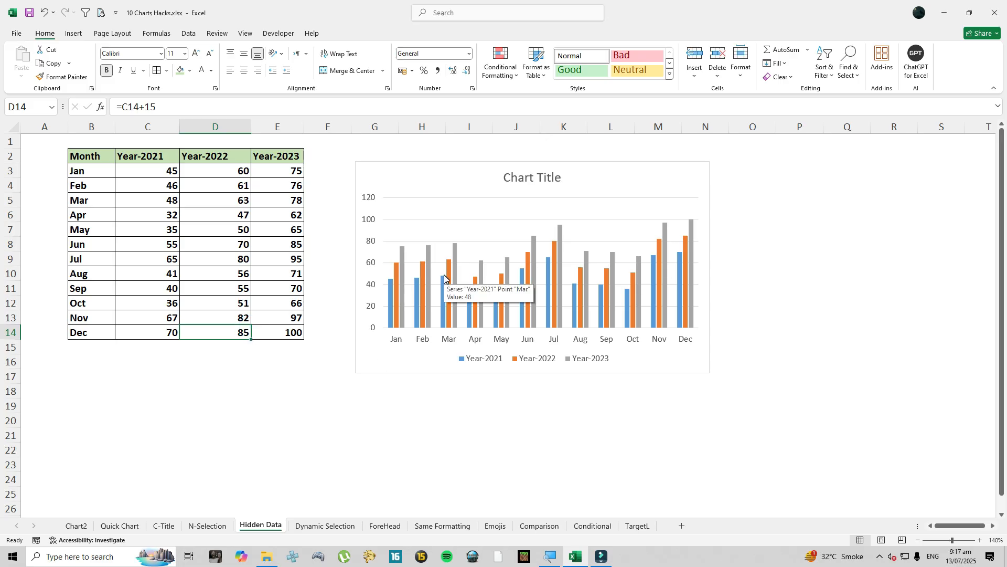
{"action": "left_click", "coordinate": [387, 179]}
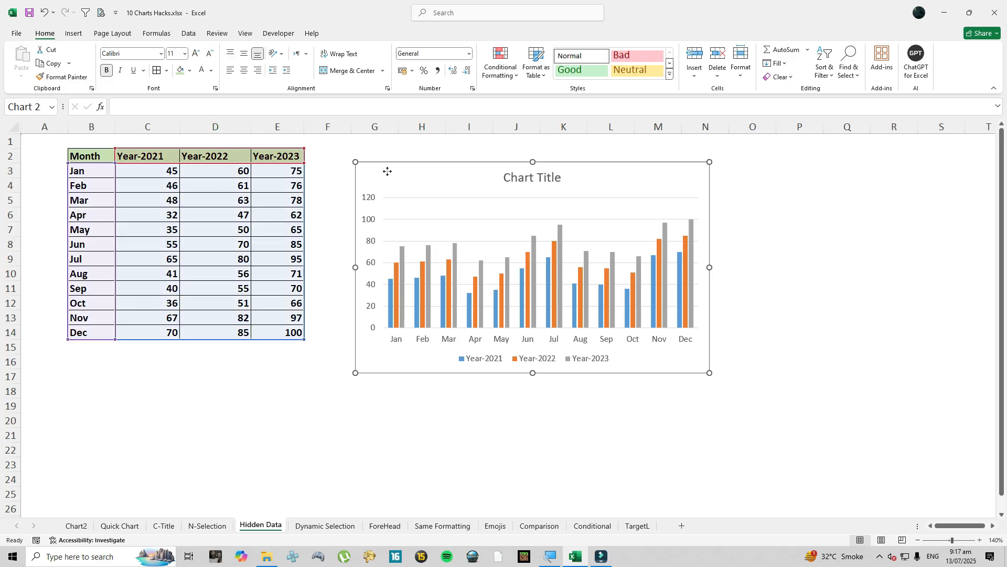
{"action": "right_click", "coordinate": [388, 179]}
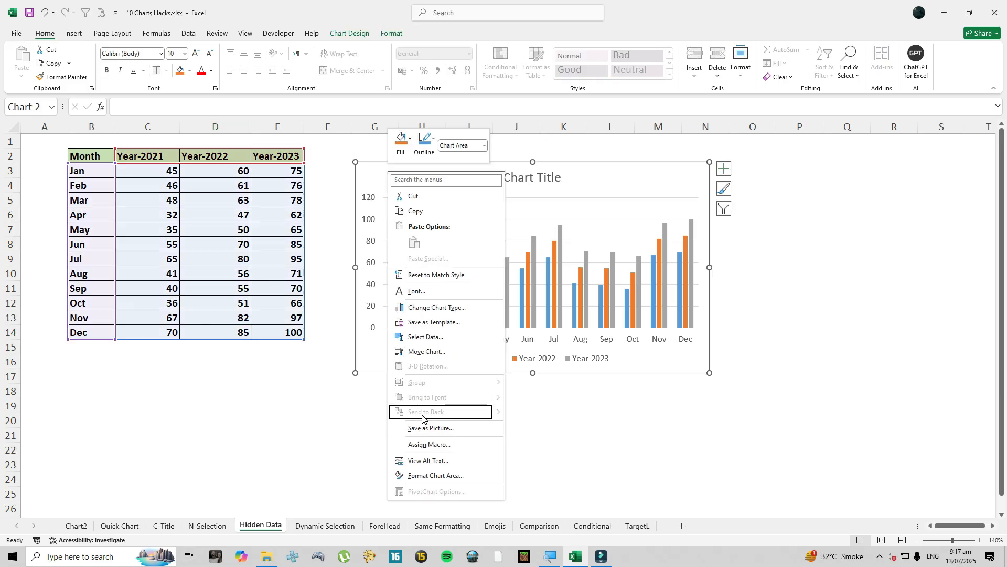
{"action": "left_click", "coordinate": [420, 337]}
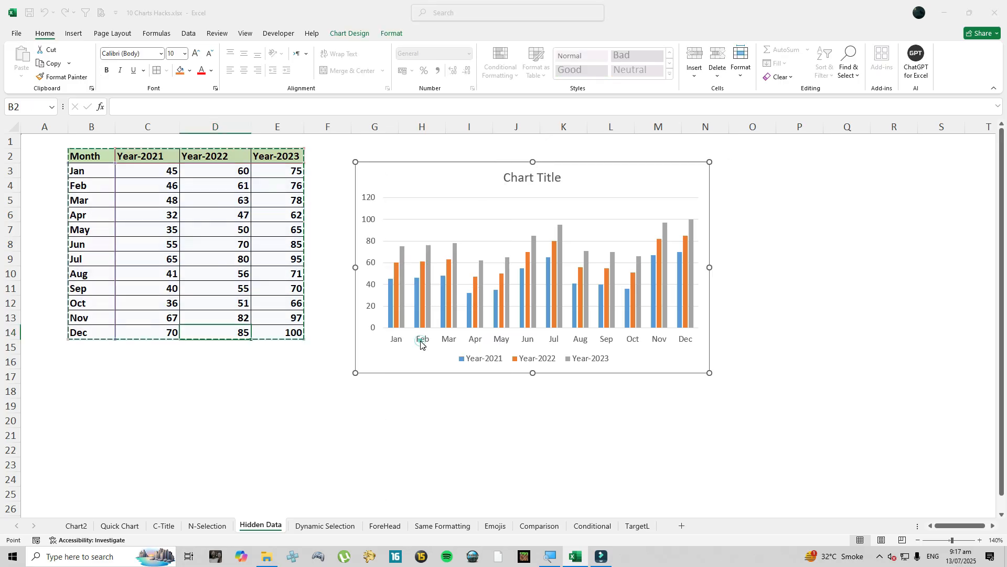
{"action": "left_click_drag", "start_coordinate": [353, 208], "coordinate": [537, 126]}
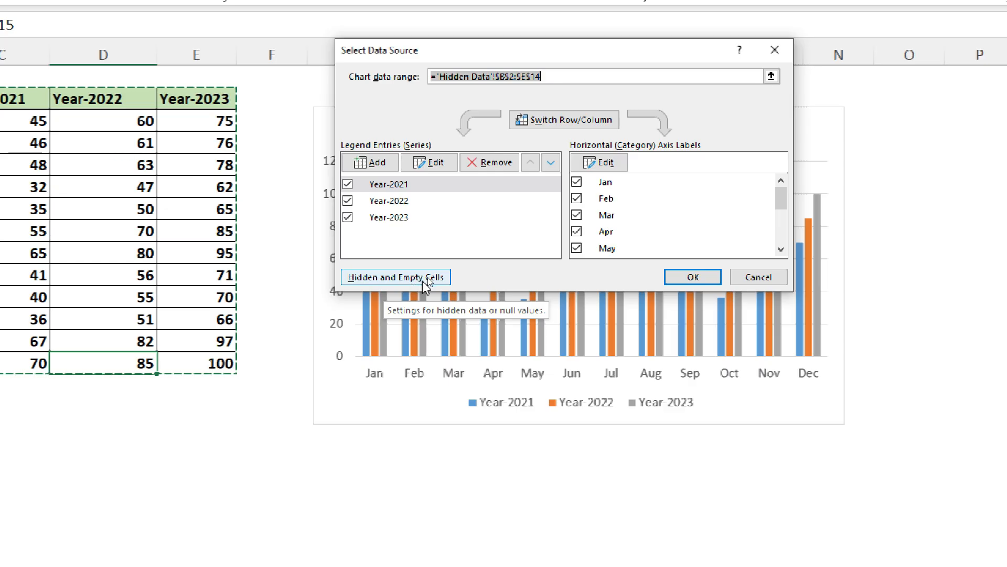
{"action": "left_click", "coordinate": [420, 279]}
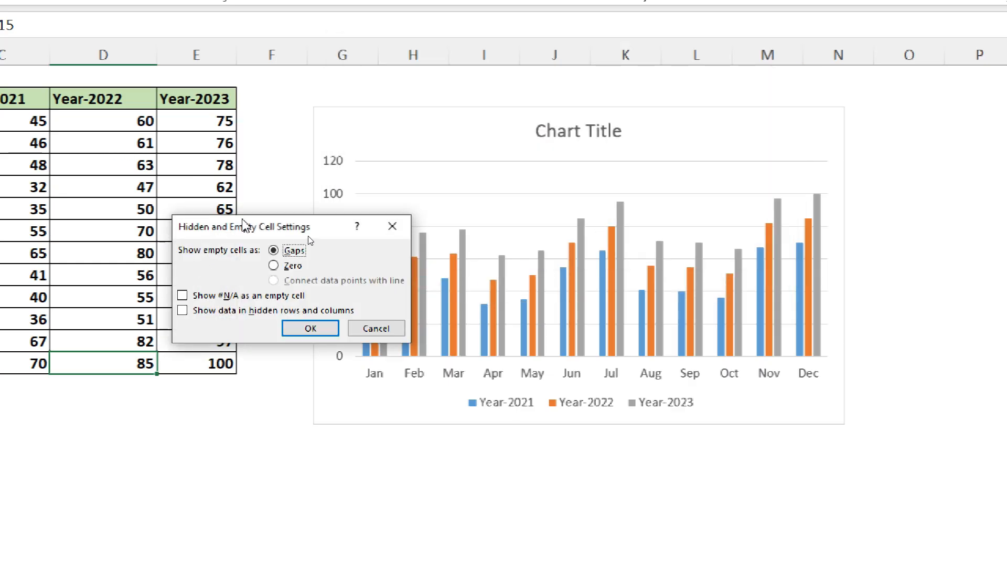
{"action": "left_click_drag", "start_coordinate": [243, 223], "coordinate": [419, 139]}
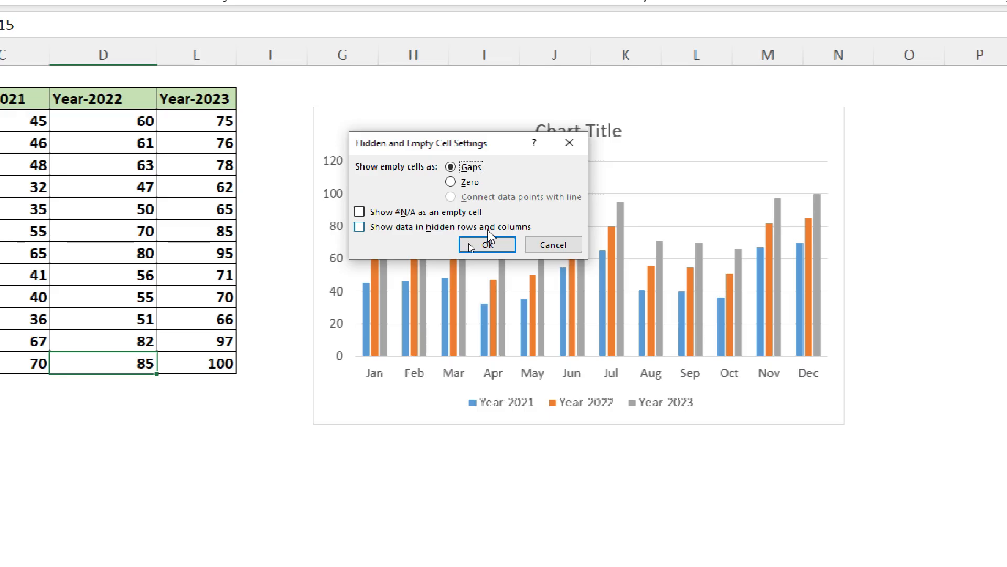
{"action": "left_click", "coordinate": [359, 226]}
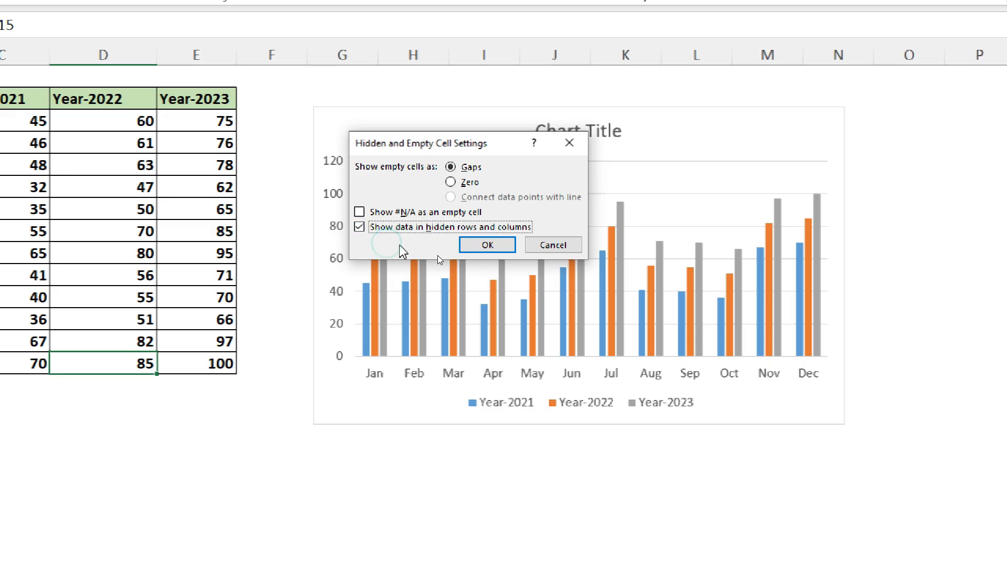
{"action": "left_click", "coordinate": [478, 244]}
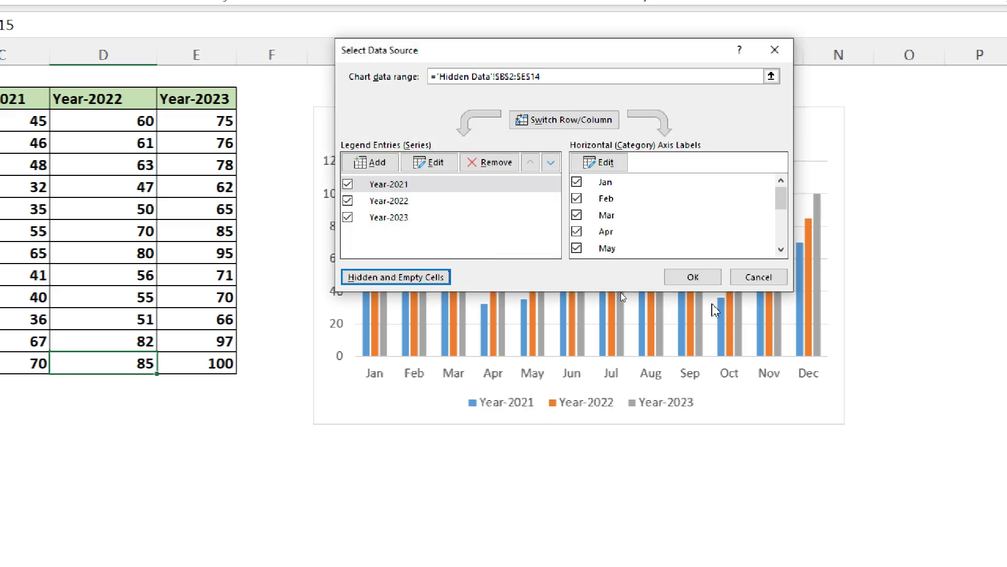
{"action": "left_click", "coordinate": [693, 277]}
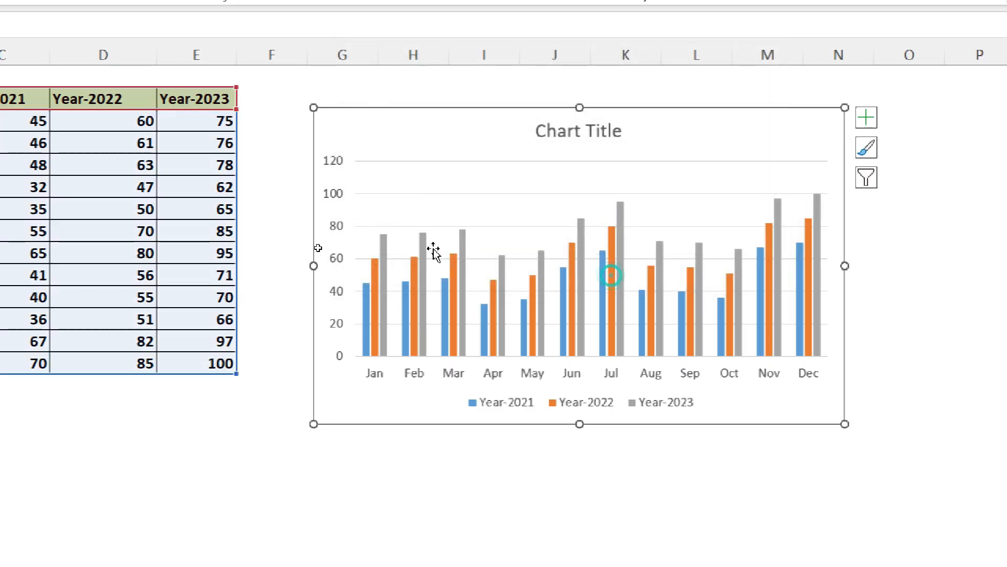
- Hide the Year-2022 column D again with the chart's hidden-data option enabled
{"action": "right_click", "coordinate": [102, 57]}
{"action": "left_click", "coordinate": [239, 328]}
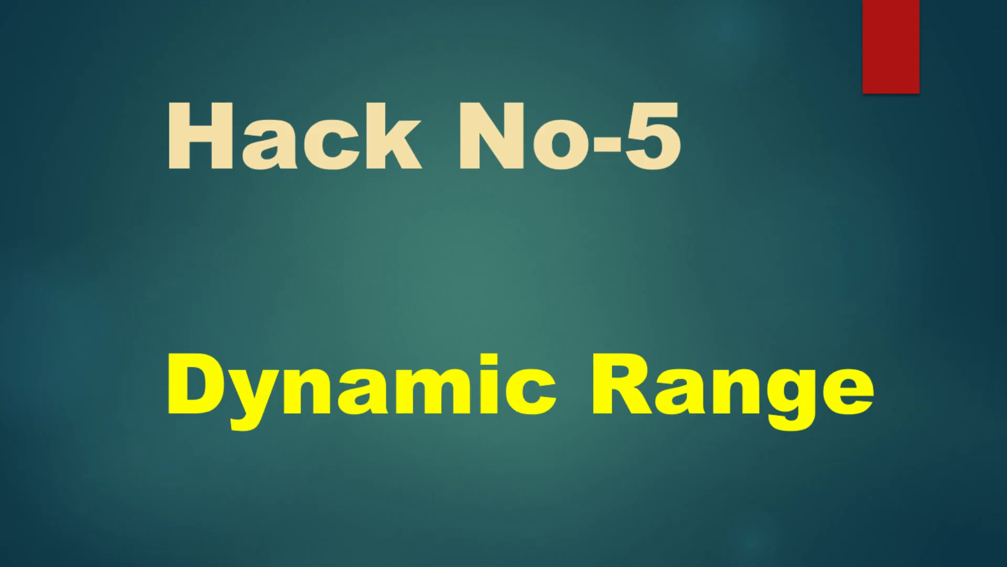
{"action": "left_click", "coordinate": [232, 398]}
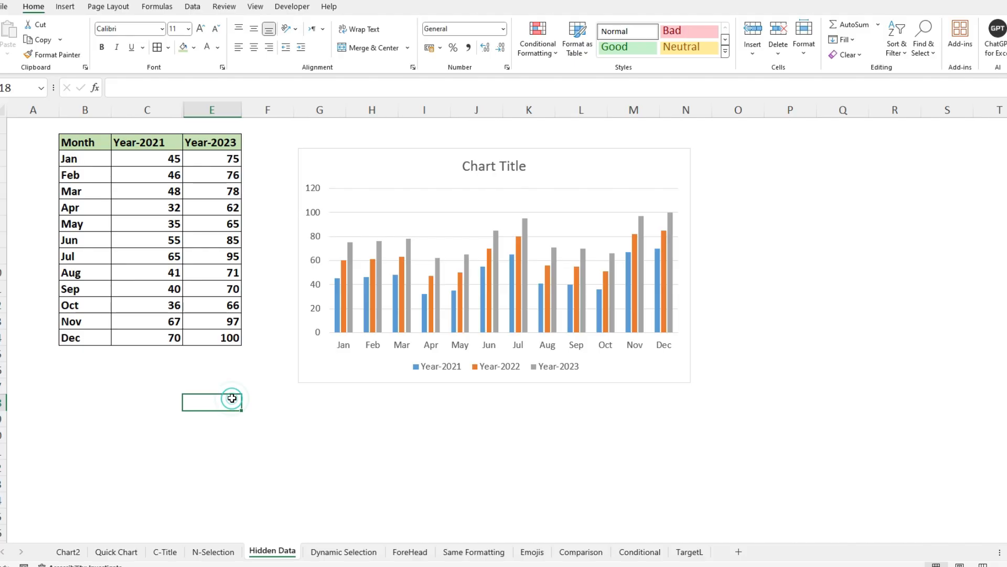
- On the Dynamic Selection sheet, try adding Aug with the value 70 in B10:C10 below the table, and clear both cells
{"action": "left_click", "coordinate": [344, 550]}
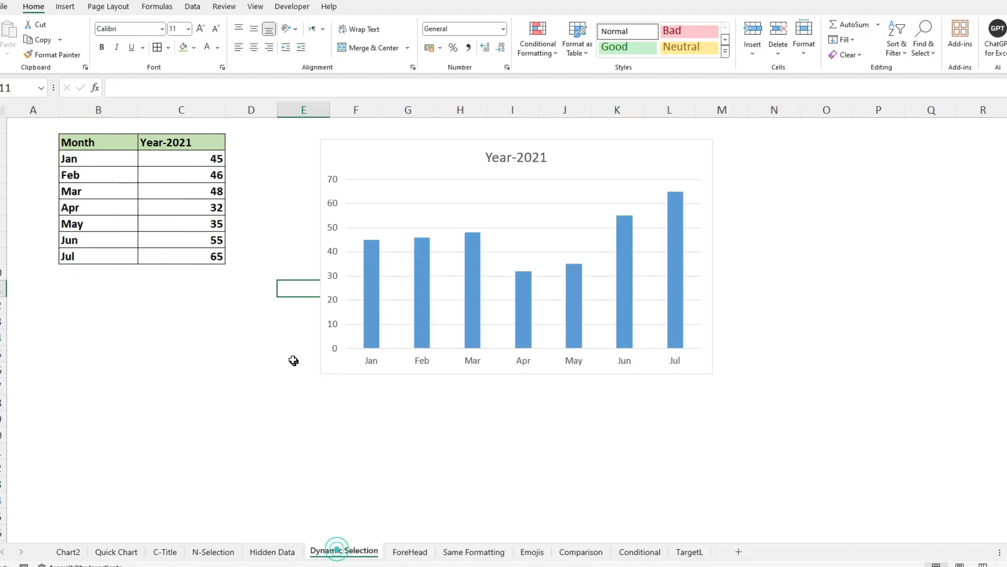
{"action": "left_click_drag", "start_coordinate": [116, 146], "coordinate": [187, 253]}
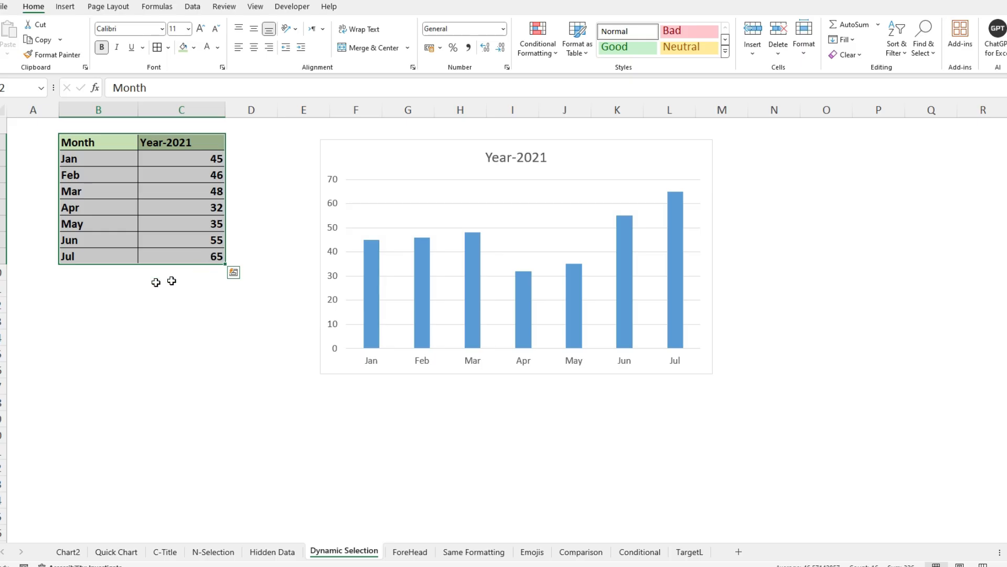
{"action": "left_click", "coordinate": [102, 272]}
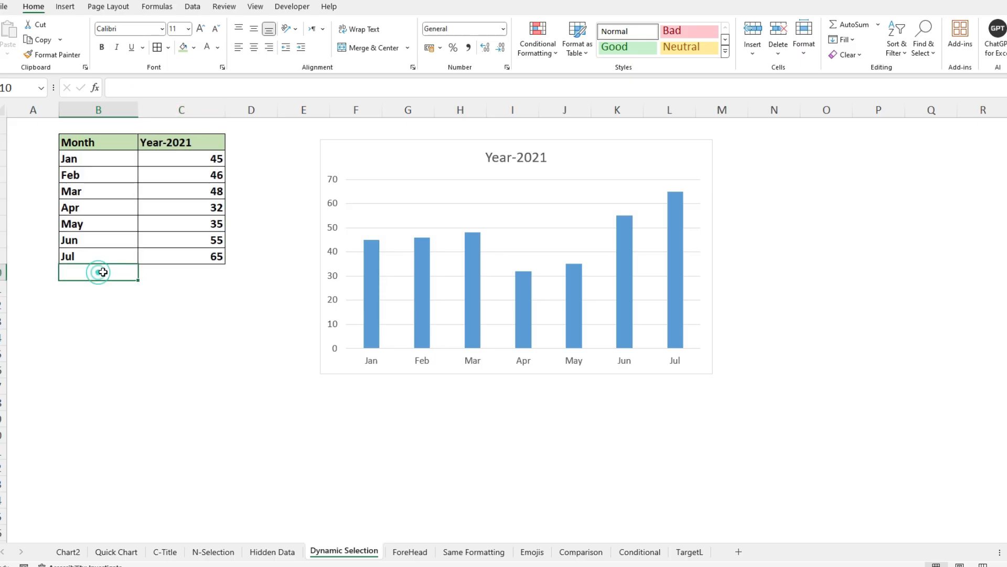
{"action": "type", "text": "Aug"}
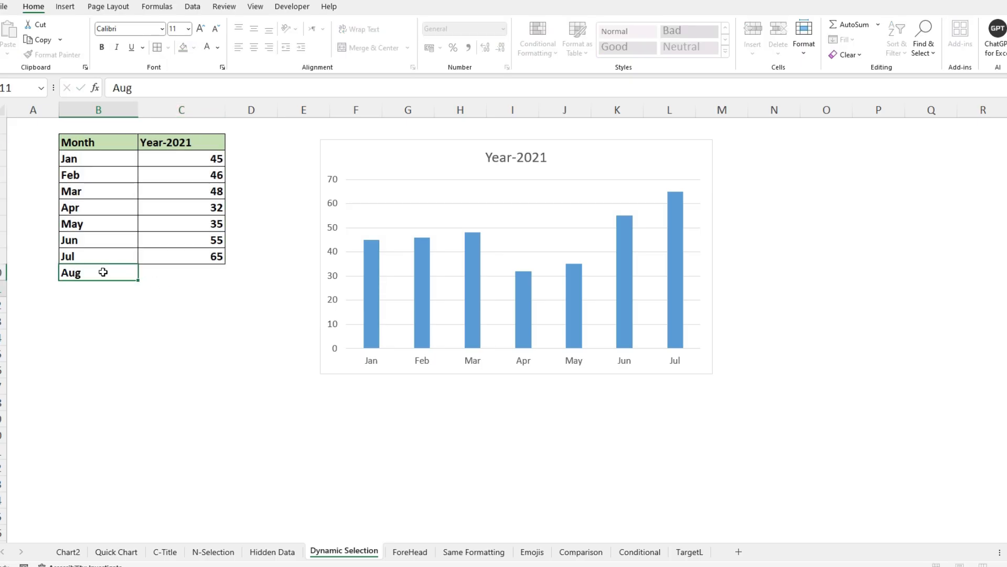
{"action": "key", "text": "Tab"}
{"action": "type", "text": "70"}
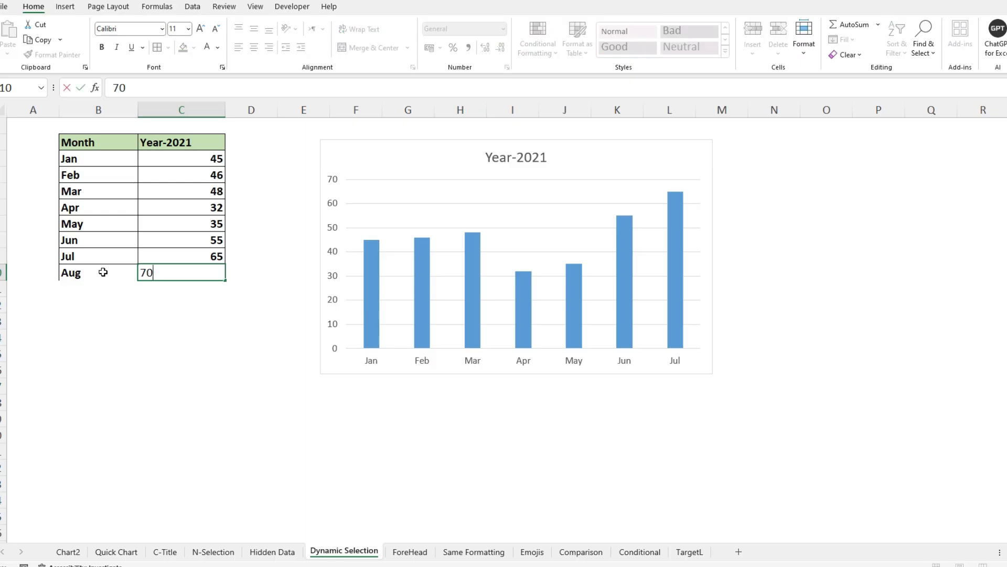
{"action": "key", "text": "Return"}
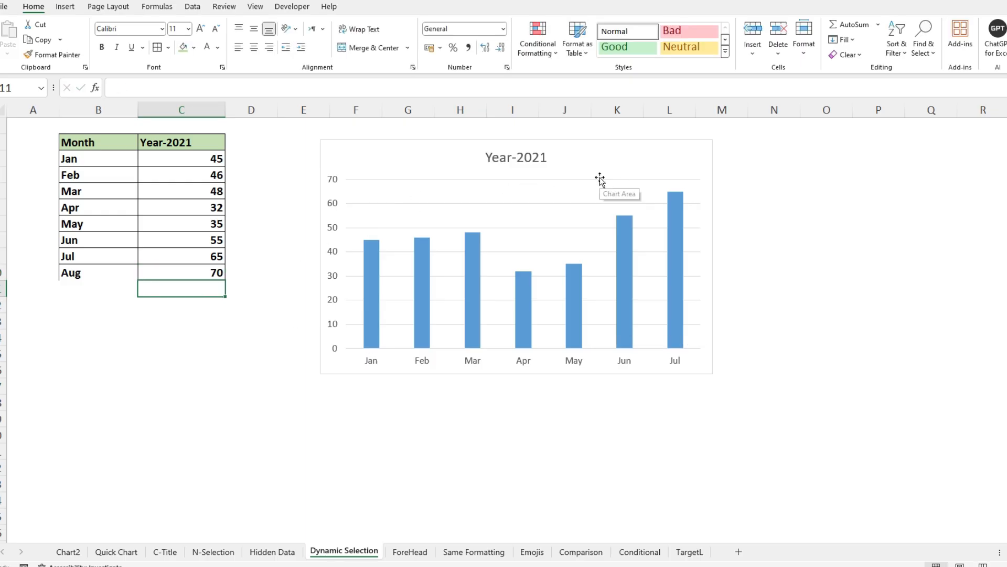
{"action": "left_click_drag", "start_coordinate": [84, 273], "coordinate": [166, 274]}
{"action": "key", "text": "Delete"}
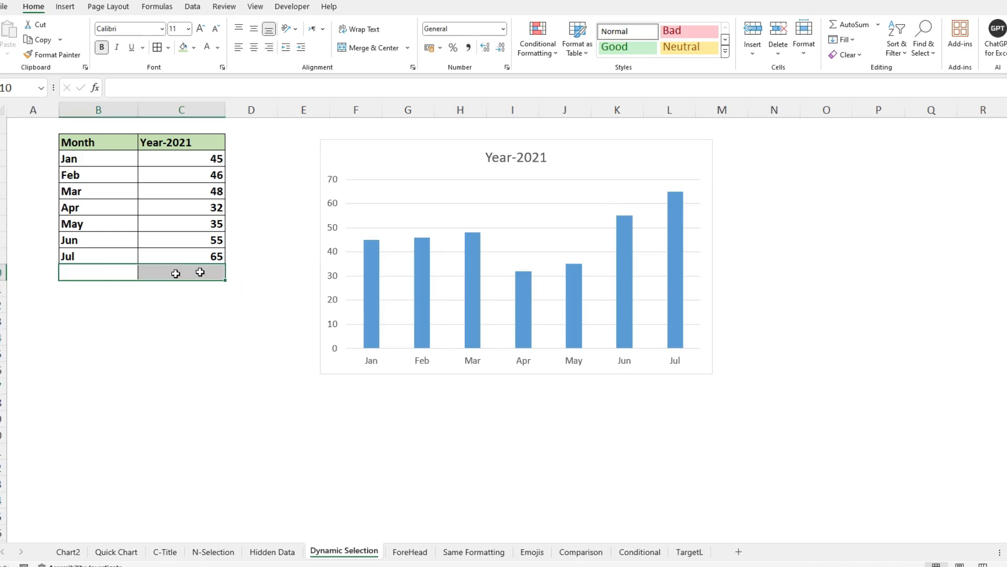
- Delete the existing Year-2021 chart and convert the month data in B2:C9 into a table with headers
{"action": "left_click", "coordinate": [376, 138]}
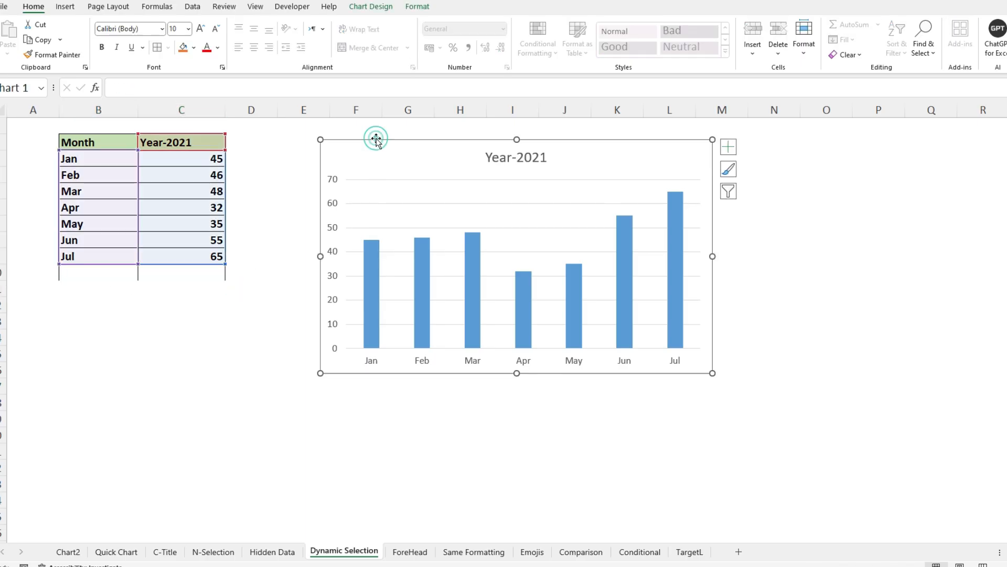
{"action": "key", "text": "Delete"}
{"action": "left_click_drag", "start_coordinate": [98, 142], "coordinate": [197, 257]}
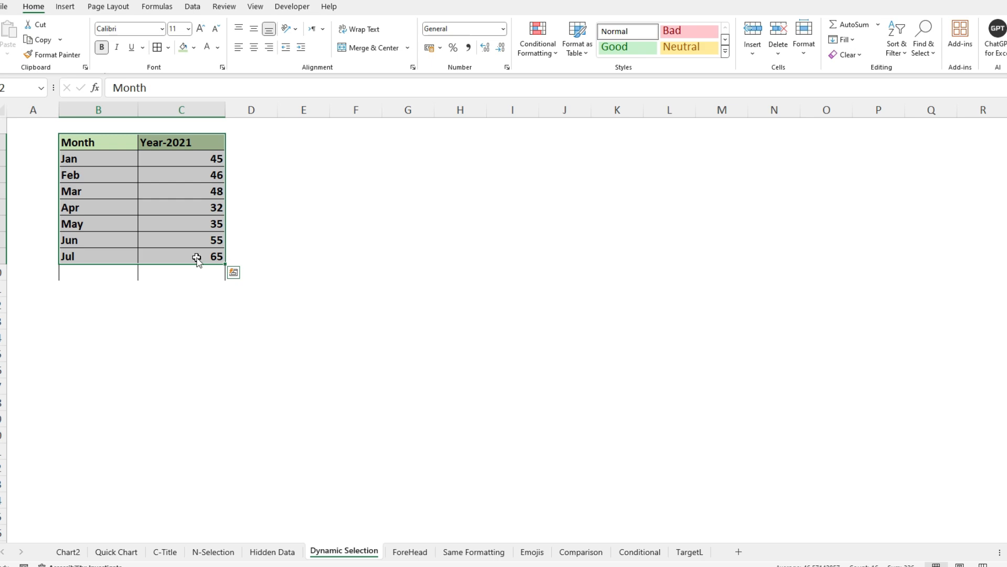
{"action": "key", "text": "ctrl+t"}
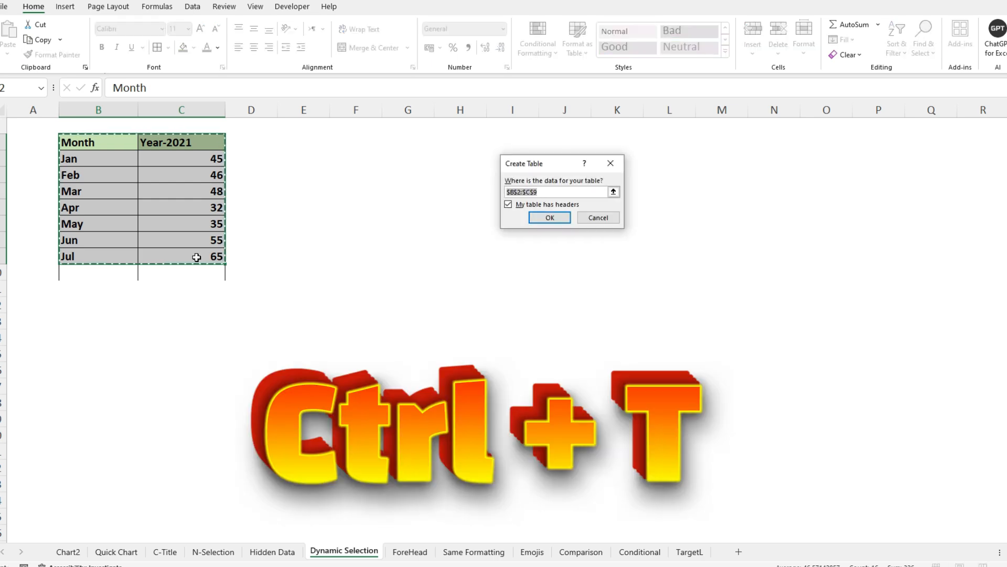
{"action": "key", "text": "Escape"}
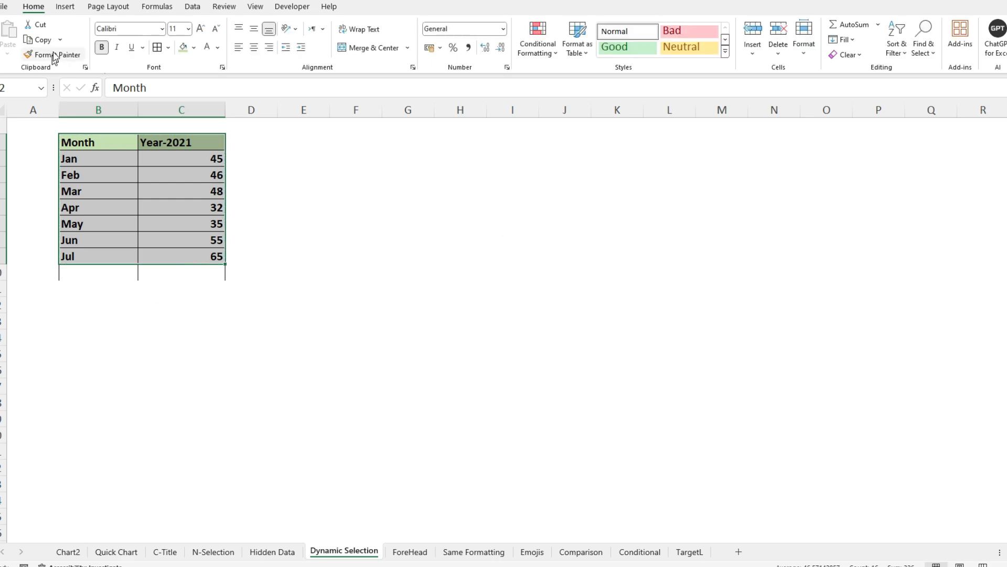
{"action": "left_click", "coordinate": [65, 7]}
{"action": "left_click", "coordinate": [95, 42]}
{"action": "left_click_drag", "start_coordinate": [549, 163], "coordinate": [346, 139]}
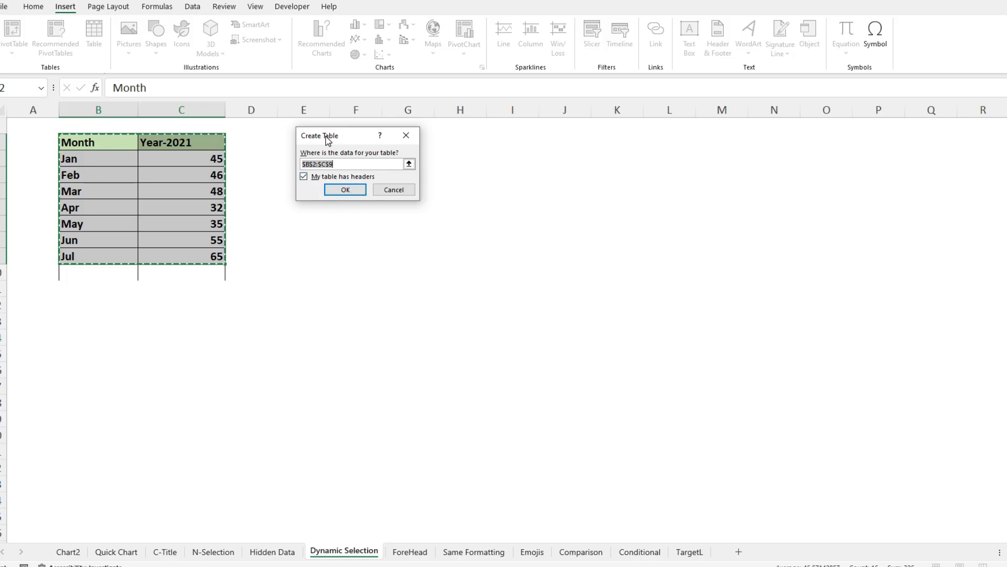
{"action": "left_click", "coordinate": [334, 191]}
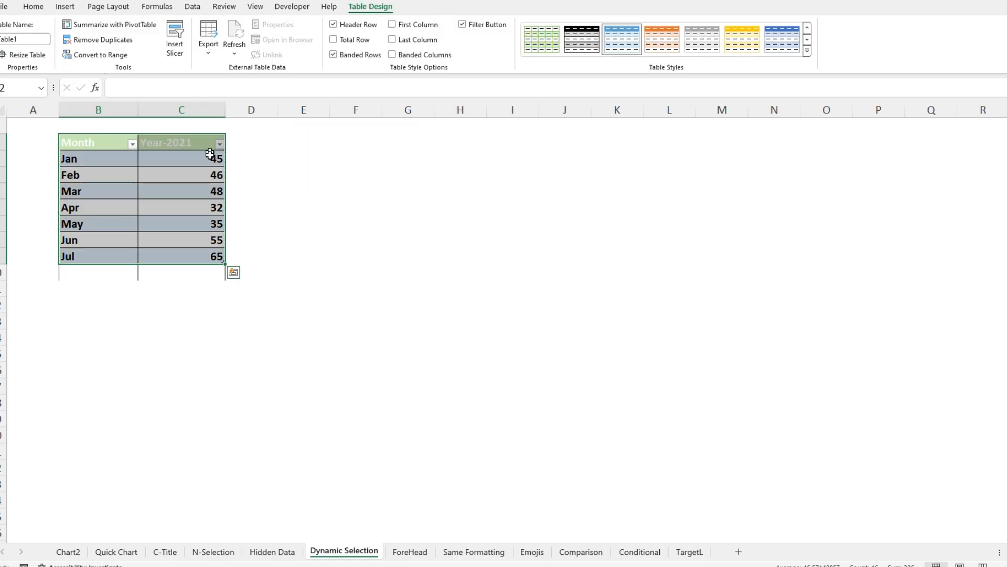
- Insert a clustered column chart from the table and place it beside the data, near the table's upper edge
{"action": "left_click", "coordinate": [65, 7]}
{"action": "left_click", "coordinate": [358, 25]}
{"action": "left_click", "coordinate": [362, 79]}
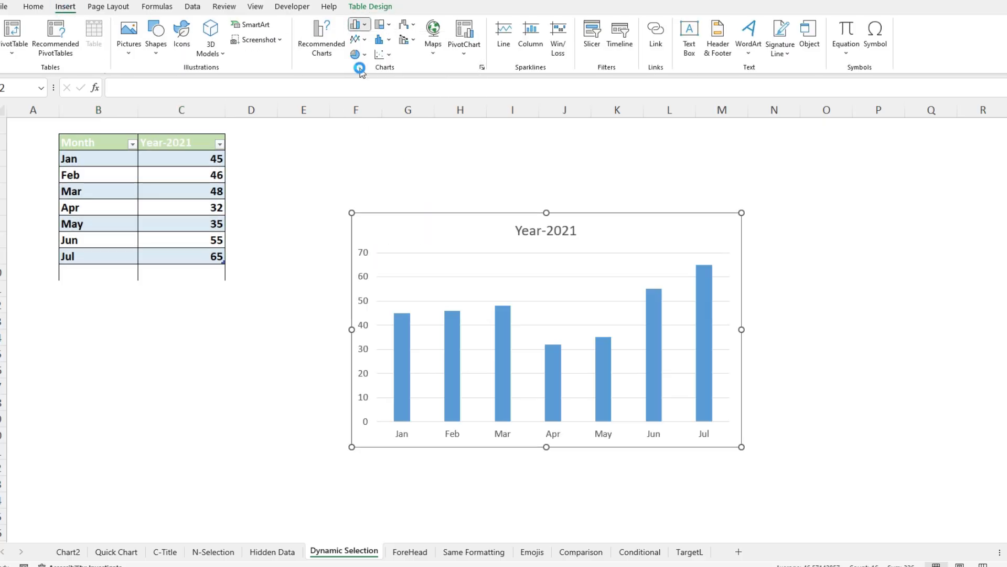
{"action": "left_click_drag", "start_coordinate": [416, 218], "coordinate": [348, 150]}
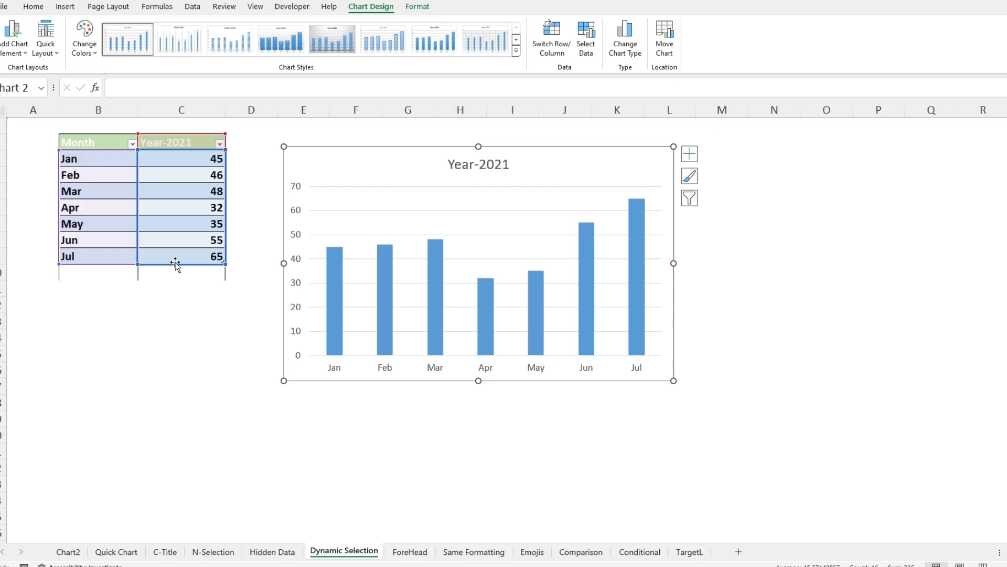
- Add Aug with the value 70 in B10:C10 directly below the table's last row
{"action": "left_click", "coordinate": [118, 269]}
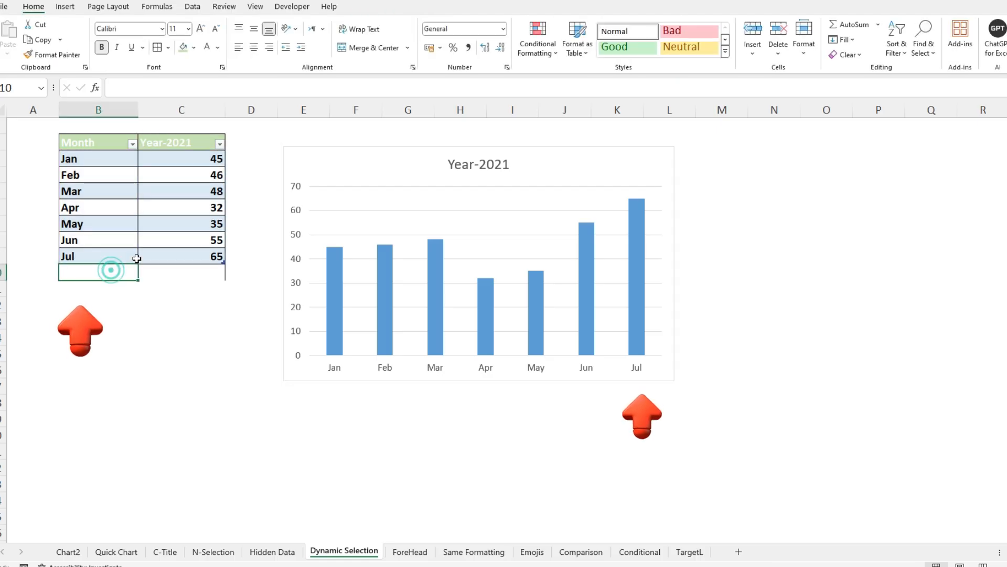
{"action": "type", "text": "Aug"}
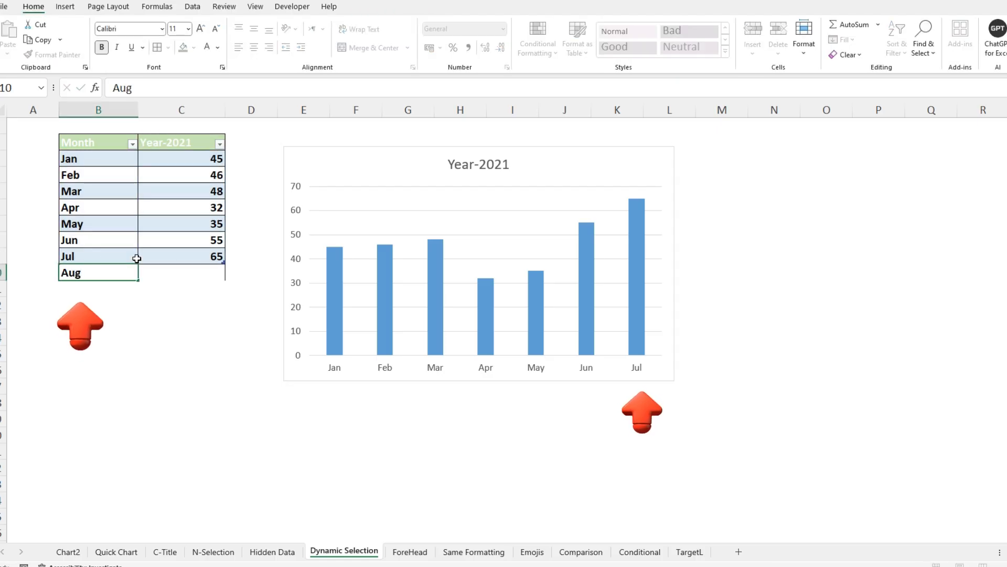
{"action": "key", "text": "Tab"}
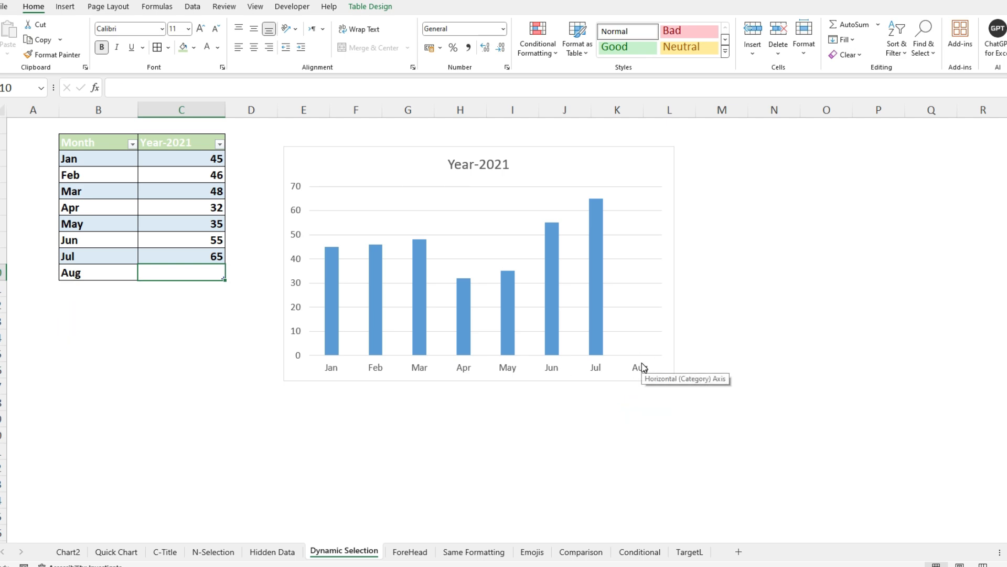
{"action": "type", "text": "70"}
{"action": "key", "text": "BackSpace"}
{"action": "key", "text": "Return"}
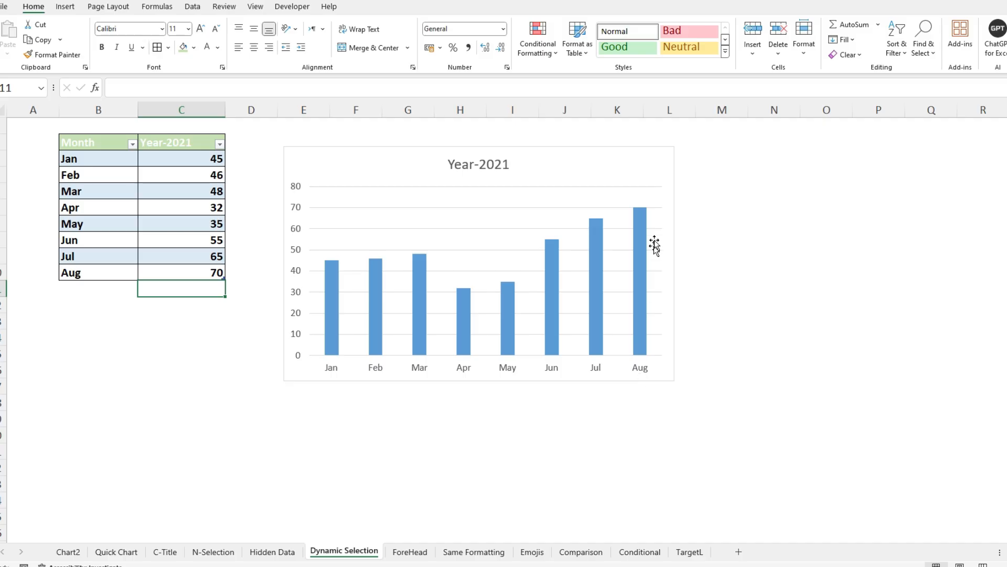
{"action": "right_click", "coordinate": [638, 227]}
{"action": "left_click", "coordinate": [657, 320]}
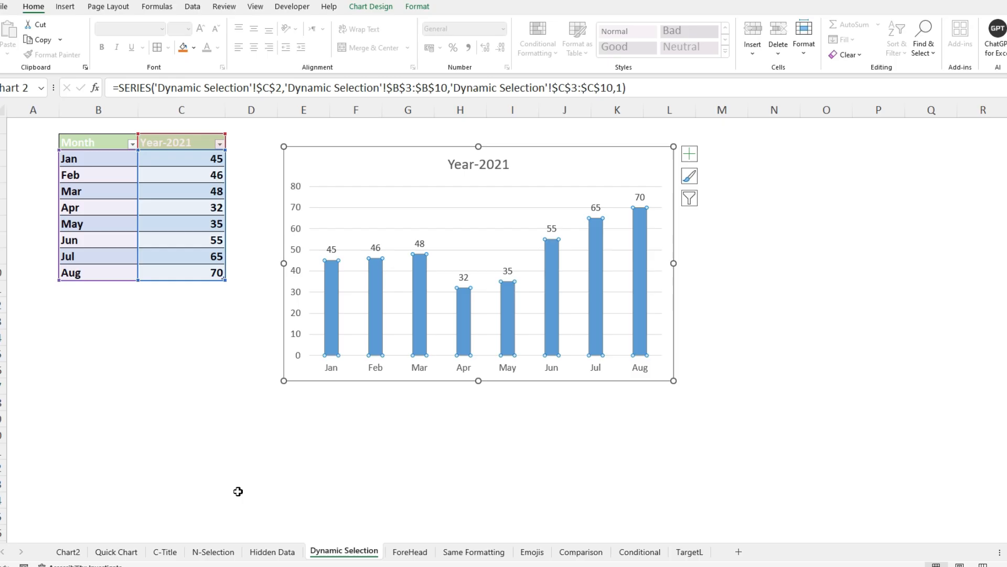
- Open the ForeHead sheet and delete its existing column chart together with the blank banner shape
{"action": "left_click", "coordinate": [410, 551]}
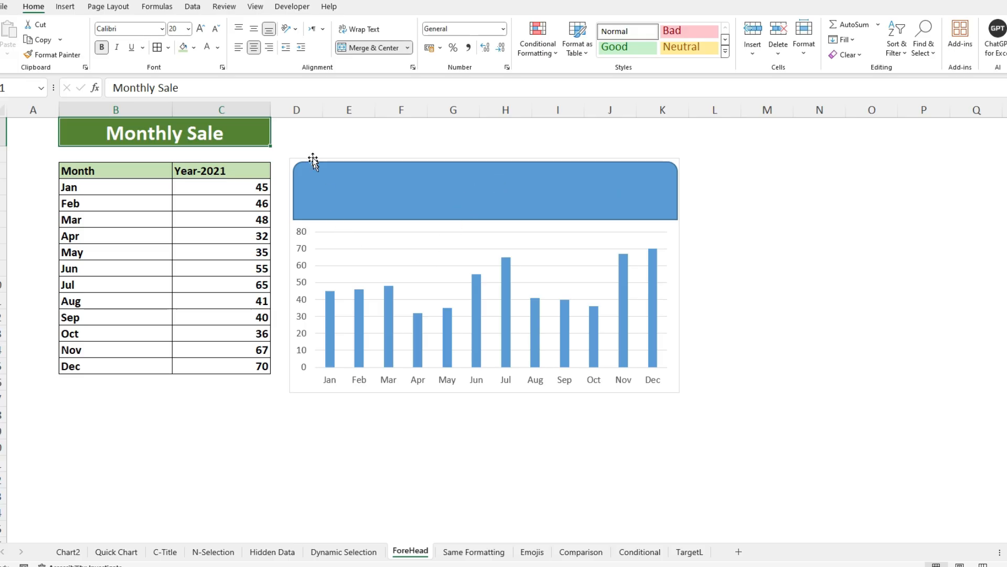
{"action": "left_click", "coordinate": [290, 161]}
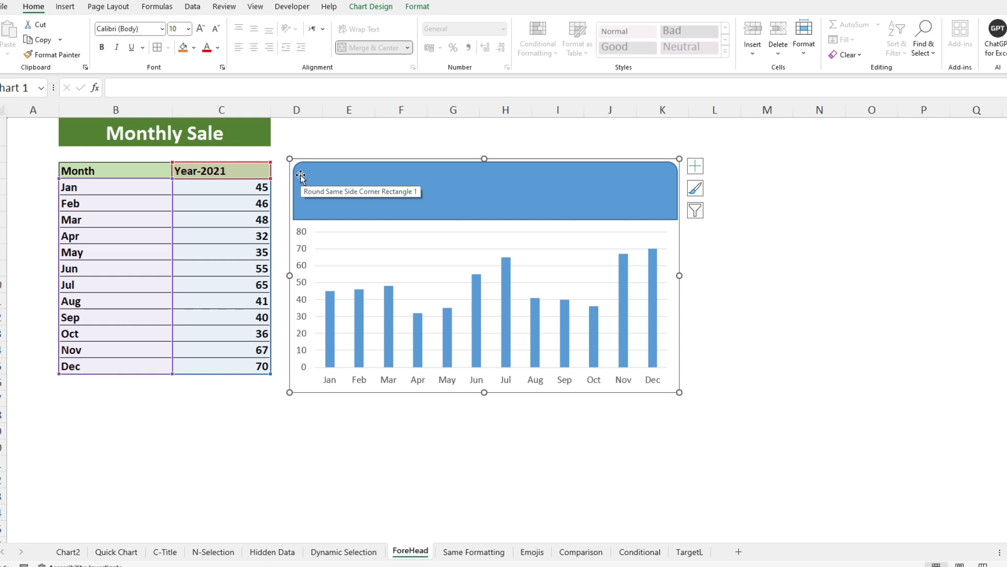
{"action": "key", "text": "Delete"}
- Insert a clustered column chart from the Month and Year-2021 data in B3:C15 and place it beside the data
{"action": "left_click_drag", "start_coordinate": [73, 172], "coordinate": [220, 368]}
{"action": "left_click", "coordinate": [66, 8]}
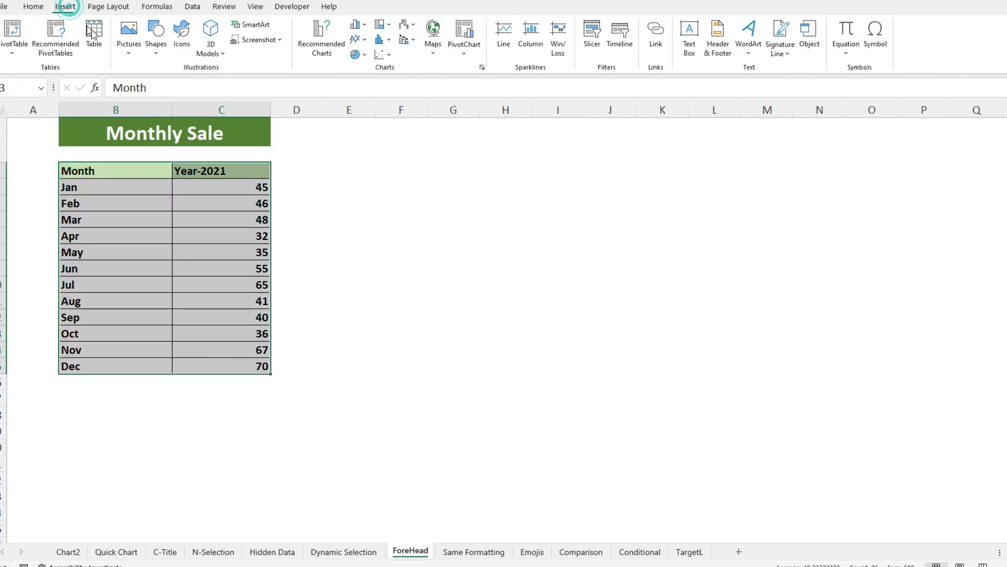
{"action": "left_click", "coordinate": [353, 25]}
{"action": "left_click", "coordinate": [361, 65]}
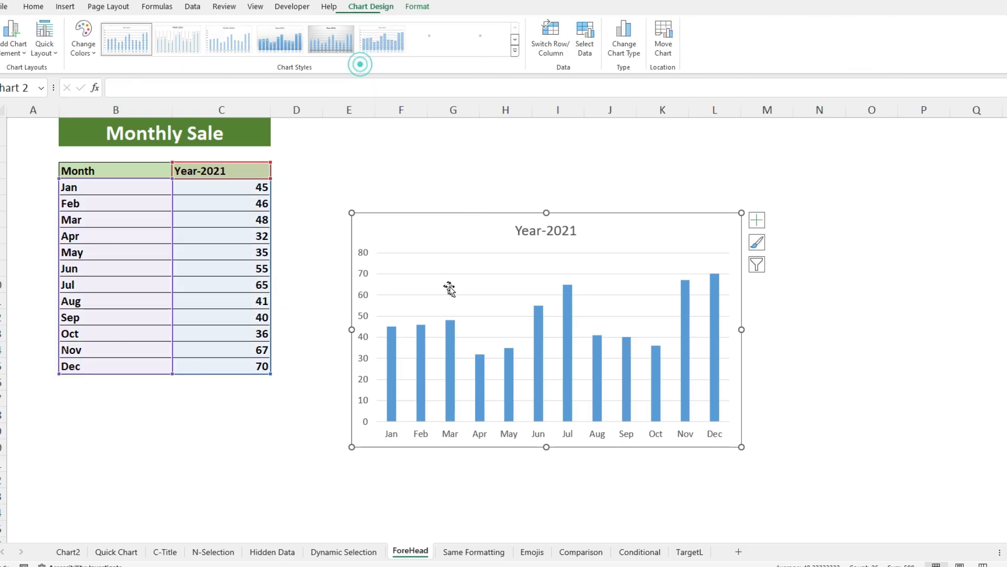
{"action": "left_click_drag", "start_coordinate": [435, 218], "coordinate": [411, 157]}
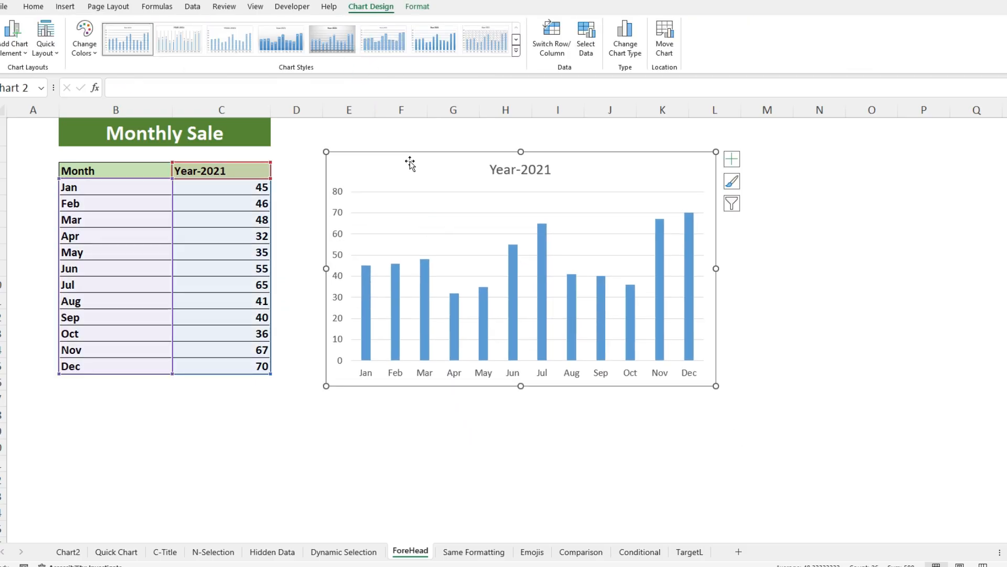
- Delete the chart title and lower the plot area's upper edge to leave empty space above the columns
{"action": "left_click", "coordinate": [516, 176]}
{"action": "left_click", "coordinate": [512, 181]}
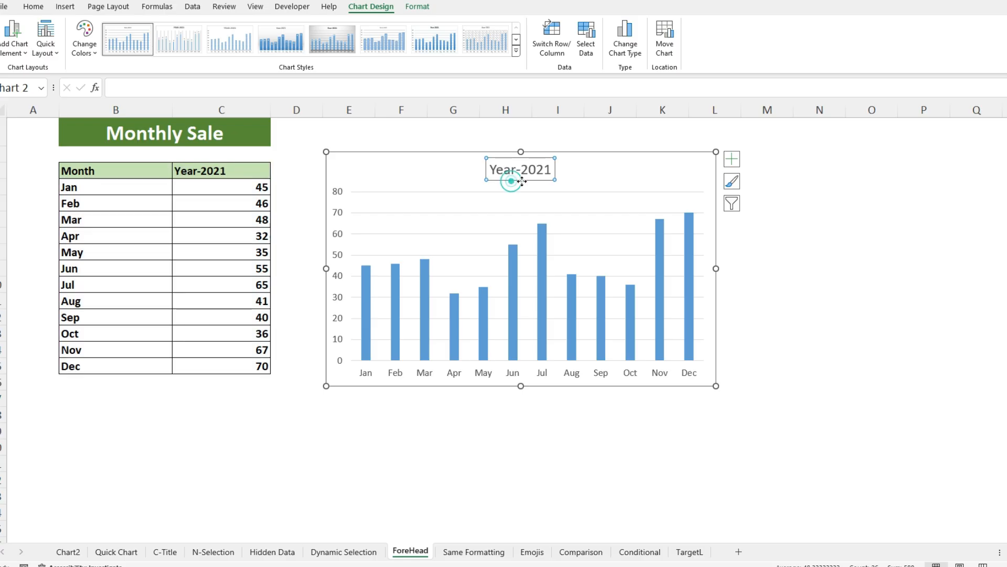
{"action": "key", "text": "Delete"}
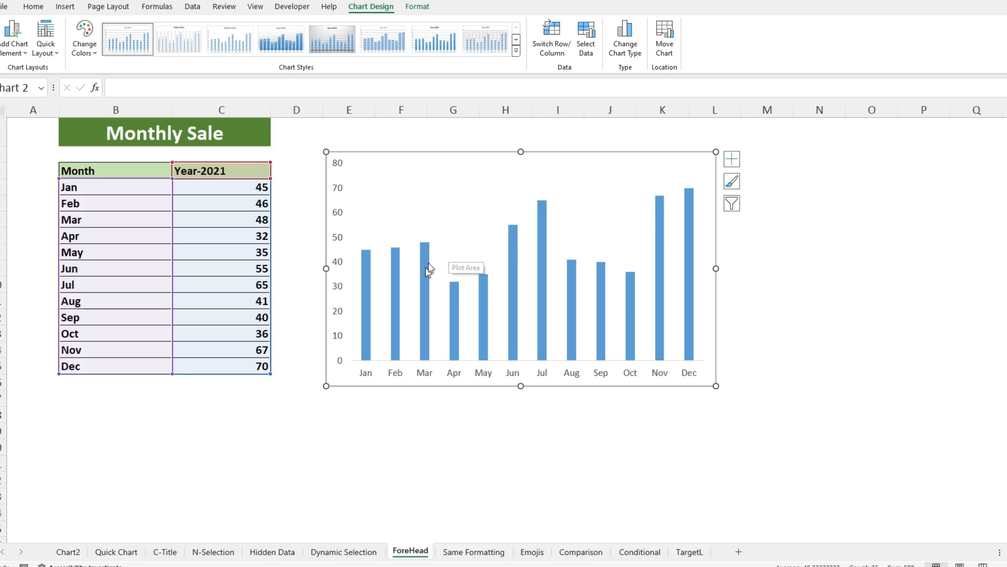
{"action": "left_click", "coordinate": [465, 253]}
{"action": "left_click_drag", "start_coordinate": [527, 163], "coordinate": [534, 201]}
{"action": "left_click_drag", "start_coordinate": [534, 202], "coordinate": [538, 208]}
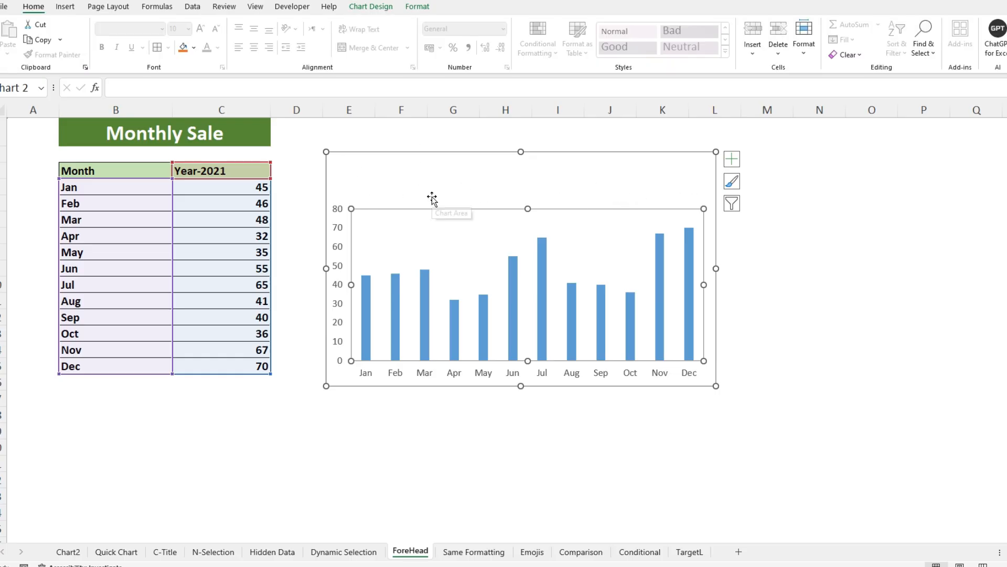
- Draw a rounded rectangle about 12.45 cm wide and 1.3 cm high inside the chart above the plot area, and apply the dark blue shape style
{"action": "left_click", "coordinate": [341, 155]}
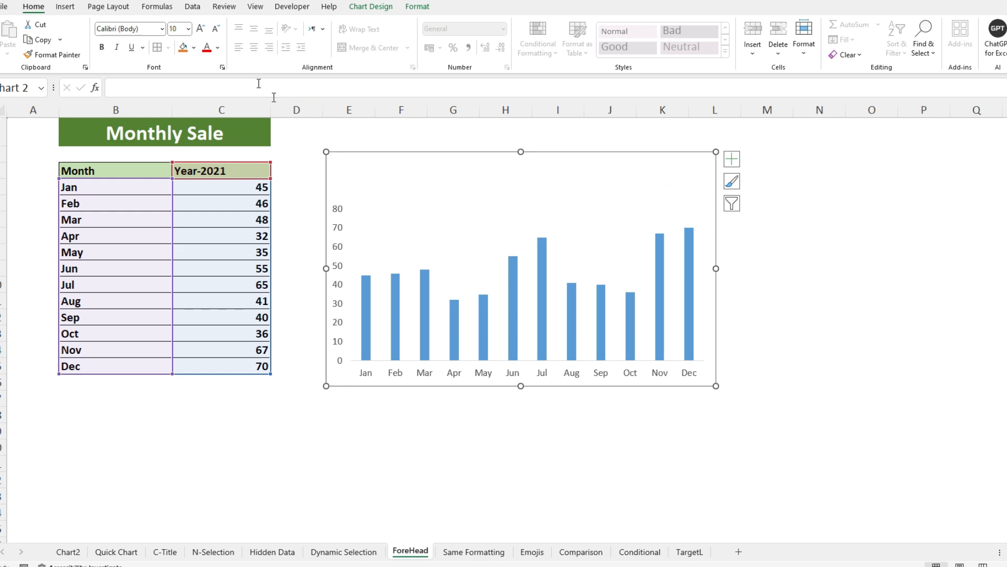
{"action": "left_click", "coordinate": [65, 6]}
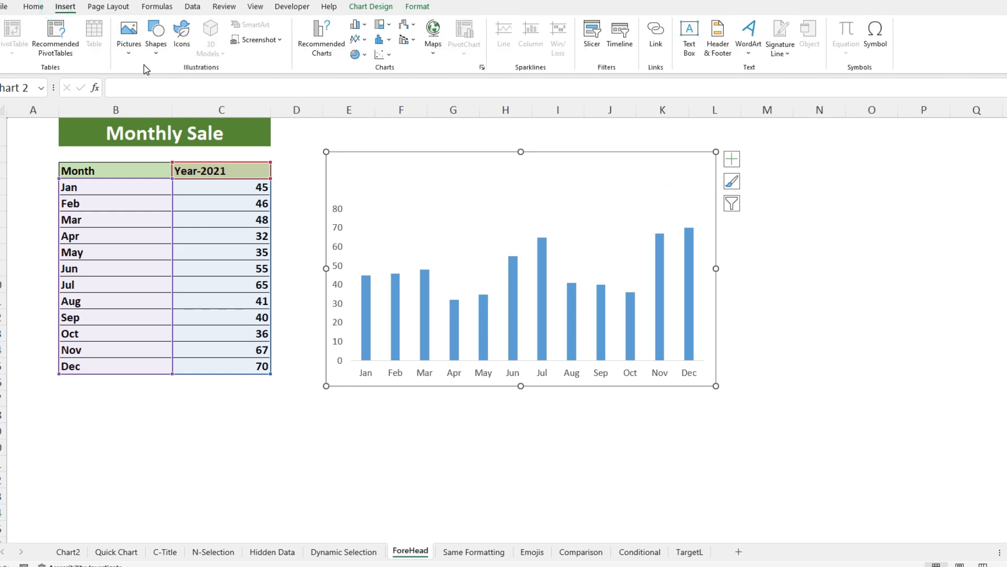
{"action": "left_click", "coordinate": [154, 46]}
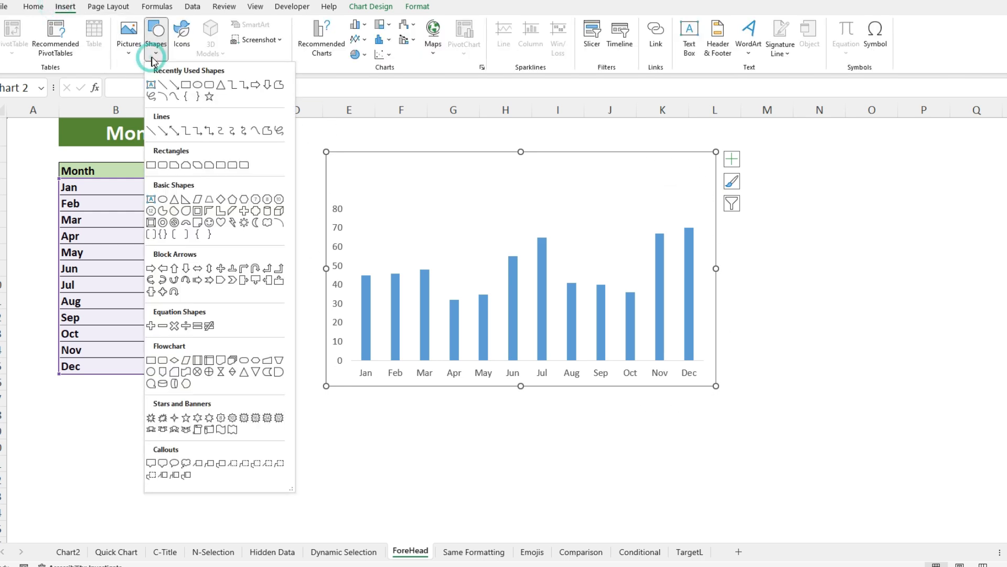
{"action": "left_click", "coordinate": [208, 86]}
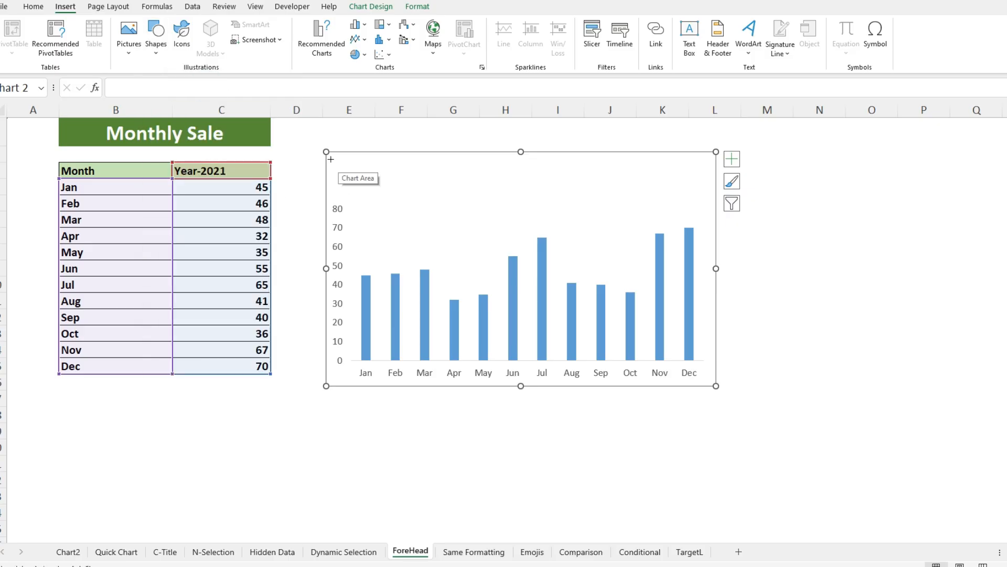
{"action": "left_click_drag", "start_coordinate": [329, 156], "coordinate": [711, 197]}
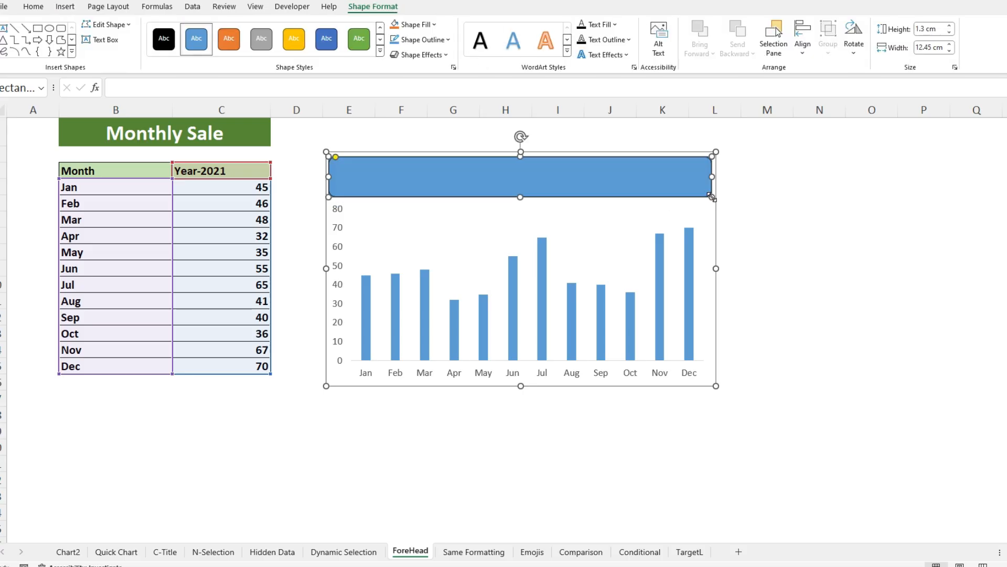
{"action": "left_click", "coordinate": [297, 35]}
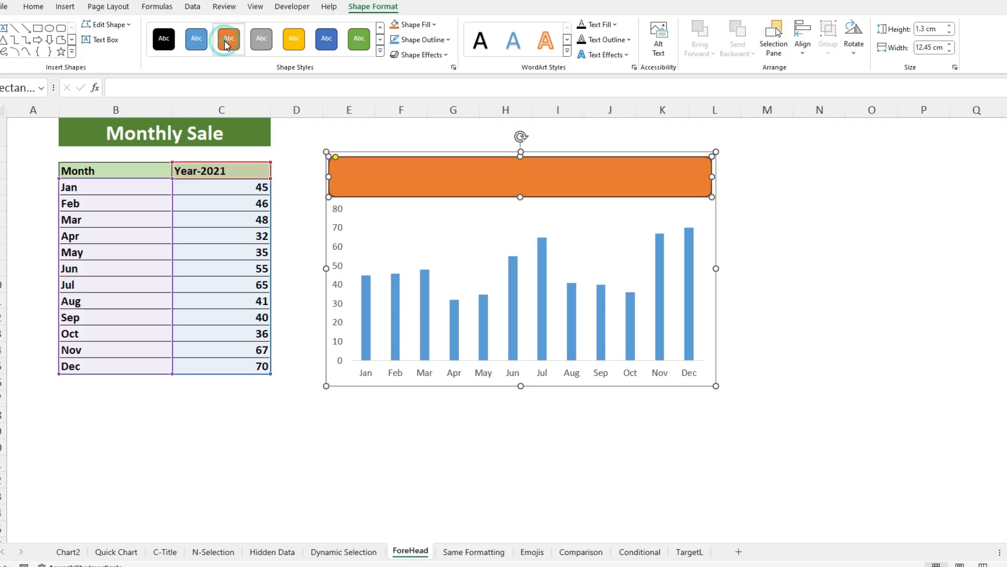
{"action": "left_click", "coordinate": [326, 38]}
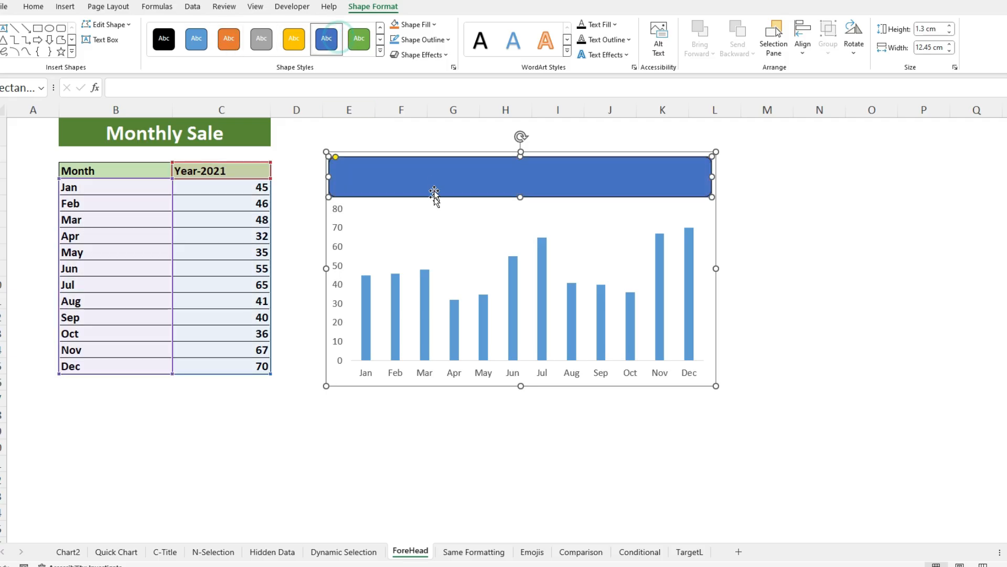
- Link the rounded rectangle's text to the Monthly Sale heading cell with the formula =ForeHead!$B$1
{"action": "right_click", "coordinate": [432, 176]}
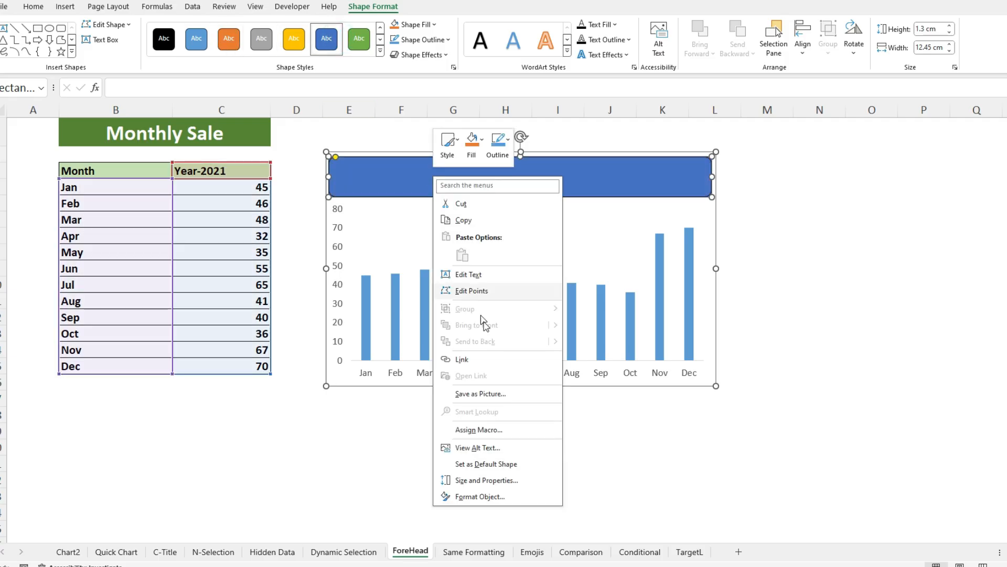
{"action": "left_click", "coordinate": [478, 279]}
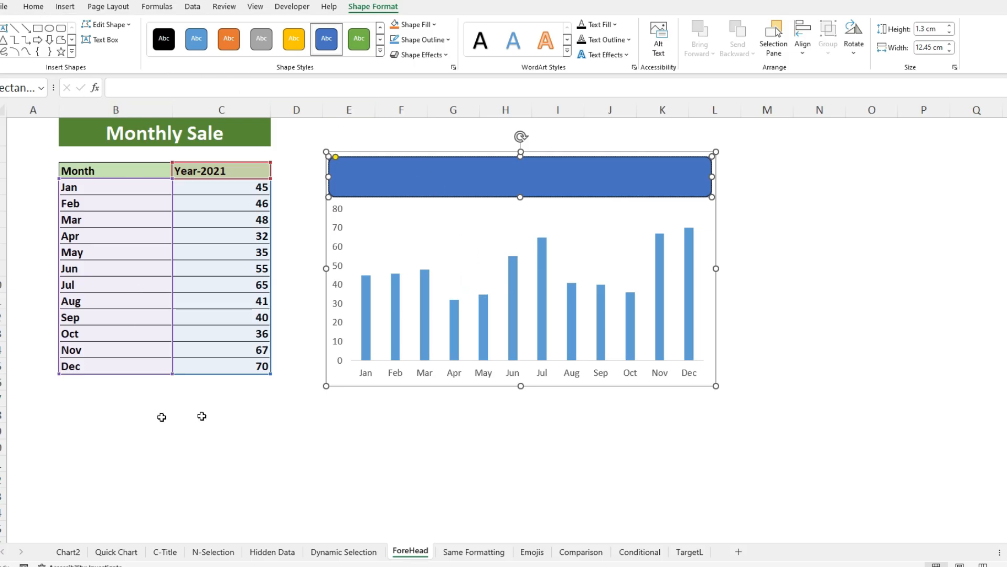
{"action": "left_click", "coordinate": [139, 88]}
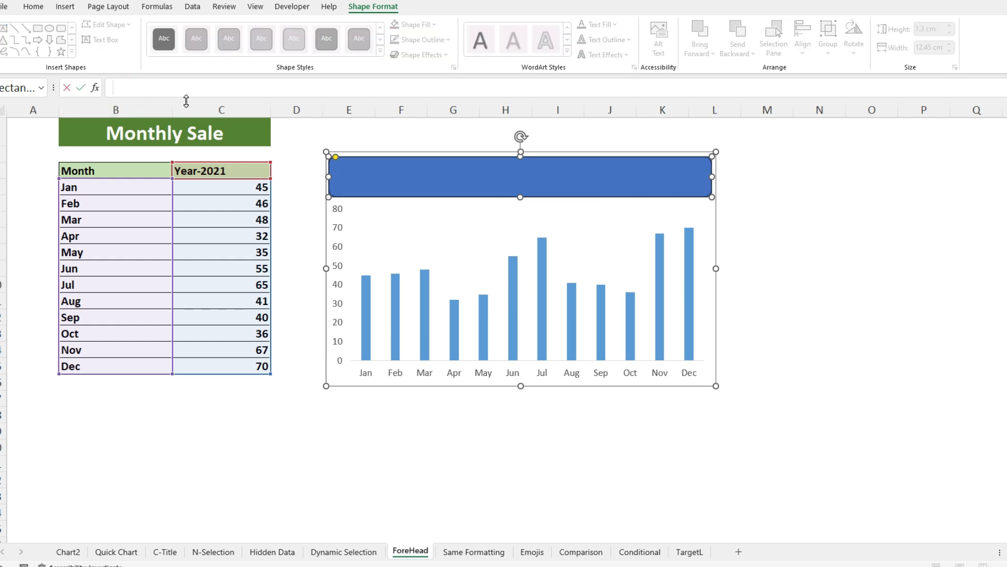
{"action": "type", "text": "="}
{"action": "left_click", "coordinate": [178, 144]}
{"action": "key", "text": "Return"}
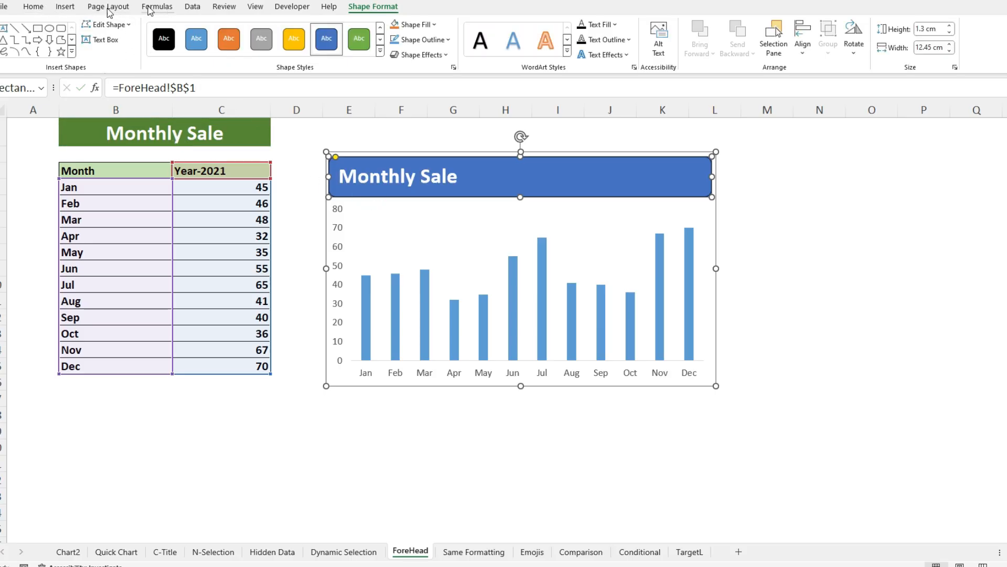
- Centre the banner's linked text vertically and horizontally, and deselect the shape
{"action": "left_click", "coordinate": [33, 7]}
{"action": "left_click", "coordinate": [254, 29]}
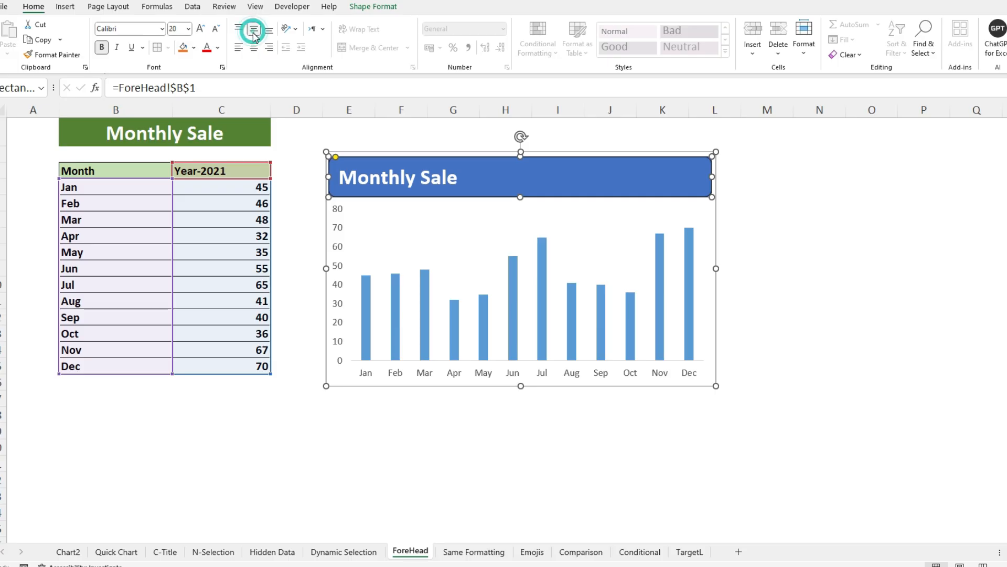
{"action": "left_click", "coordinate": [254, 47]}
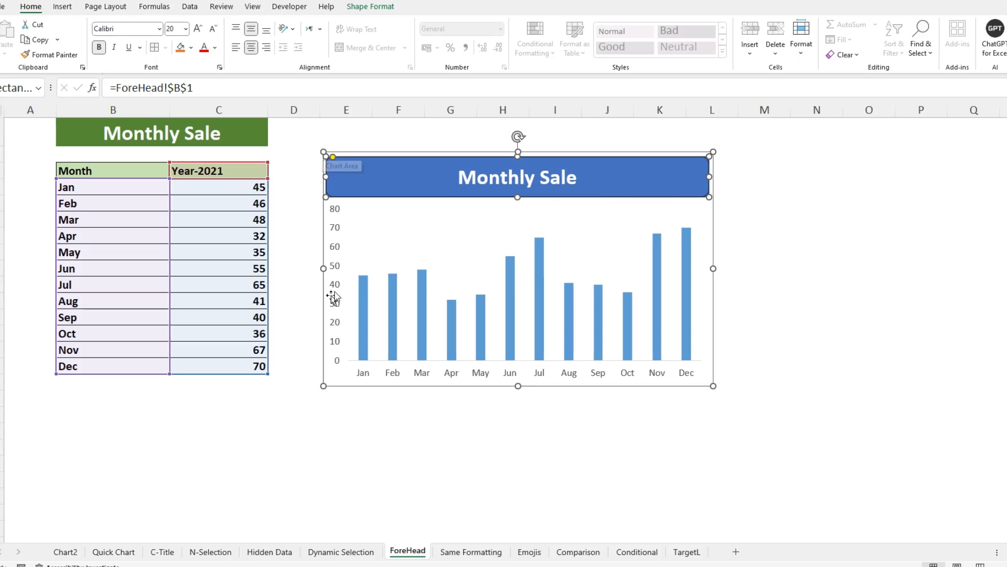
{"action": "left_click", "coordinate": [792, 155]}
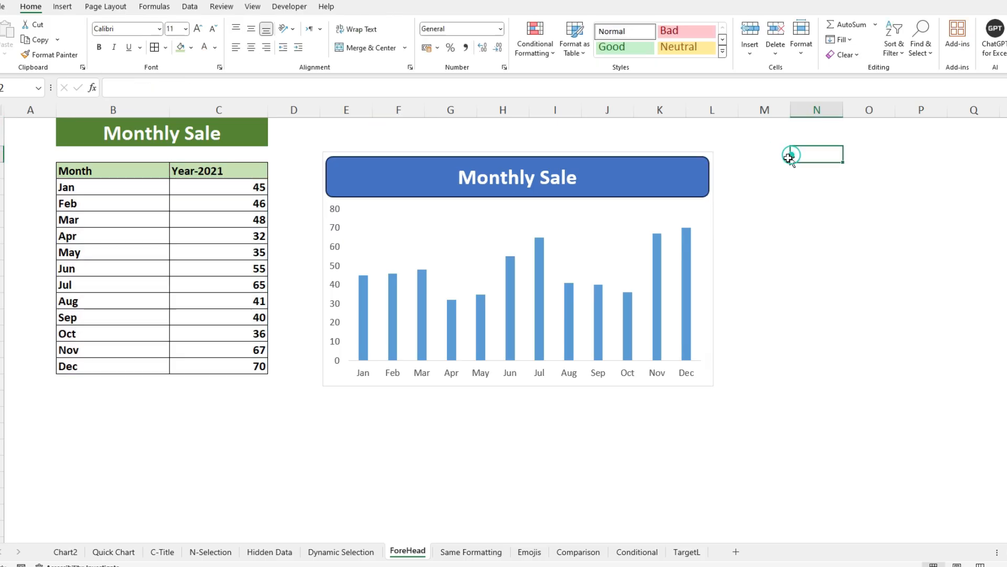
- Move the finished banner chart closer to the data table, and open the Same Formatting sheet
{"action": "left_click_drag", "start_coordinate": [325, 373], "coordinate": [301, 361]}
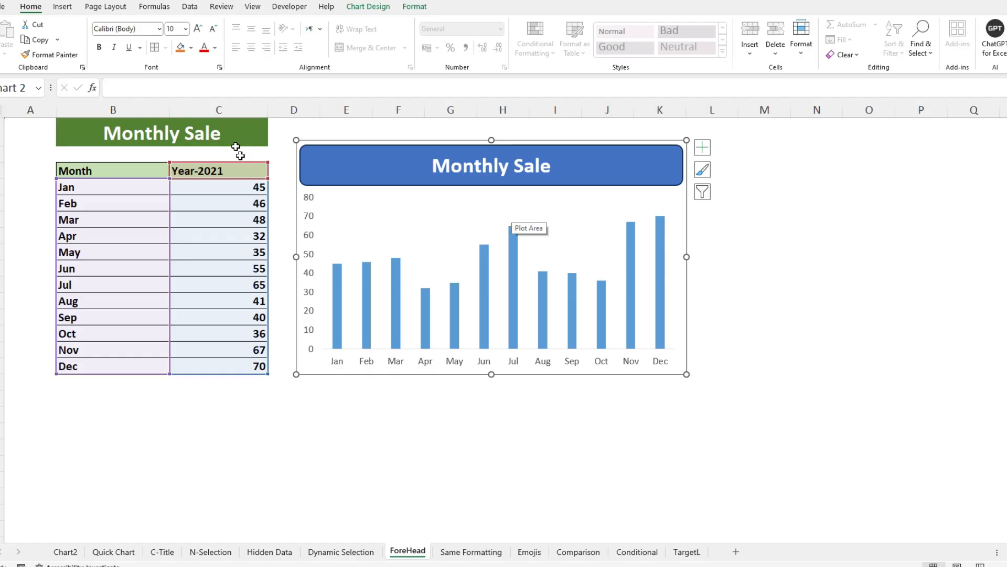
{"action": "left_click", "coordinate": [471, 551]}
{"action": "left_click", "coordinate": [343, 162]}
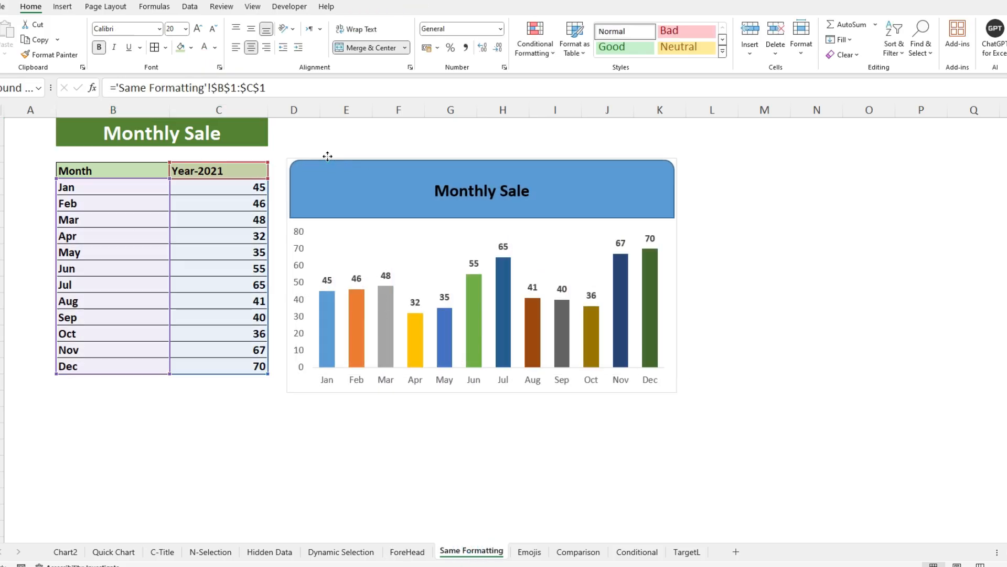
{"action": "left_click", "coordinate": [325, 202]}
{"action": "left_click", "coordinate": [328, 238]}
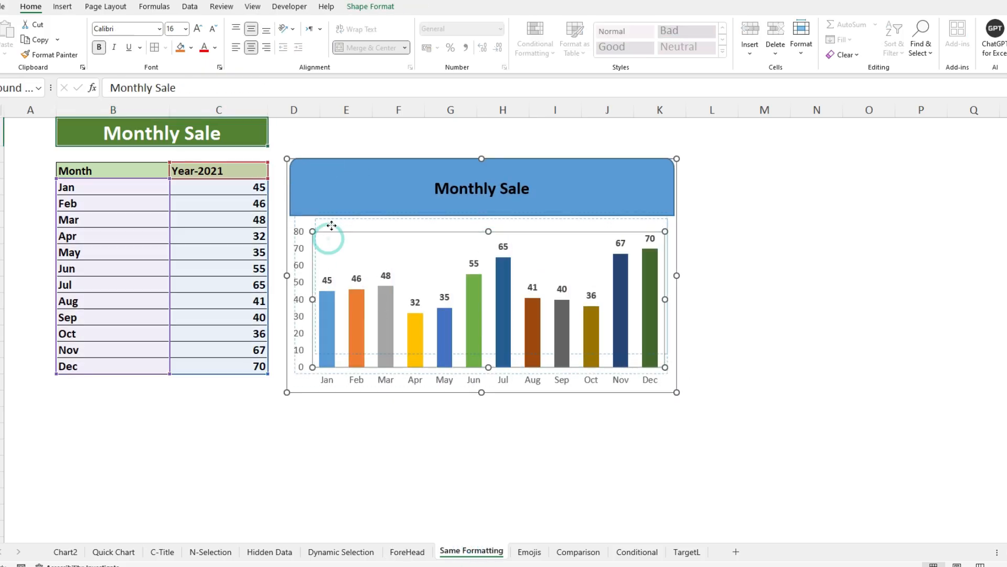
{"action": "left_click_drag", "start_coordinate": [331, 231], "coordinate": [333, 218]}
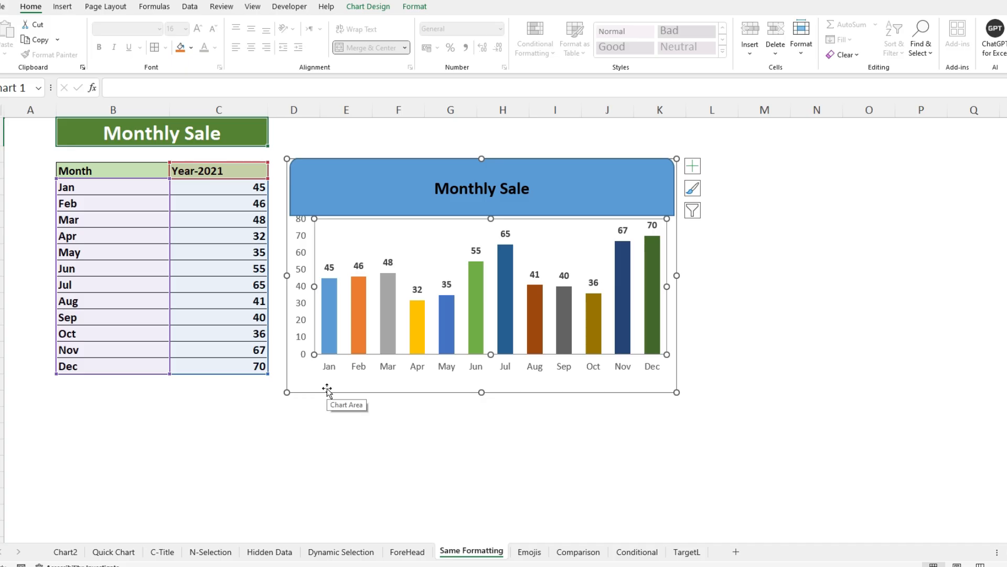
{"action": "key", "text": "ctrl+z"}
{"action": "key", "text": "ctrl+z"}
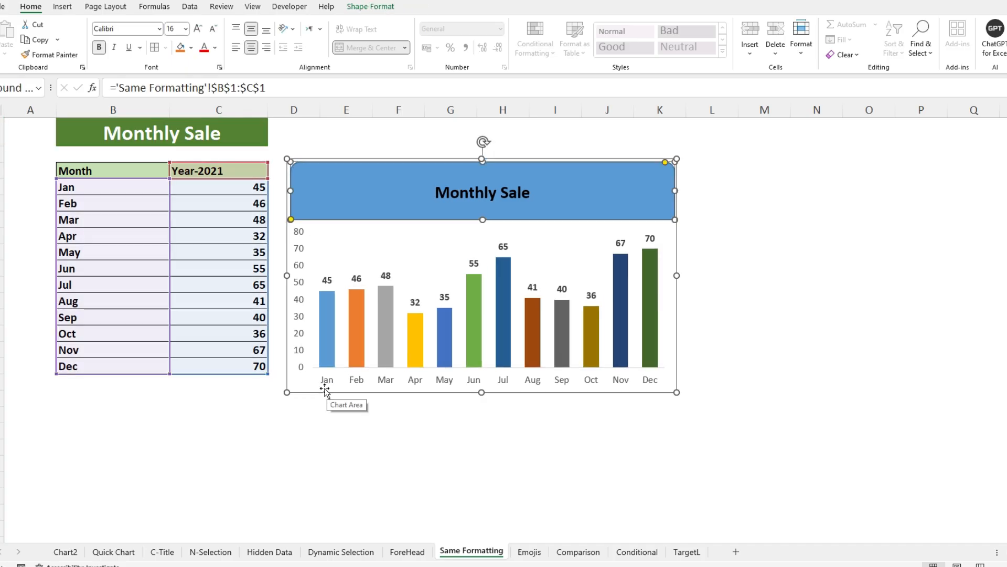
- Move the formatted Monthly Sale chart slightly higher beside the data table
{"action": "left_click_drag", "start_coordinate": [308, 389], "coordinate": [320, 362]}
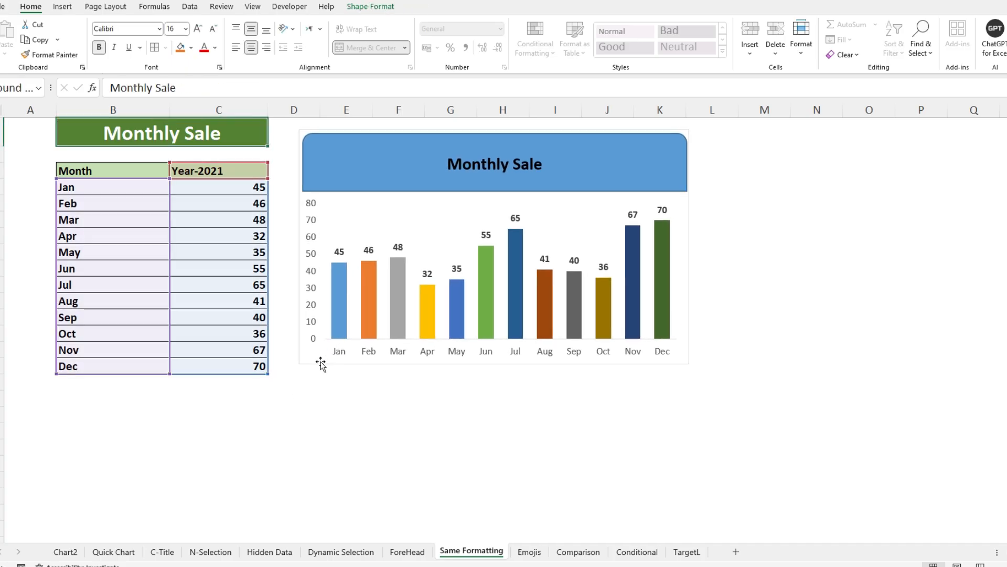
{"action": "left_click", "coordinate": [320, 362]}
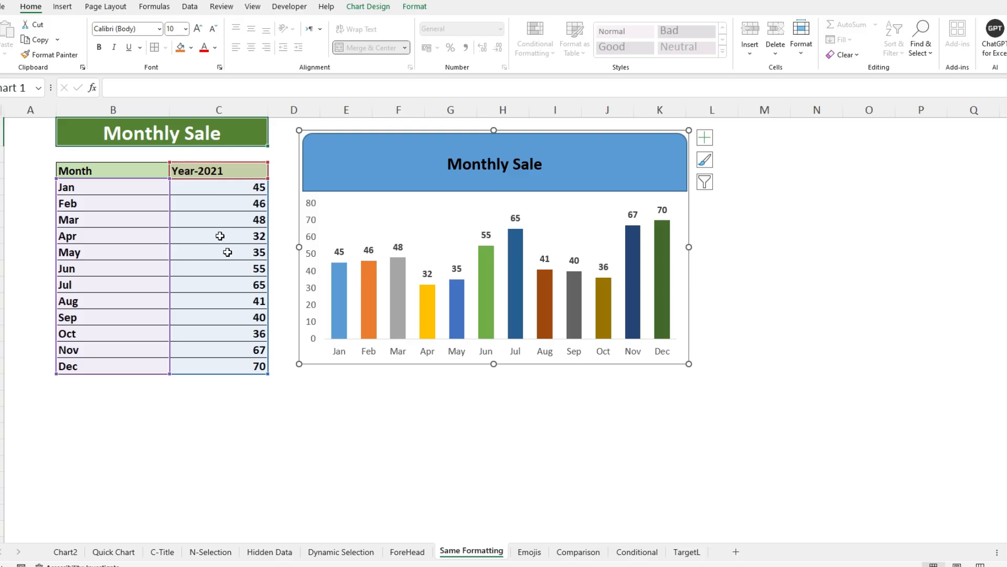
- Insert a 2-D clustered column chart of the January to June sales in B3:C9, and place it below the formatted chart
{"action": "left_click_drag", "start_coordinate": [101, 175], "coordinate": [221, 264]}
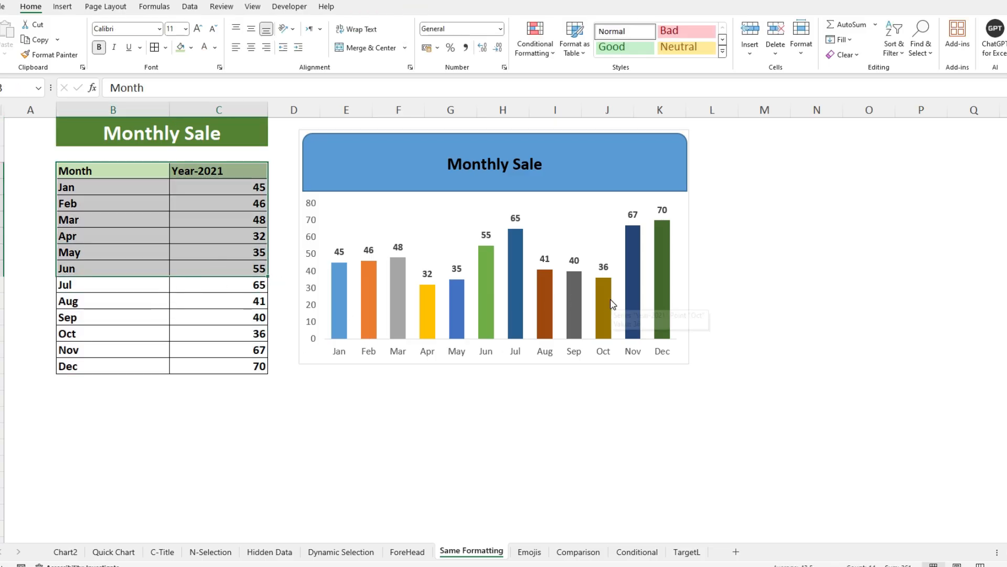
{"action": "left_click", "coordinate": [64, 6]}
{"action": "left_click", "coordinate": [354, 24]}
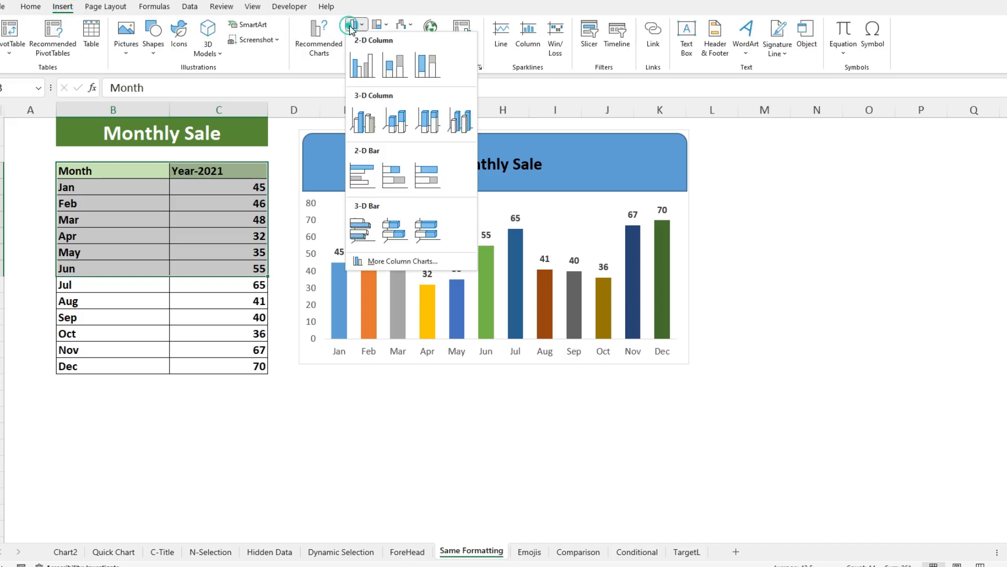
{"action": "left_click", "coordinate": [357, 53]}
{"action": "left_click_drag", "start_coordinate": [447, 212], "coordinate": [577, 323]}
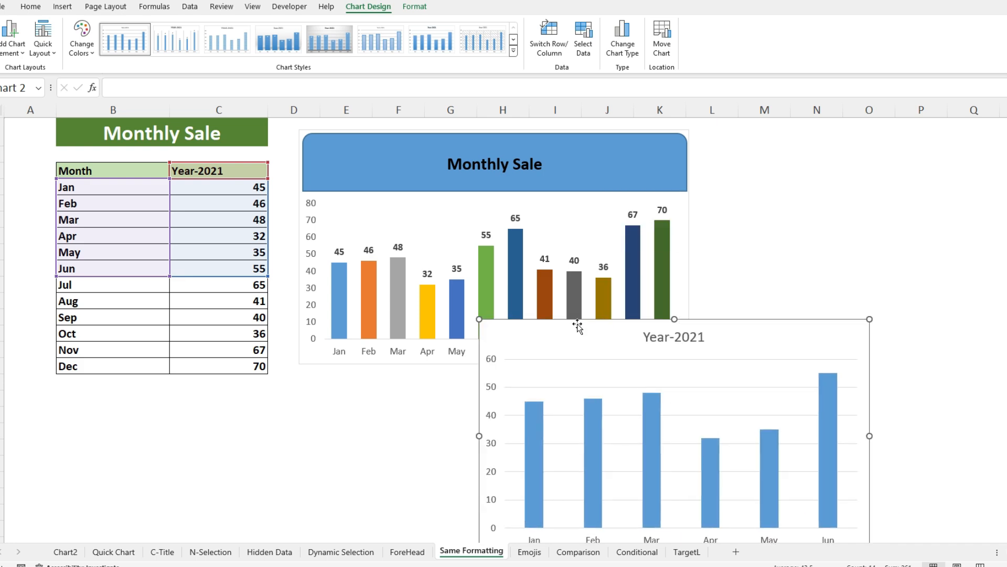
- Copy the formatted multicoloured Monthly Sale chart
{"action": "left_click", "coordinate": [300, 130]}
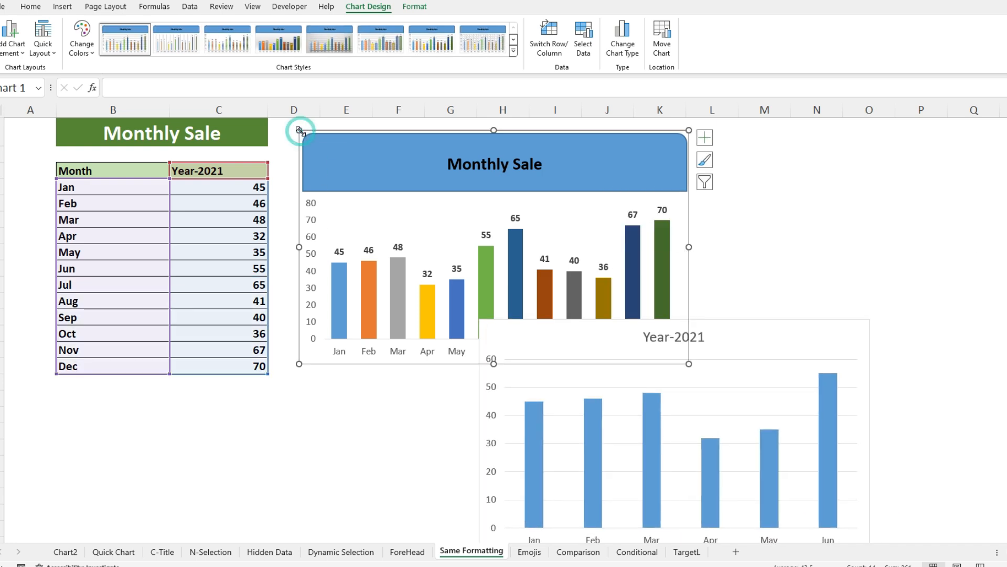
{"action": "right_click", "coordinate": [302, 131]}
{"action": "key", "text": "Escape"}
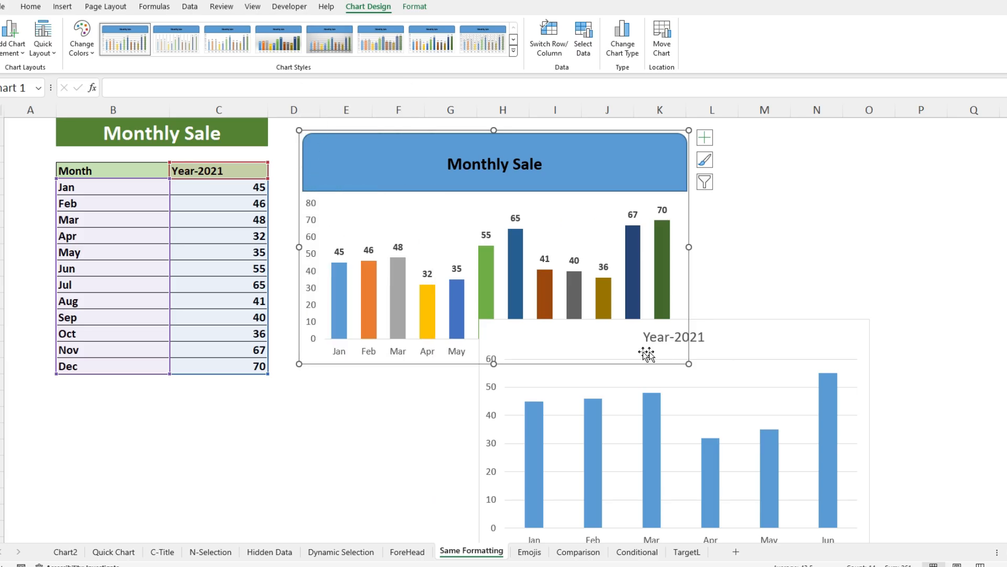
- Paste only the copied chart's formats onto the Year-2021 chart with Paste Special, and move it up beside the original chart
{"action": "left_click", "coordinate": [794, 329]}
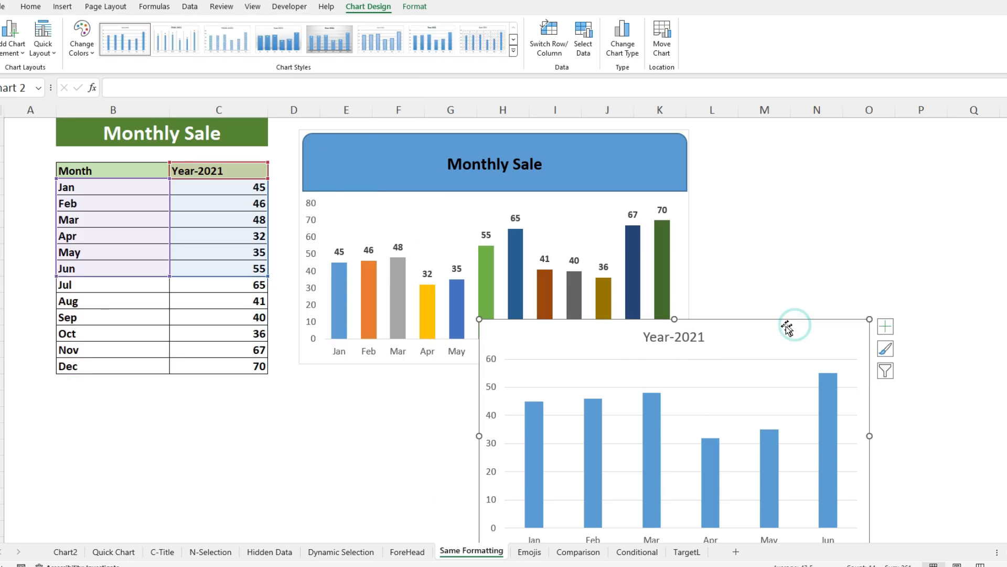
{"action": "right_click", "coordinate": [549, 329]}
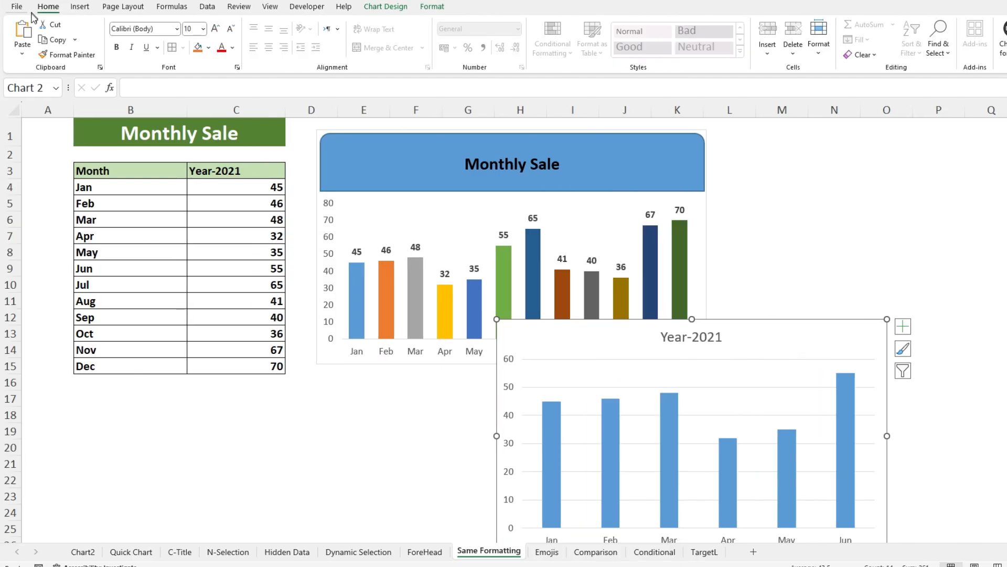
{"action": "left_click", "coordinate": [22, 54]}
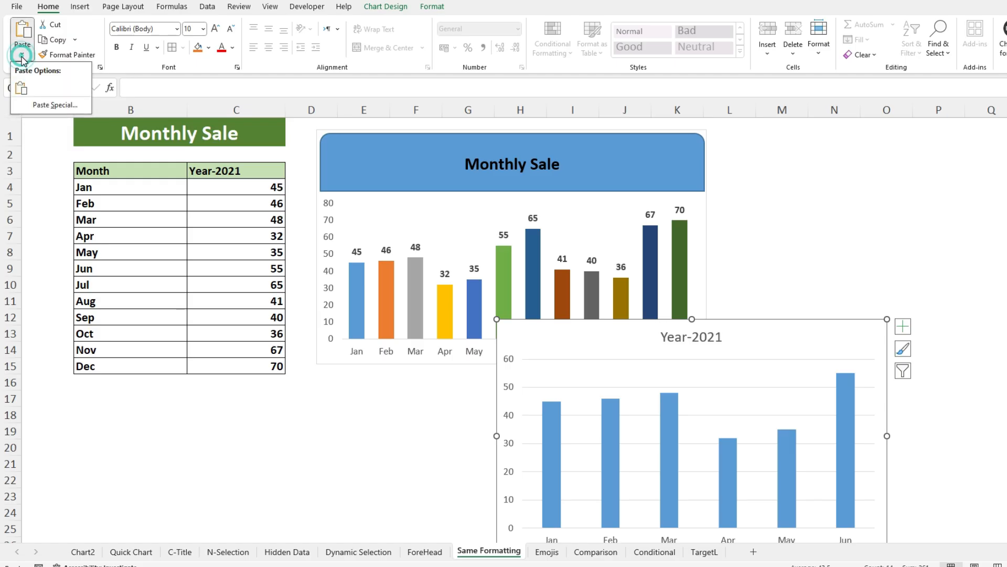
{"action": "left_click", "coordinate": [55, 105]}
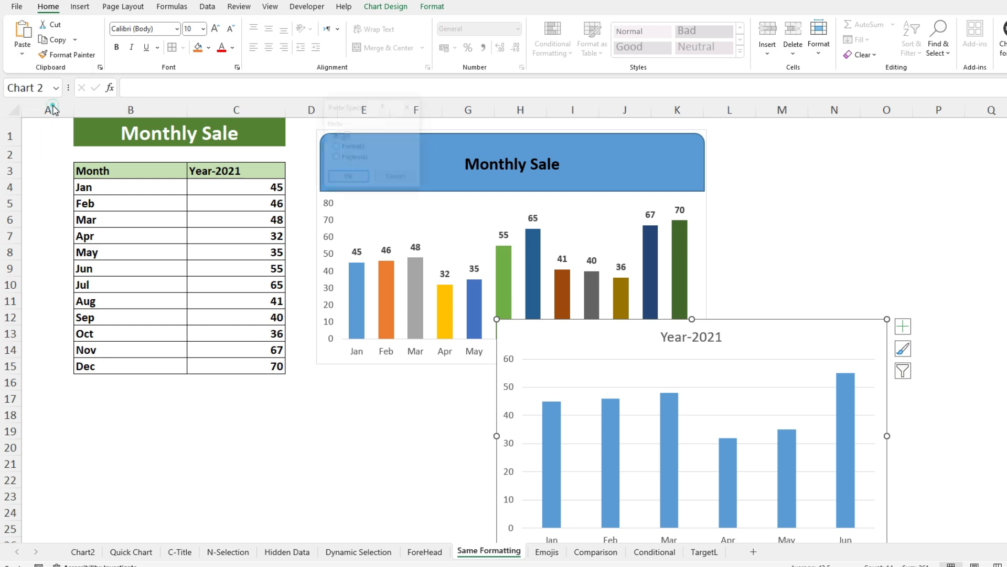
{"action": "left_click_drag", "start_coordinate": [354, 107], "coordinate": [702, 132]}
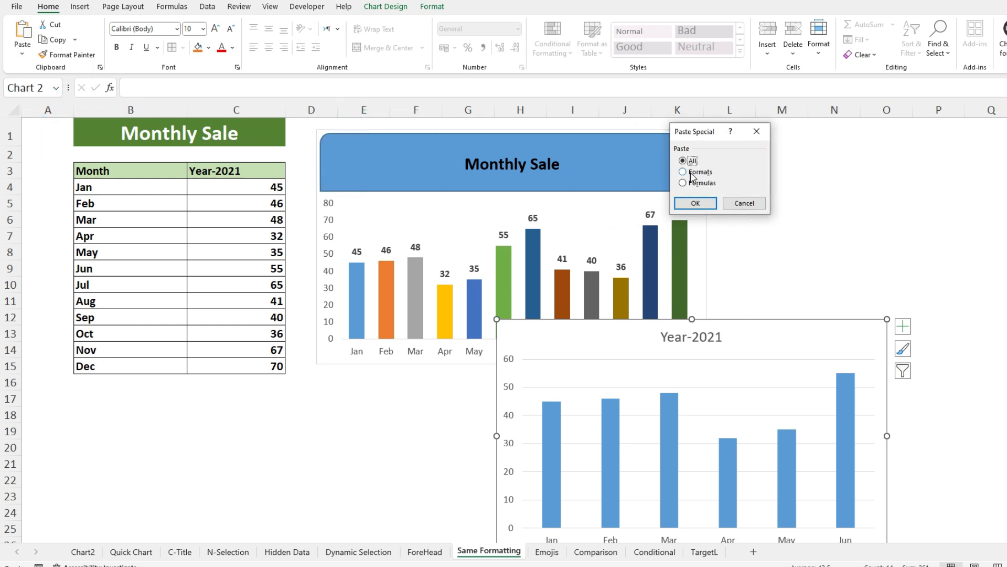
{"action": "left_click", "coordinate": [683, 172]}
{"action": "left_click", "coordinate": [702, 204]}
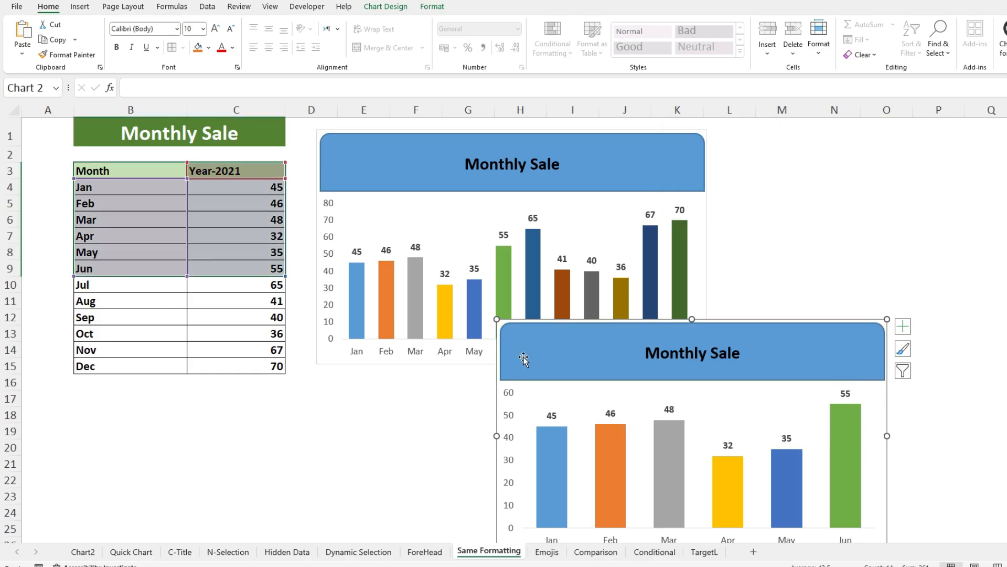
{"action": "left_click_drag", "start_coordinate": [495, 400], "coordinate": [603, 239]}
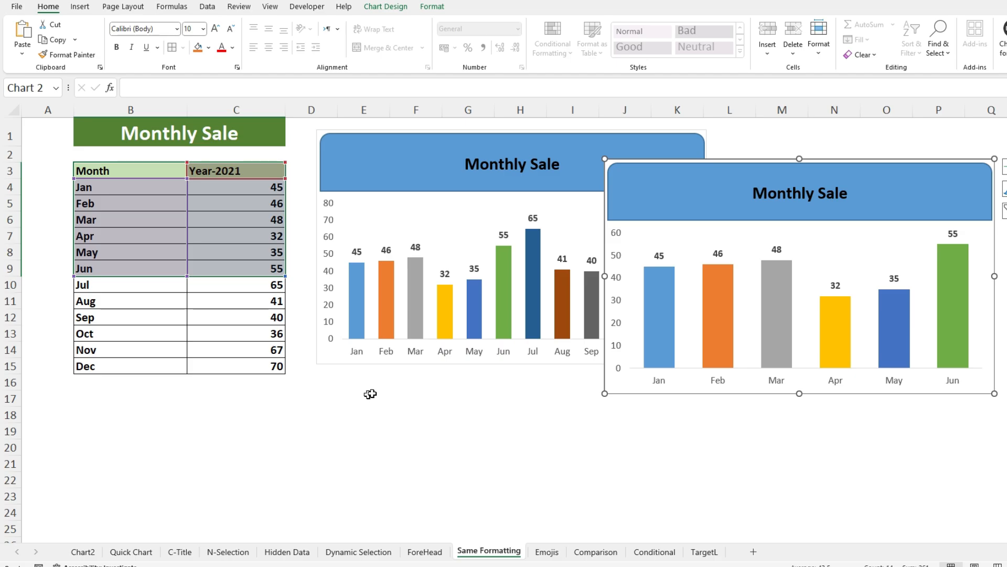
- Open the Emojis sheet and examine the food names, emojis and Year-2021 values in its table
{"action": "left_click", "coordinate": [547, 551]}
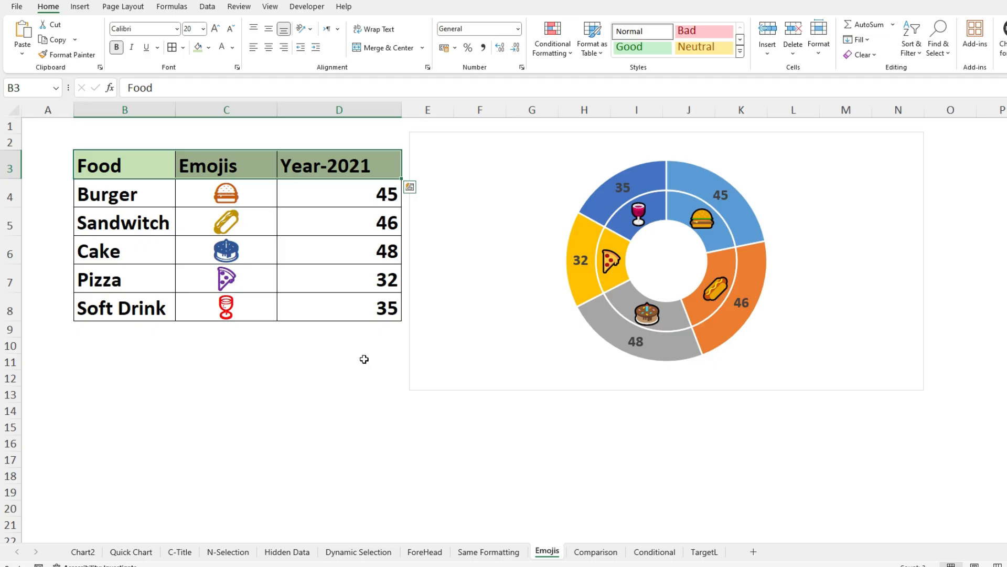
{"action": "left_click", "coordinate": [145, 202]}
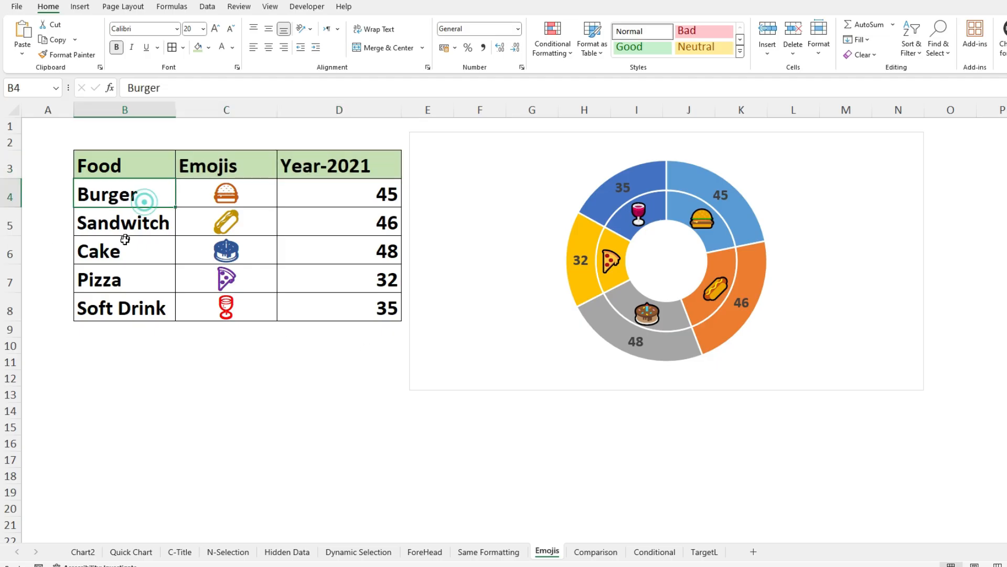
{"action": "key", "text": "Right"}
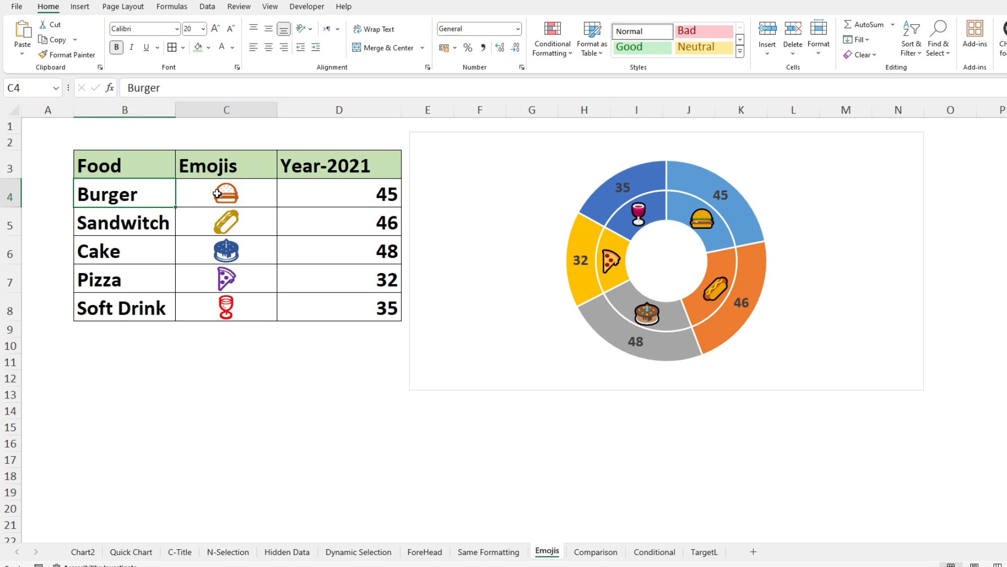
{"action": "key", "text": "Down"}
{"action": "key", "text": "Down"}
{"action": "key", "text": "Down"}
{"action": "left_click", "coordinate": [217, 305]}
{"action": "left_click", "coordinate": [217, 195]}
{"action": "left_click", "coordinate": [201, 225]}
{"action": "left_click", "coordinate": [202, 261]}
{"action": "left_click", "coordinate": [201, 278]}
{"action": "left_click", "coordinate": [204, 310]}
{"action": "left_click", "coordinate": [206, 219]}
{"action": "left_click", "coordinate": [204, 193]}
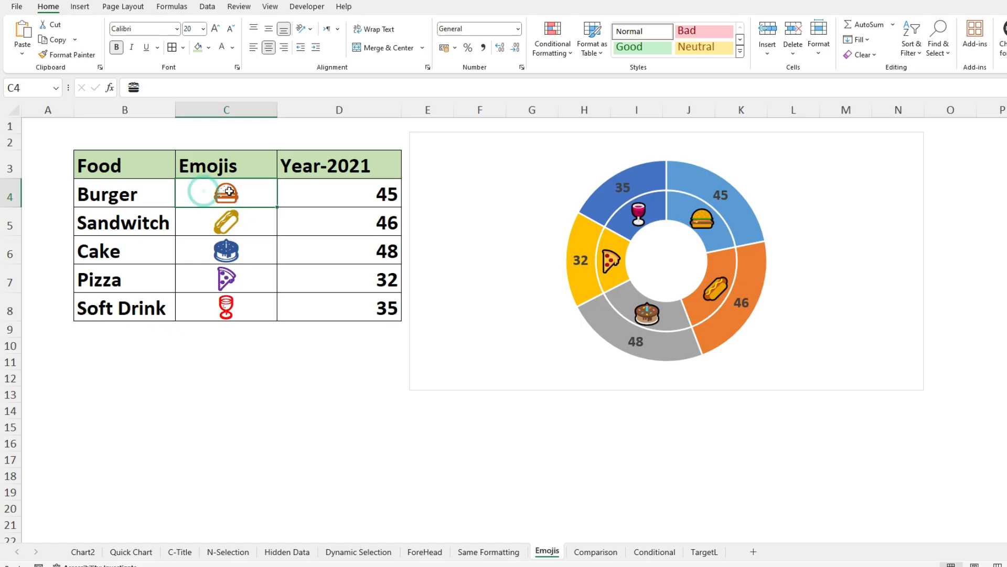
{"action": "left_click_drag", "start_coordinate": [258, 196], "coordinate": [252, 300]}
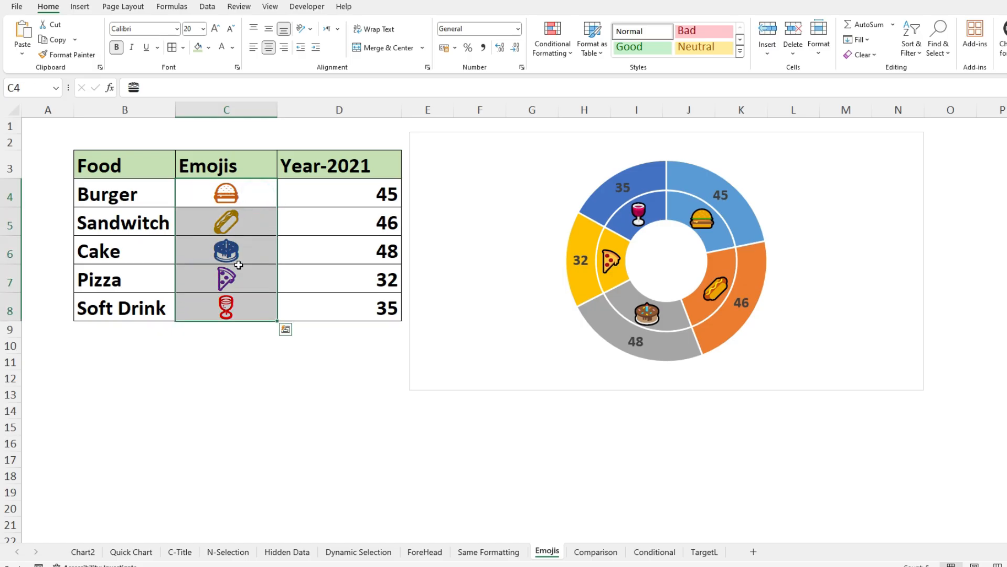
{"action": "left_click_drag", "start_coordinate": [349, 197], "coordinate": [338, 305]}
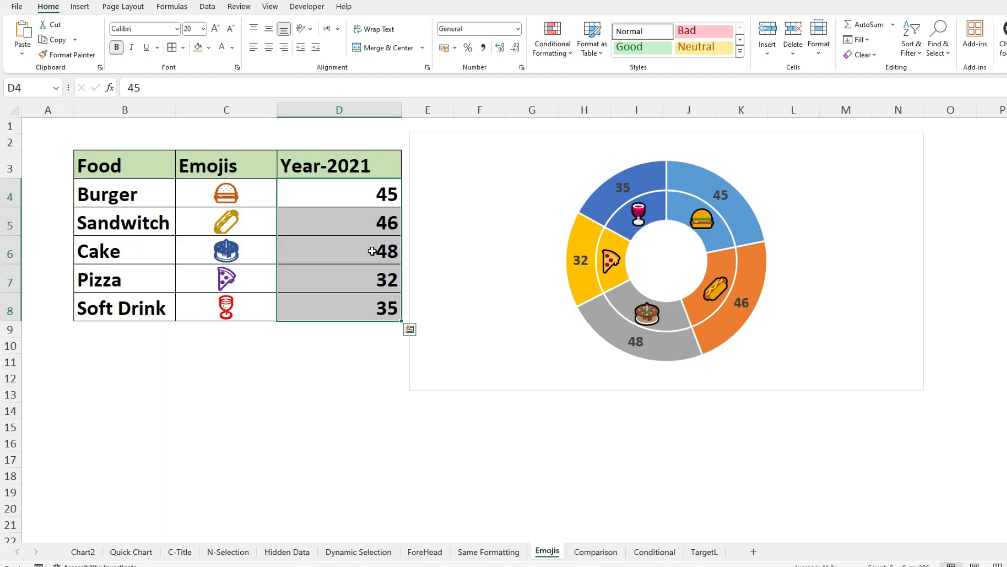
- Delete the existing doughnut chart and clear the emojis from cells C4:C8
{"action": "left_click", "coordinate": [415, 137]}
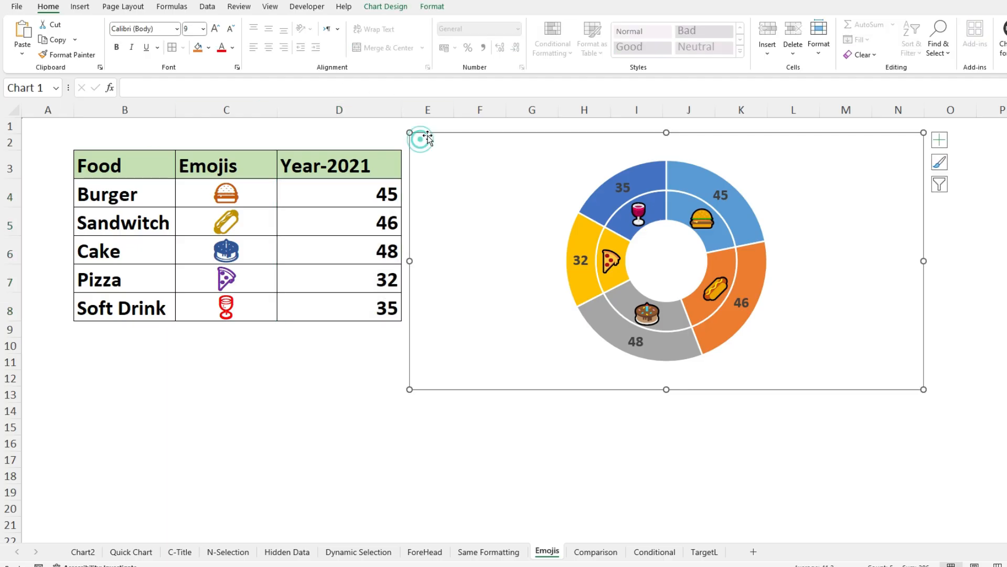
{"action": "key", "text": "Delete"}
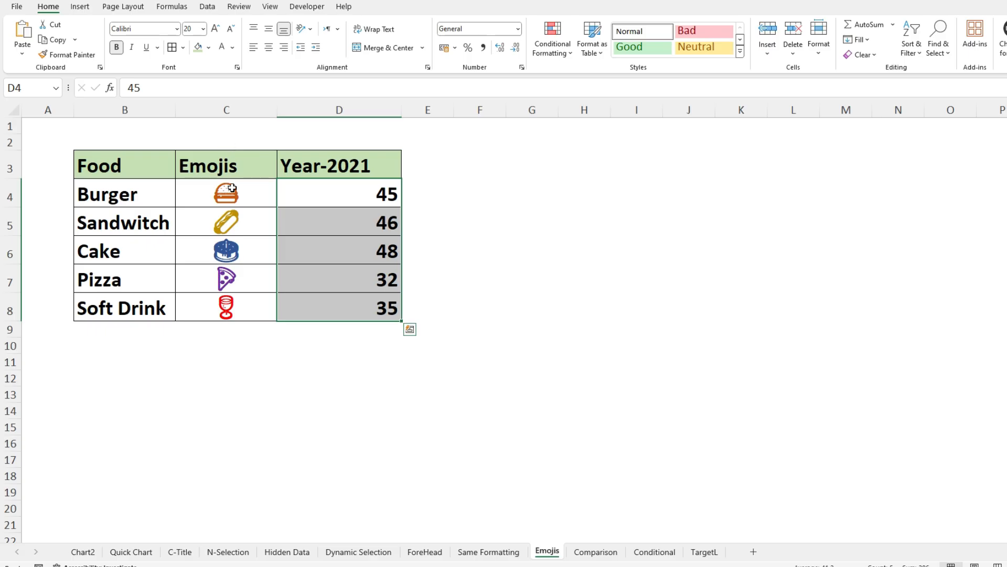
{"action": "left_click", "coordinate": [233, 190]}
{"action": "key", "text": "shift+Down"}
{"action": "key", "text": "shift+Down"}
{"action": "key", "text": "shift+Down"}
{"action": "key", "text": "shift+Down"}
{"action": "key", "text": "Delete"}
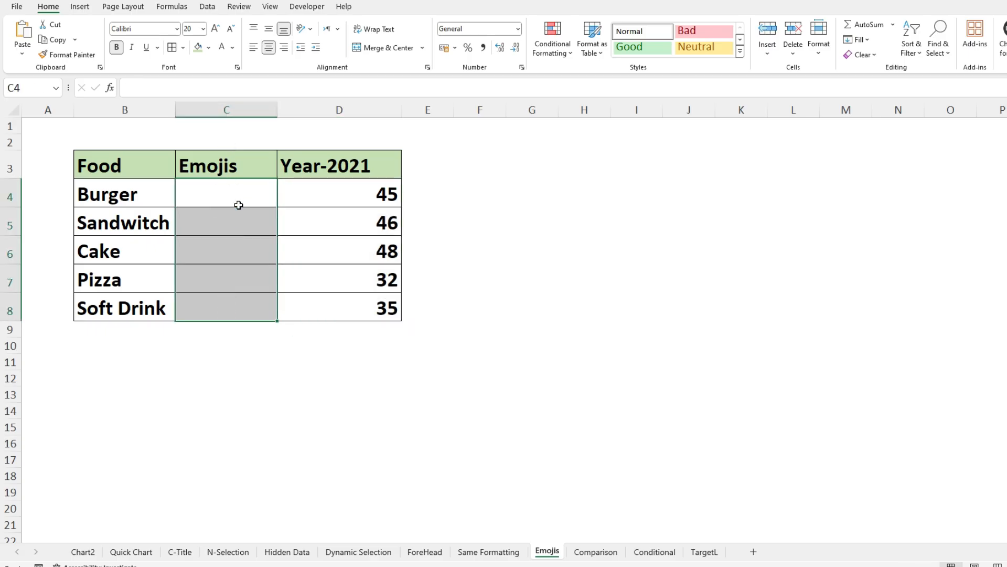
- Insert the hamburger emoji in cell C4 from the emoji picker's food category, keeping the picker clear of the table
{"action": "left_click", "coordinate": [226, 195]}
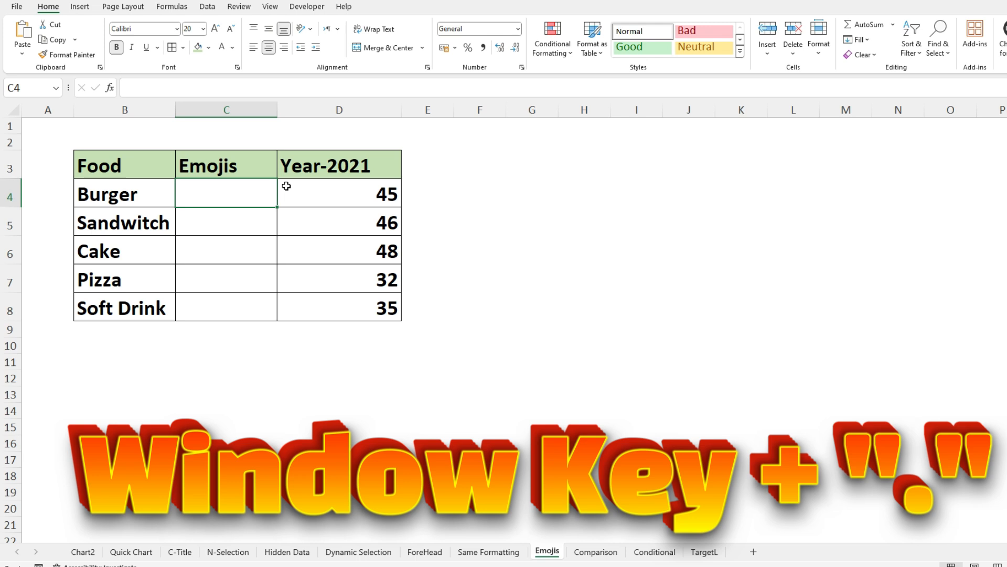
{"action": "key", "text": "super+period"}
{"action": "left_click_drag", "start_coordinate": [218, 112], "coordinate": [492, 123]}
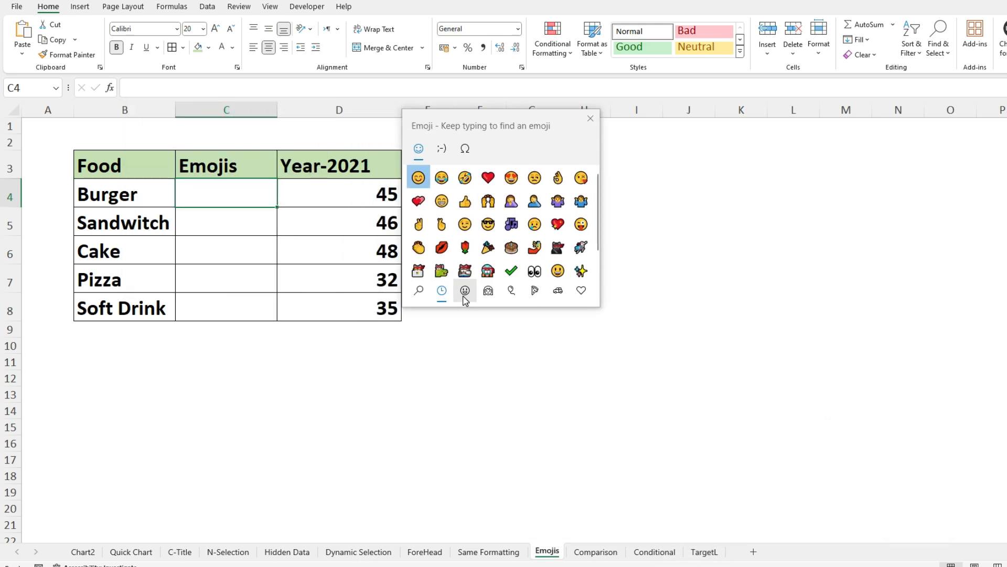
{"action": "left_click", "coordinate": [536, 296]}
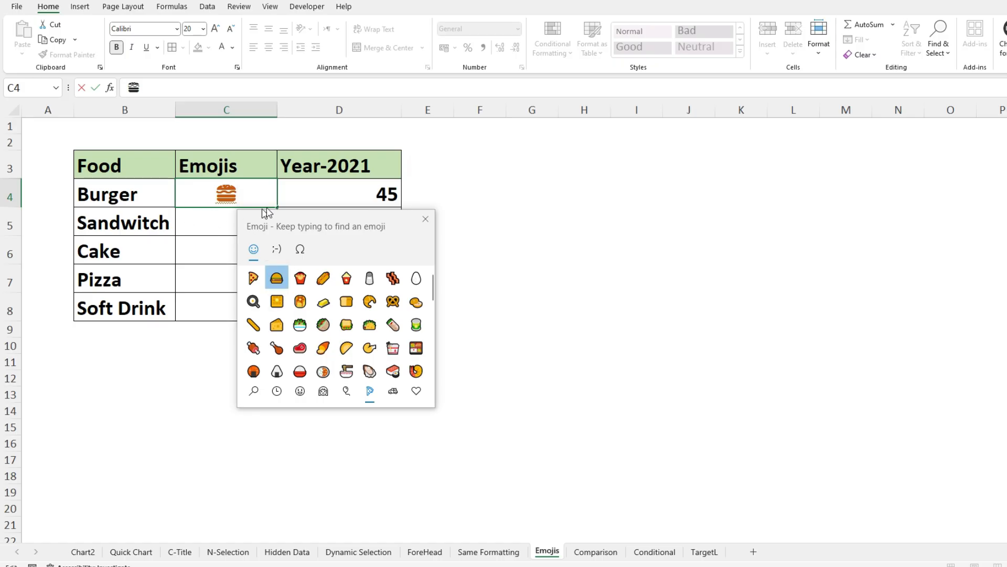
{"action": "left_click_drag", "start_coordinate": [325, 214], "coordinate": [551, 157]}
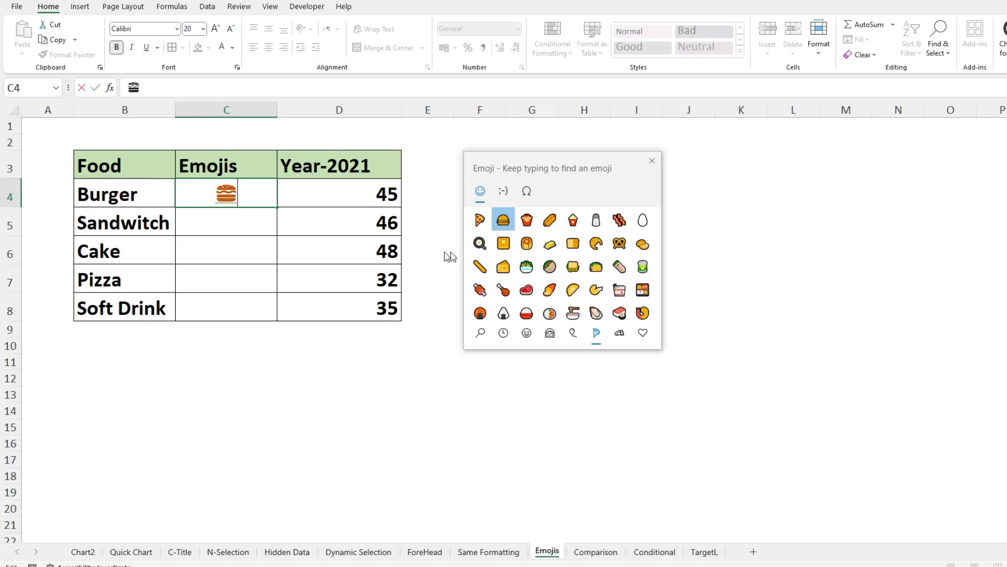
- Add the hot dog, moon cake, pizza and glass of milk emojis after the hamburger in cell C4, and close the emoji picker
{"action": "left_click", "coordinate": [549, 220]}
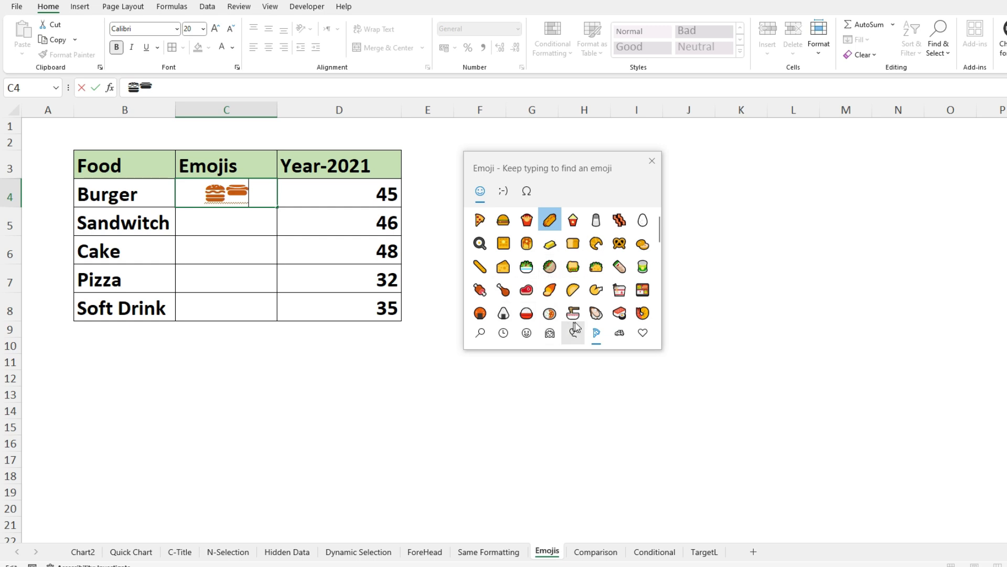
{"action": "scroll", "coordinate": [640, 315], "scroll_direction": "down", "scroll_amount": 1}
{"action": "left_click", "coordinate": [505, 310]}
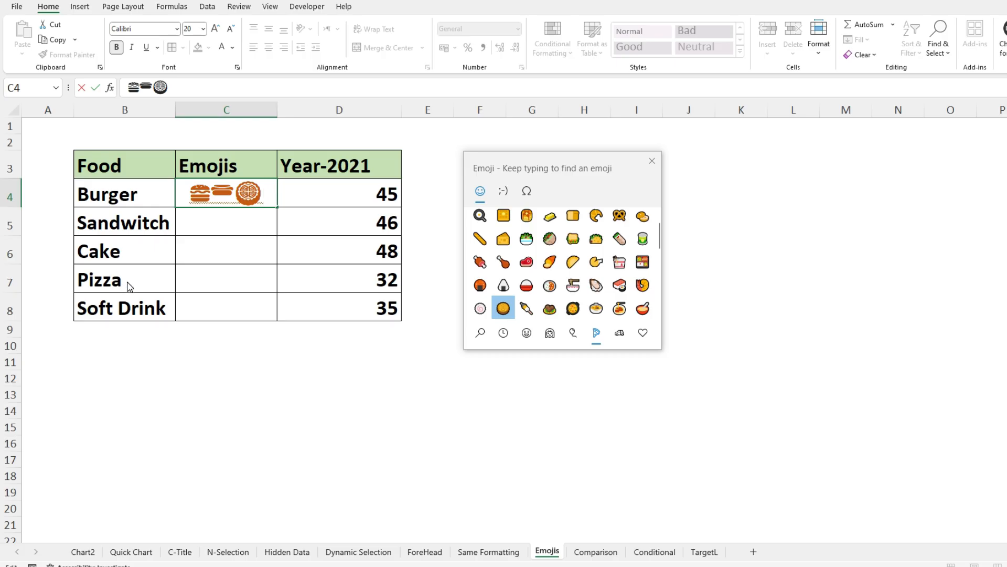
{"action": "scroll", "coordinate": [663, 246], "scroll_direction": "up", "scroll_amount": 1}
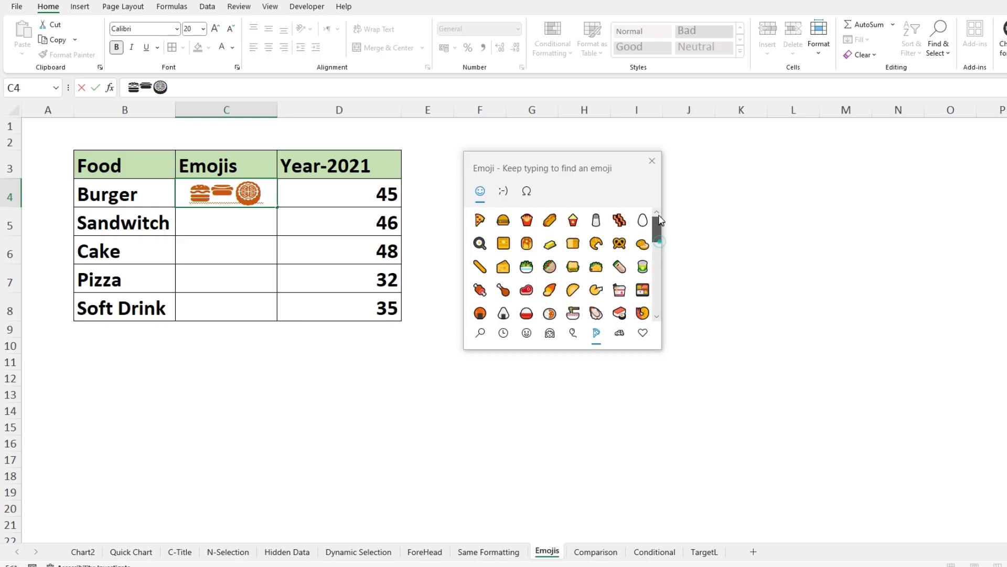
{"action": "left_click", "coordinate": [480, 221]}
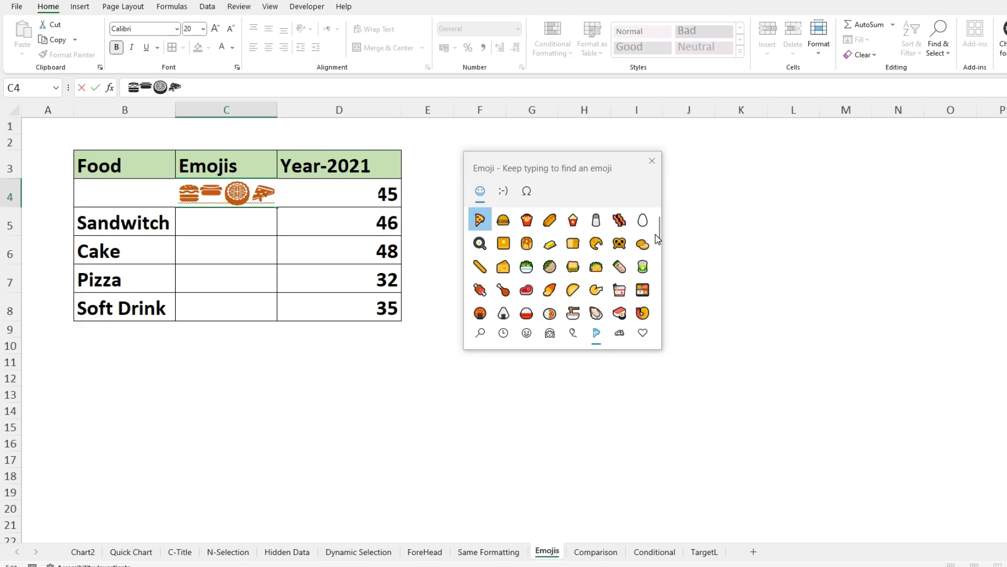
{"action": "left_click_drag", "start_coordinate": [657, 232], "coordinate": [657, 252]}
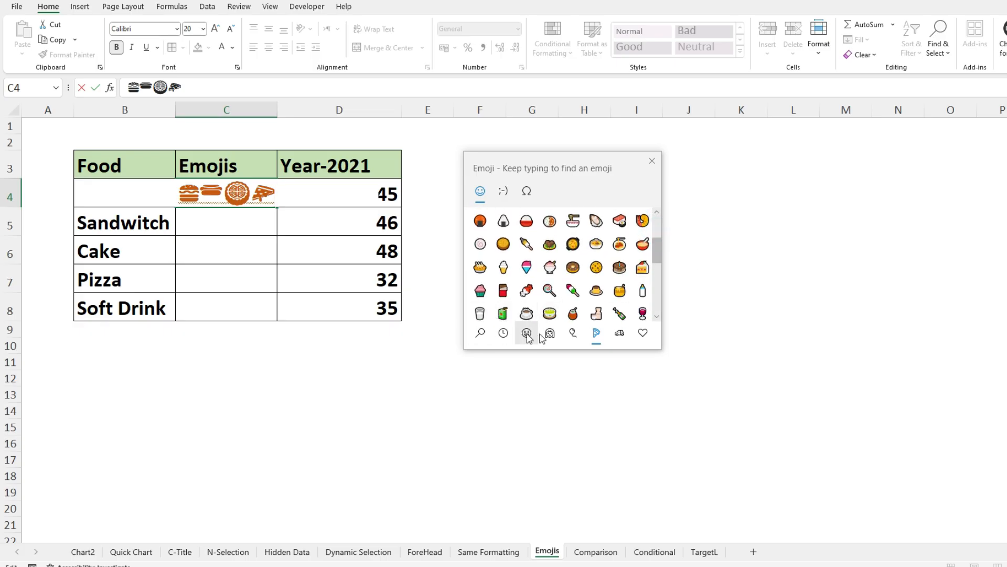
{"action": "left_click", "coordinate": [482, 313]}
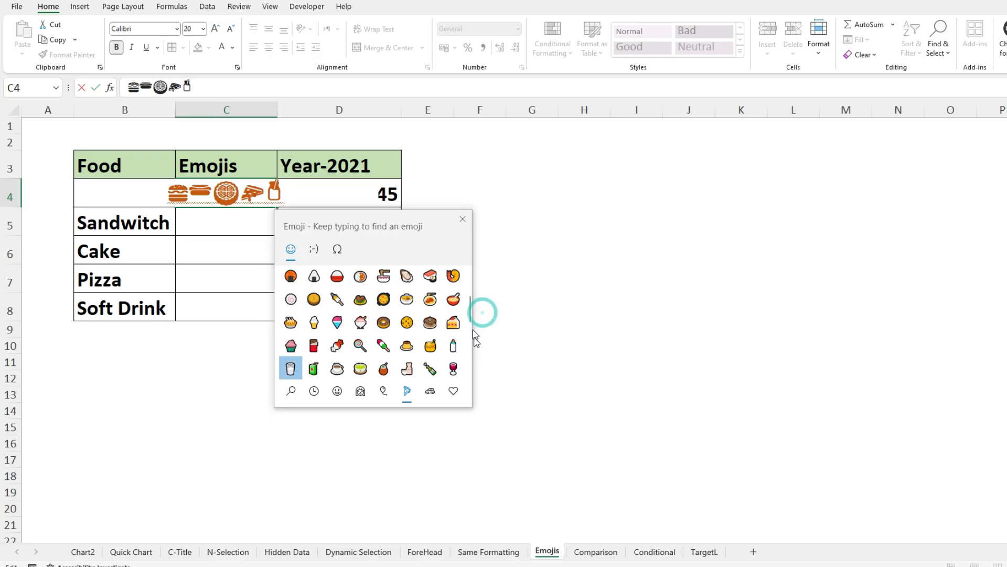
{"action": "left_click", "coordinate": [461, 218]}
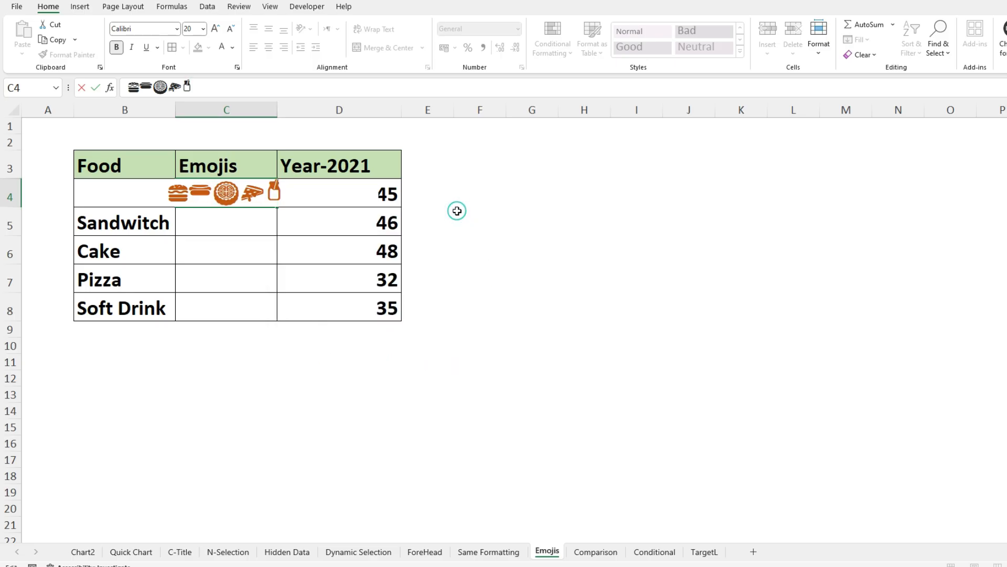
{"action": "left_click", "coordinate": [266, 254]}
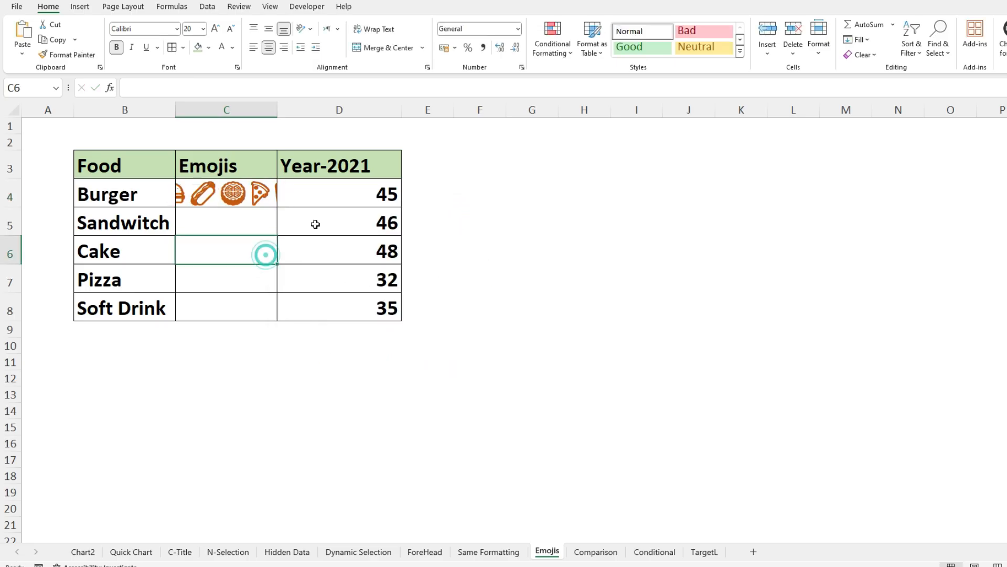
- Autofit column C to its contents and copy the five emojis from cell C4 into C5:C8
{"action": "double_click", "coordinate": [277, 106]}
{"action": "left_click", "coordinate": [264, 184]}
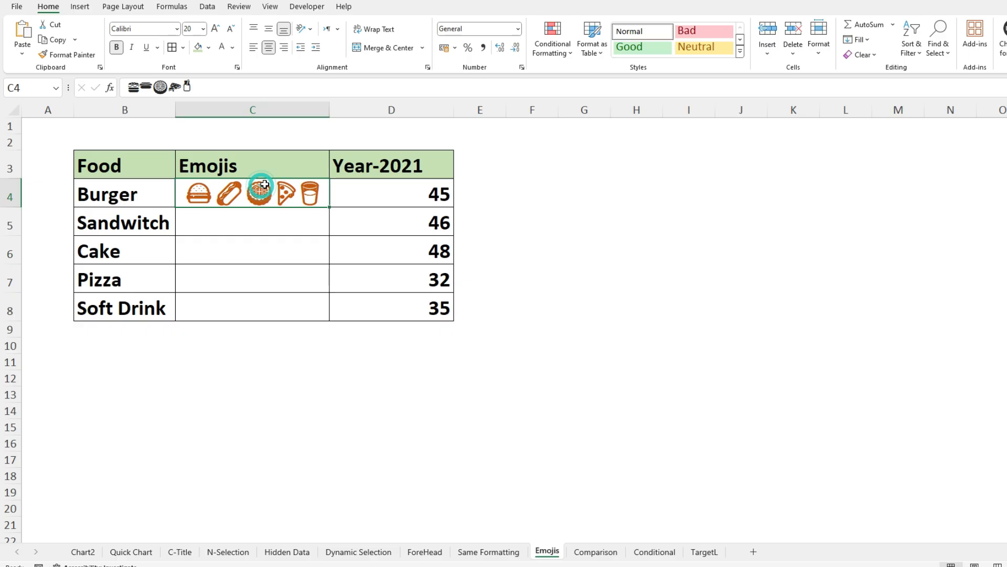
{"action": "key", "text": "ctrl+c"}
{"action": "key", "text": "Down"}
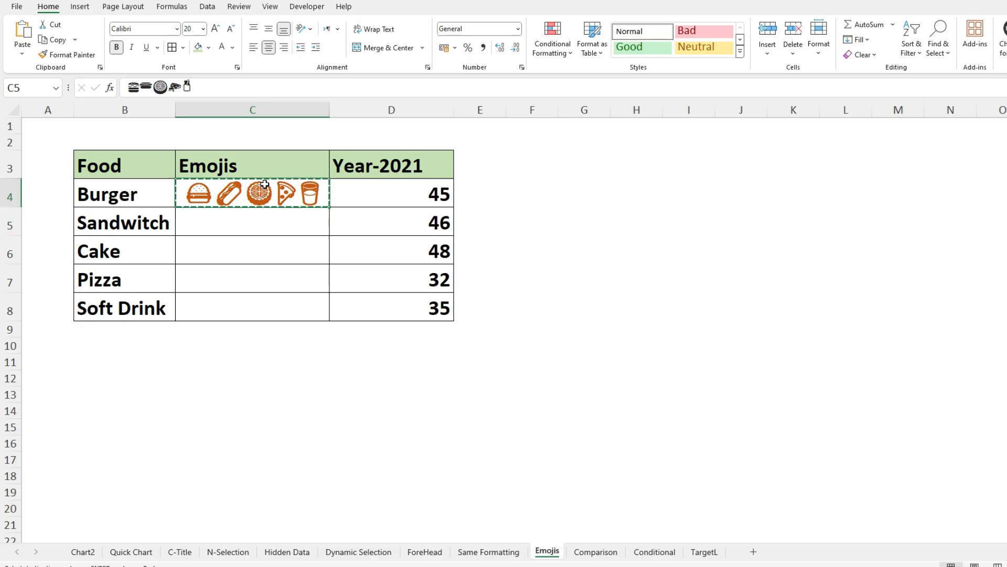
{"action": "left_click_drag", "start_coordinate": [225, 219], "coordinate": [219, 288]}
{"action": "key", "text": "ctrl+v"}
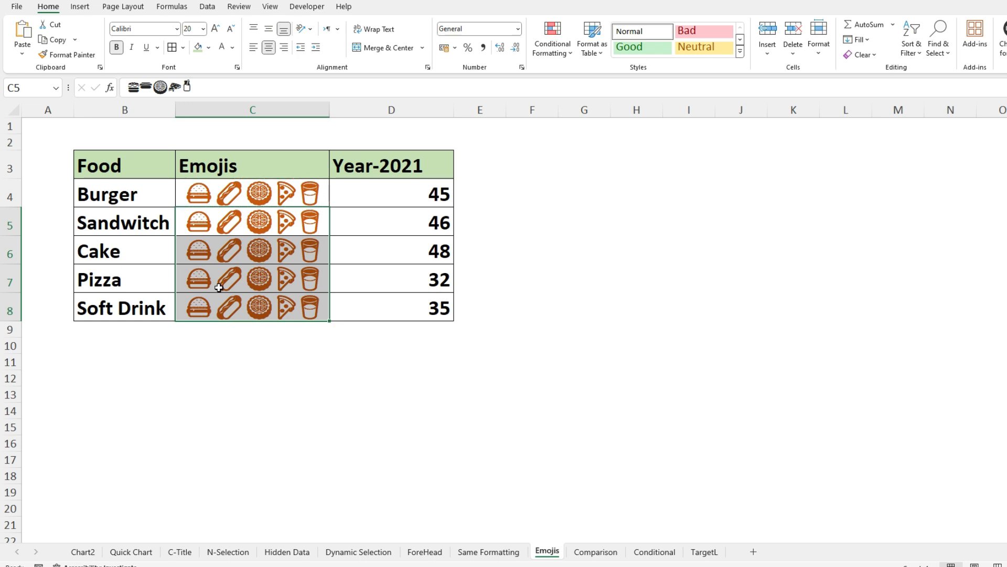
- Delete every emoji except the hamburger from the Burger row's cell C4
{"action": "left_click", "coordinate": [129, 225]}
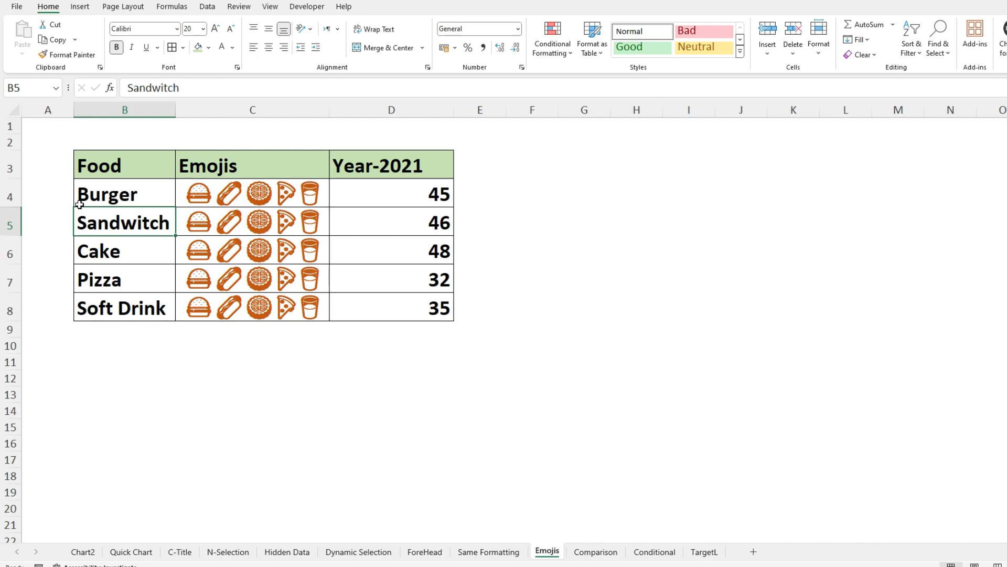
{"action": "double_click", "coordinate": [214, 195]}
{"action": "left_click_drag", "start_coordinate": [214, 196], "coordinate": [357, 198]}
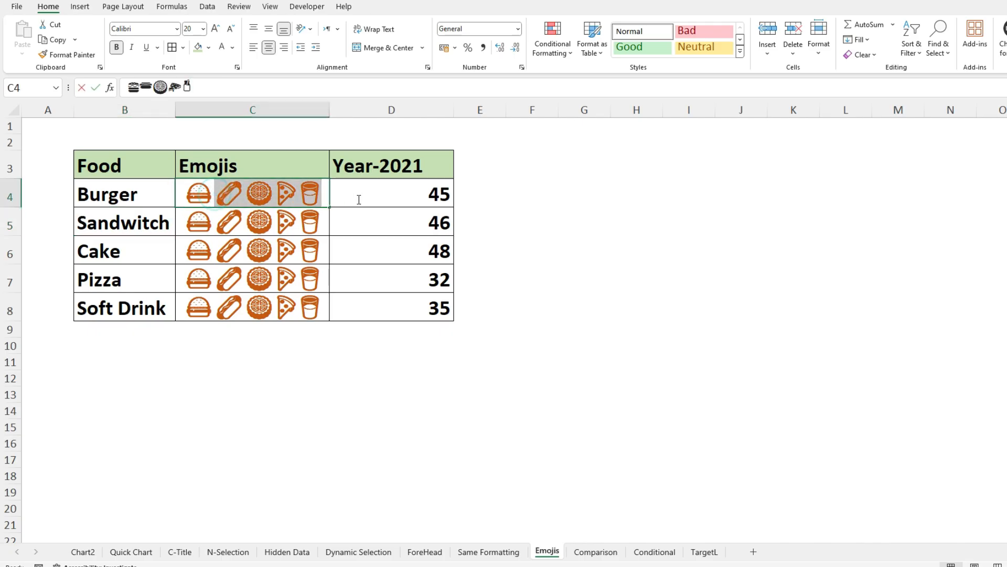
{"action": "key", "text": "Delete"}
{"action": "key", "text": "Return"}
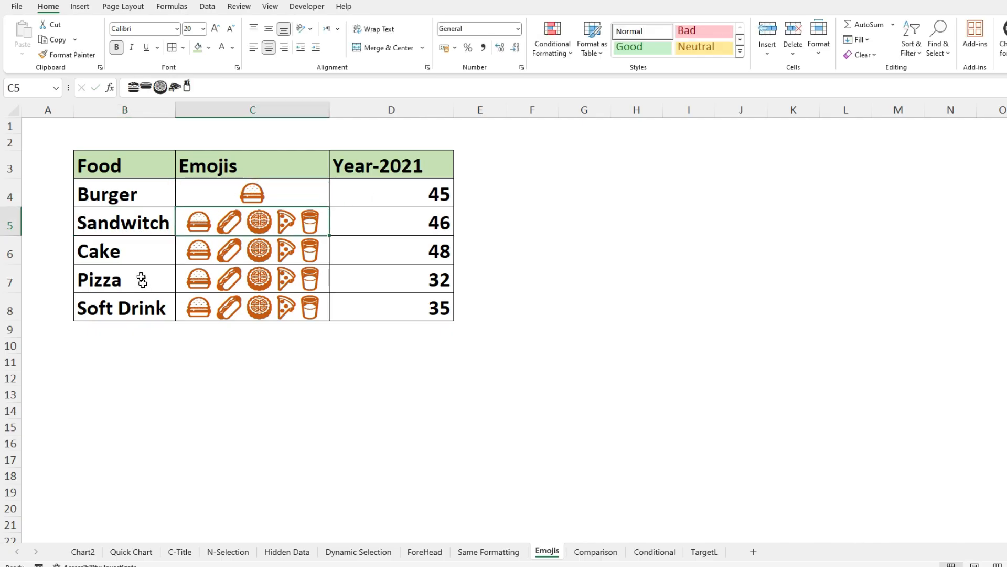
- Remove the emojis around the hot dog in cell C5 so the Sandwitch row keeps only that one
{"action": "double_click", "coordinate": [217, 221]}
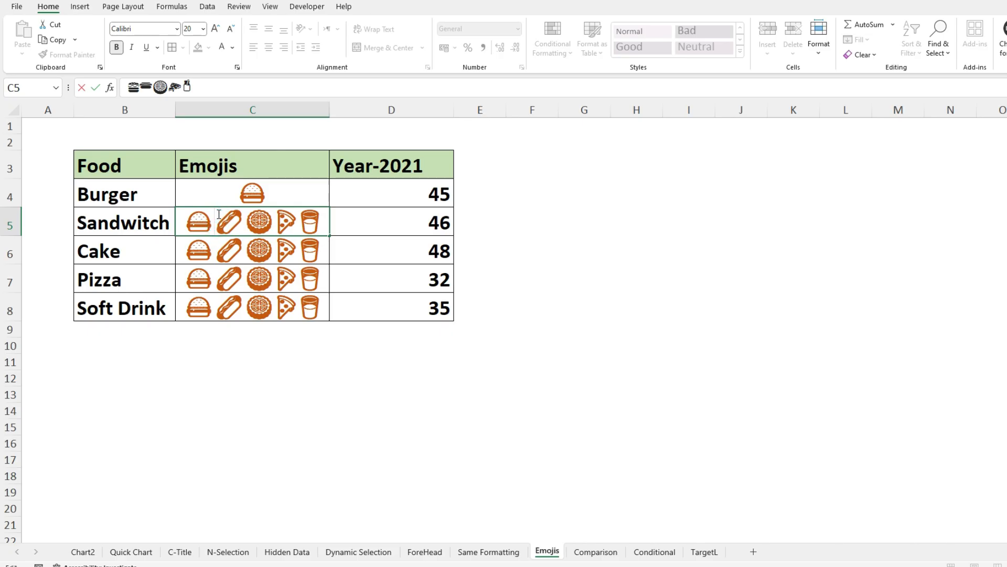
{"action": "key", "text": "BackSpace"}
{"action": "left_click_drag", "start_coordinate": [233, 229], "coordinate": [373, 210]}
{"action": "key", "text": "Delete"}
{"action": "key", "text": "Return"}
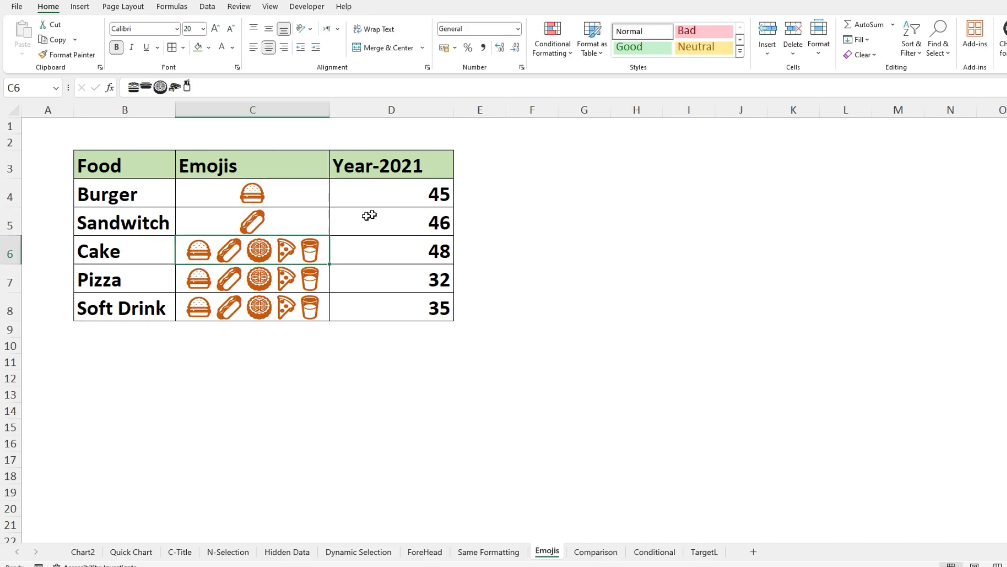
- Reduce cell C6 in the Cake row to just the moon cake emoji
{"action": "double_click", "coordinate": [248, 246]}
{"action": "left_click_drag", "start_coordinate": [247, 246], "coordinate": [185, 248]}
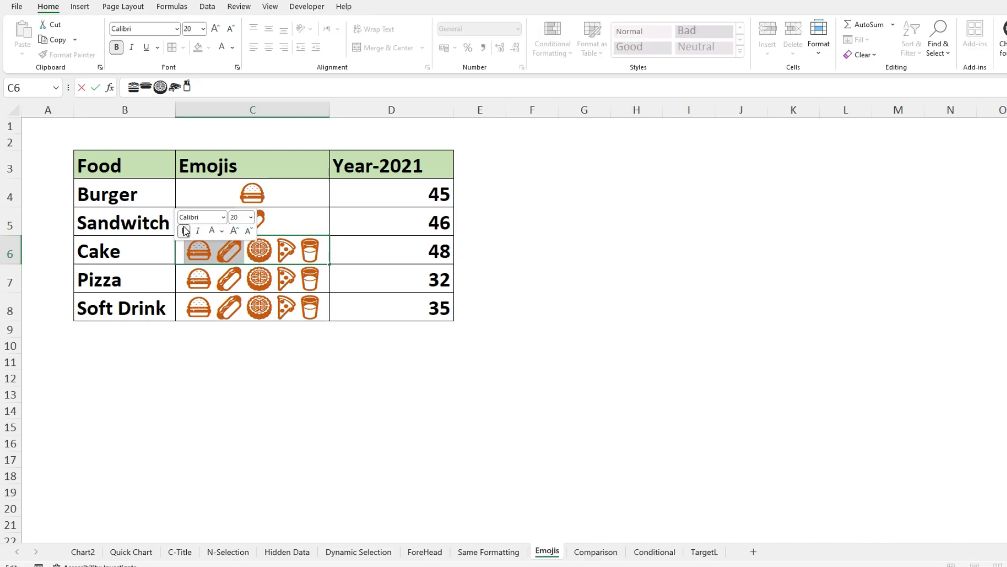
{"action": "key", "text": "Delete"}
{"action": "key", "text": "End"}
{"action": "key", "text": "BackSpace"}
{"action": "key", "text": "BackSpace"}
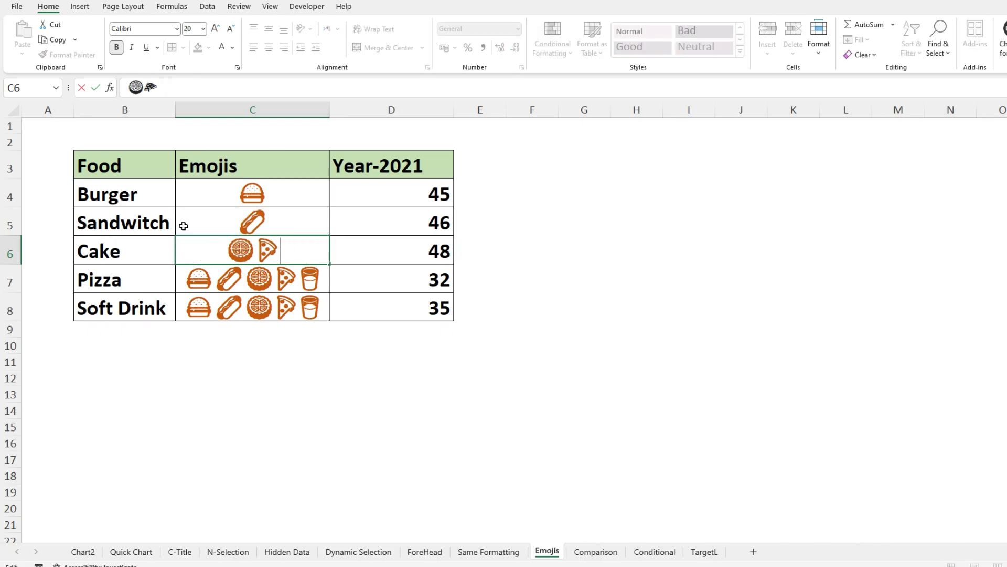
{"action": "key", "text": "Return"}
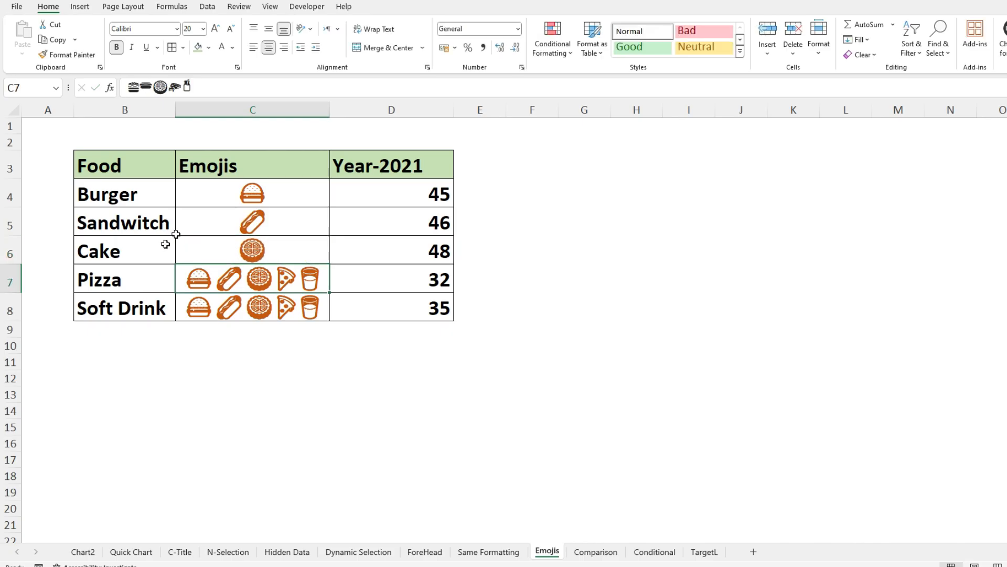
- Strip cell C7 in the Pizza row down to the pizza slice emoji alone
{"action": "double_click", "coordinate": [275, 276]}
{"action": "left_click_drag", "start_coordinate": [275, 276], "coordinate": [117, 254]}
{"action": "key", "text": "Delete"}
{"action": "key", "text": "Return"}
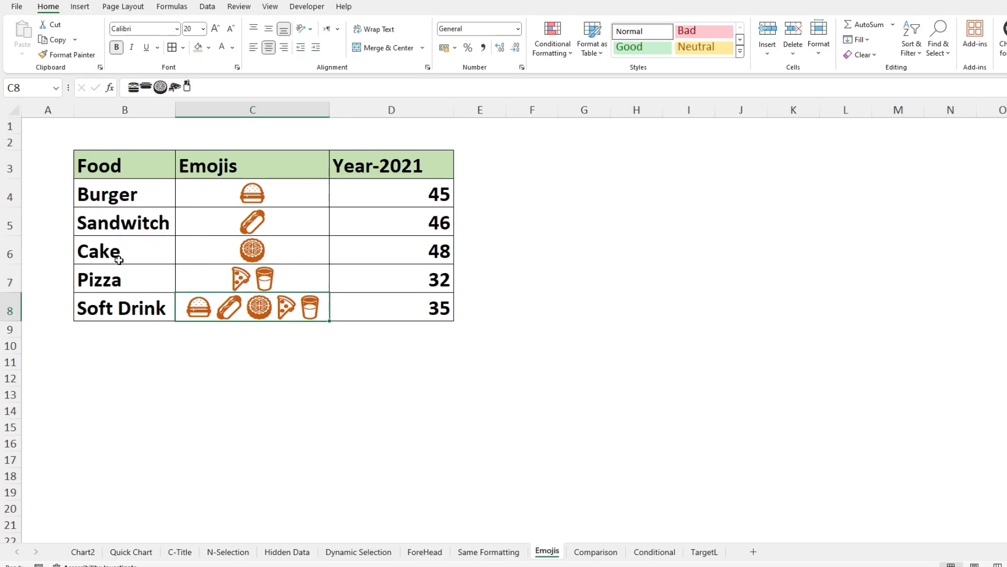
{"action": "left_click", "coordinate": [296, 274]}
{"action": "double_click", "coordinate": [298, 268]}
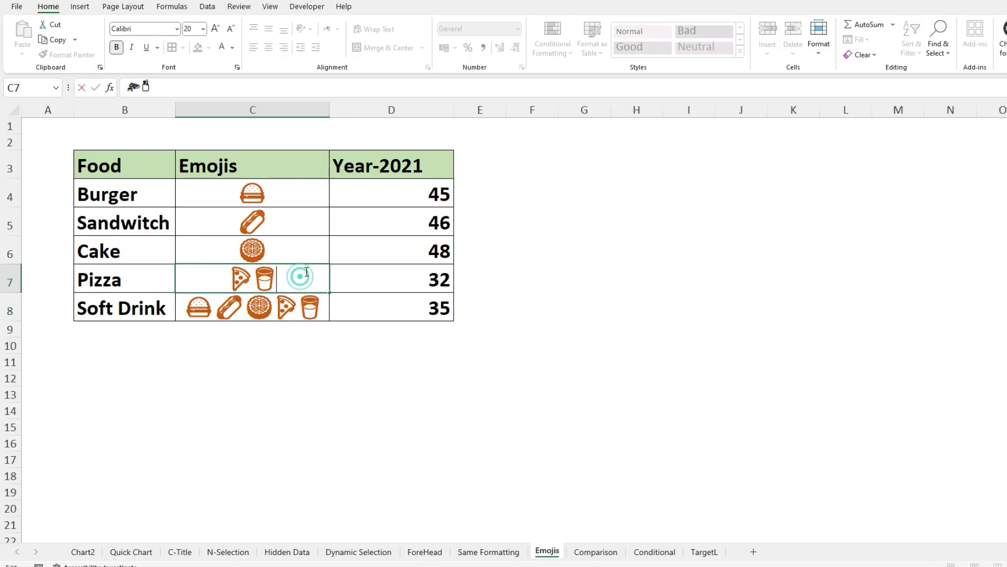
{"action": "key", "text": "BackSpace"}
{"action": "key", "text": "Return"}
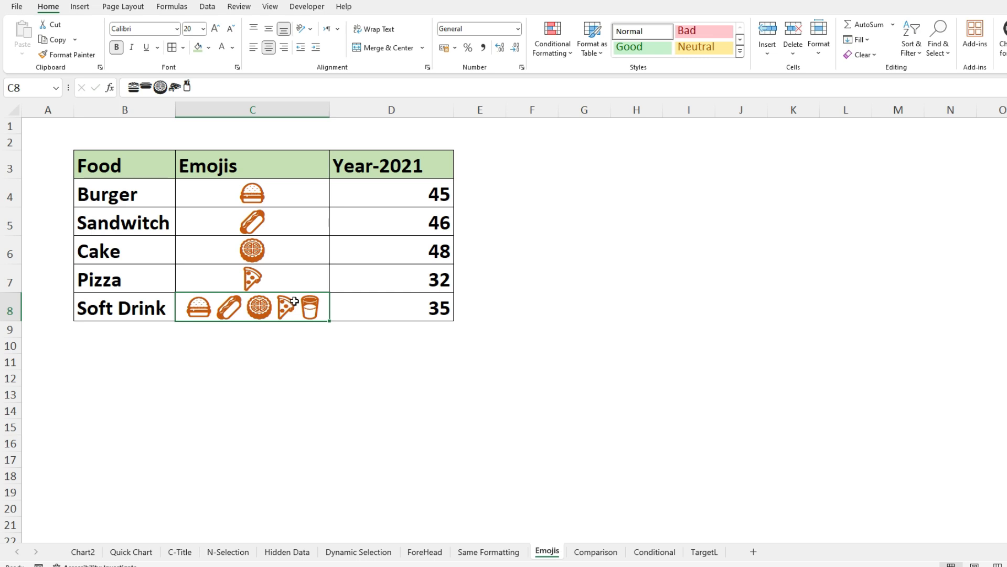
- Leave only the glass emoji in cell C8 for Soft Drink, and narrow column C to fit the single emojis
{"action": "key", "text": "BackSpace"}
{"action": "key", "text": "BackSpace"}
{"action": "key", "text": "BackSpace"}
{"action": "key", "text": "BackSpace"}
{"action": "key", "text": "Return"}
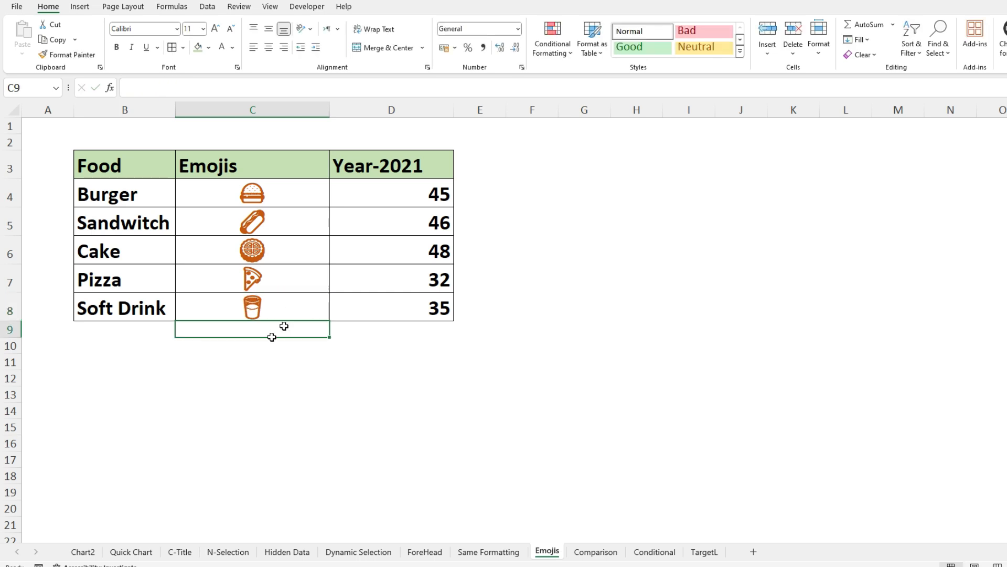
{"action": "left_click_drag", "start_coordinate": [330, 110], "coordinate": [264, 110]}
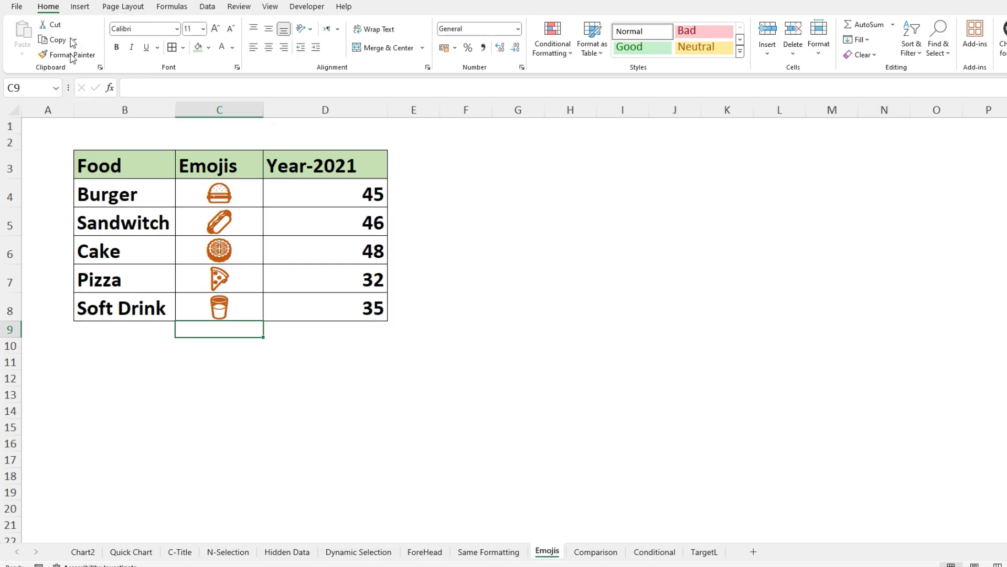
- Insert a doughnut chart from the Food and Year-2021 columns (B3:B8 and D3:D8) and move it beside the table
{"action": "left_click_drag", "start_coordinate": [84, 163], "coordinate": [105, 310]}
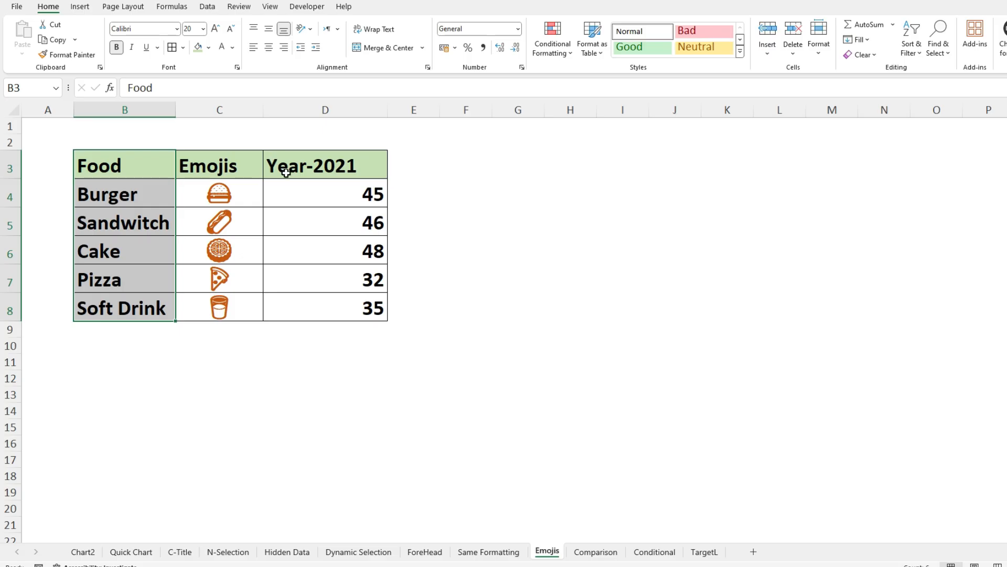
{"action": "left_click_drag", "start_coordinate": [288, 172], "coordinate": [325, 307]}
{"action": "left_click", "coordinate": [80, 6]}
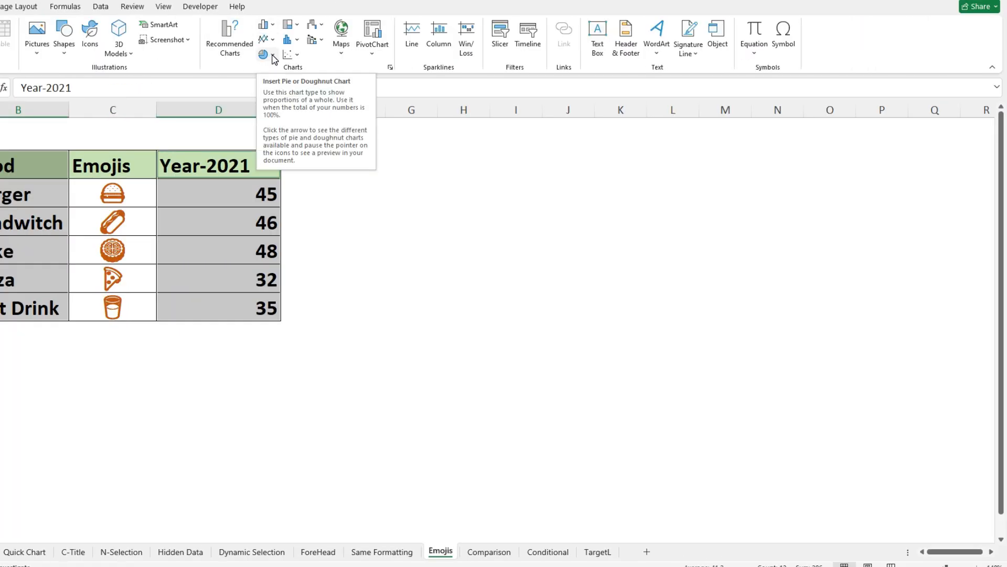
{"action": "left_click", "coordinate": [270, 55]}
{"action": "left_click", "coordinate": [283, 204]}
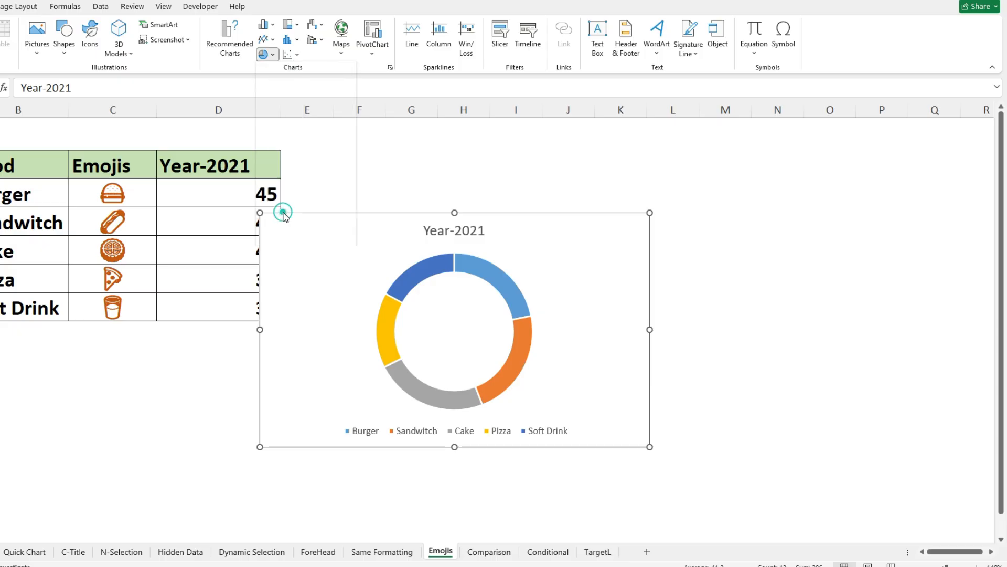
{"action": "left_click_drag", "start_coordinate": [384, 216], "coordinate": [430, 136]}
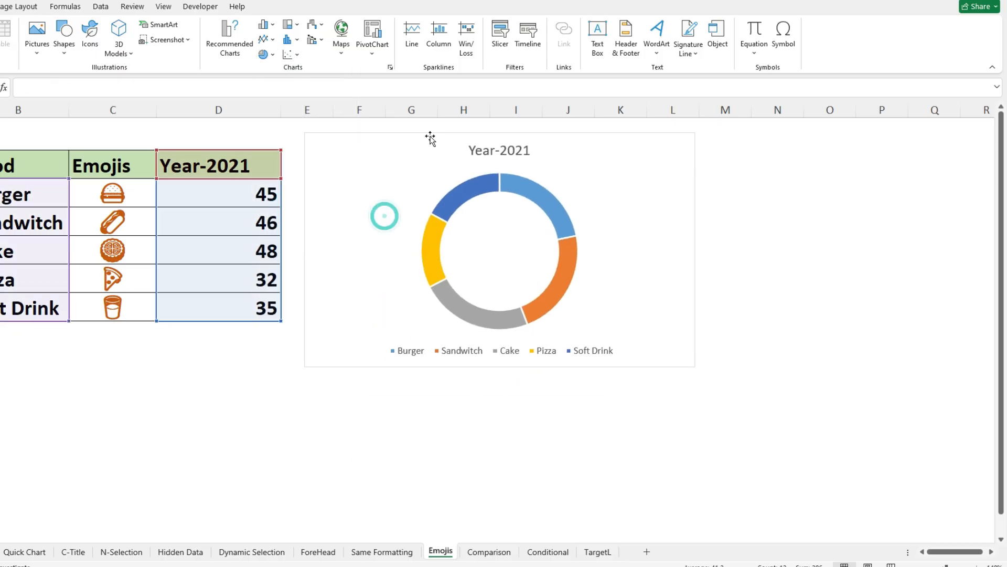
- Delete the title and the legend from the doughnut chart
{"action": "left_click", "coordinate": [489, 154]}
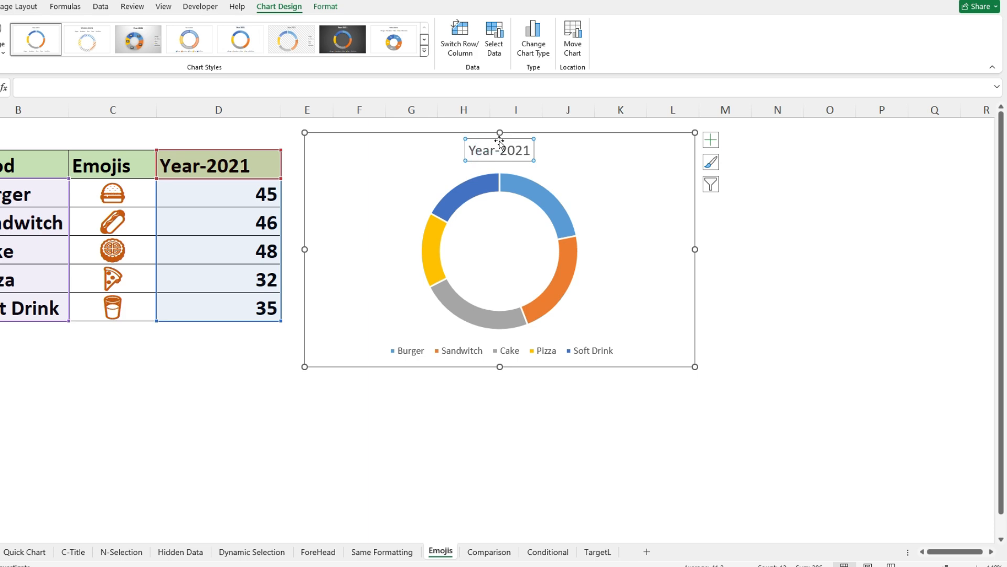
{"action": "key", "text": "Delete"}
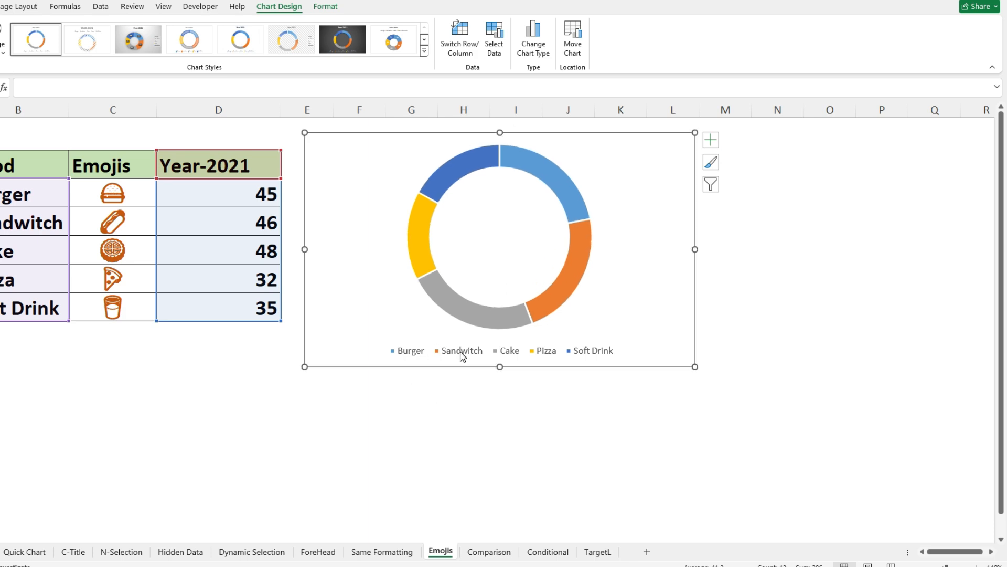
{"action": "left_click", "coordinate": [499, 356]}
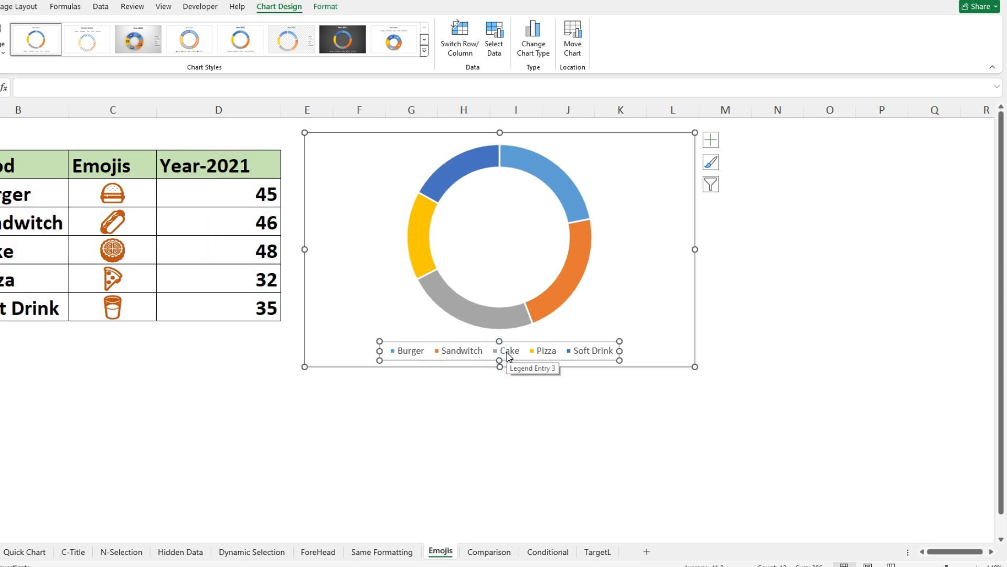
{"action": "key", "text": "Delete"}
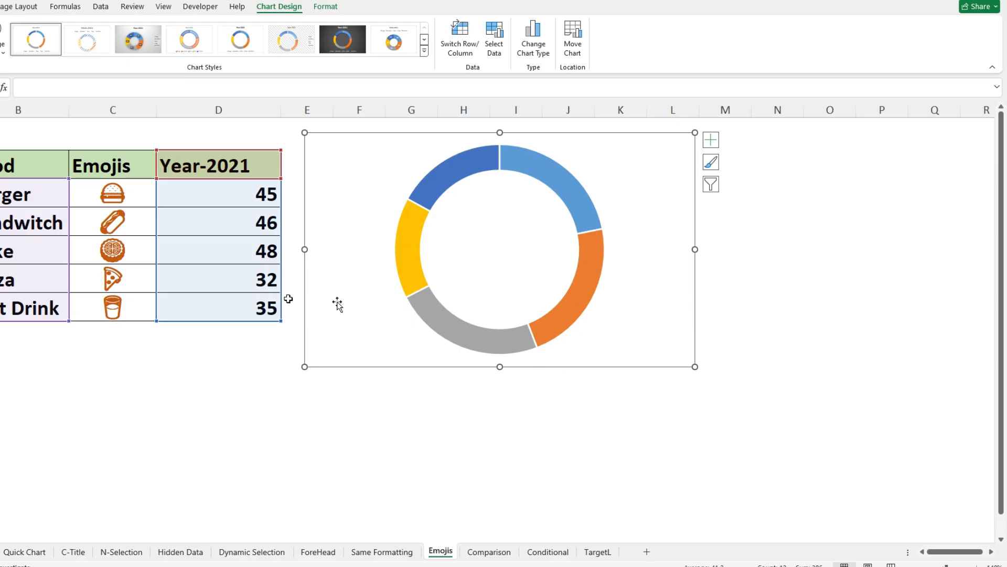
- Copy the Year-2021 column (D3:D8) and paste it into the doughnut chart as a second ring
{"action": "left_click", "coordinate": [226, 165]}
{"action": "left_click_drag", "start_coordinate": [226, 165], "coordinate": [212, 301]}
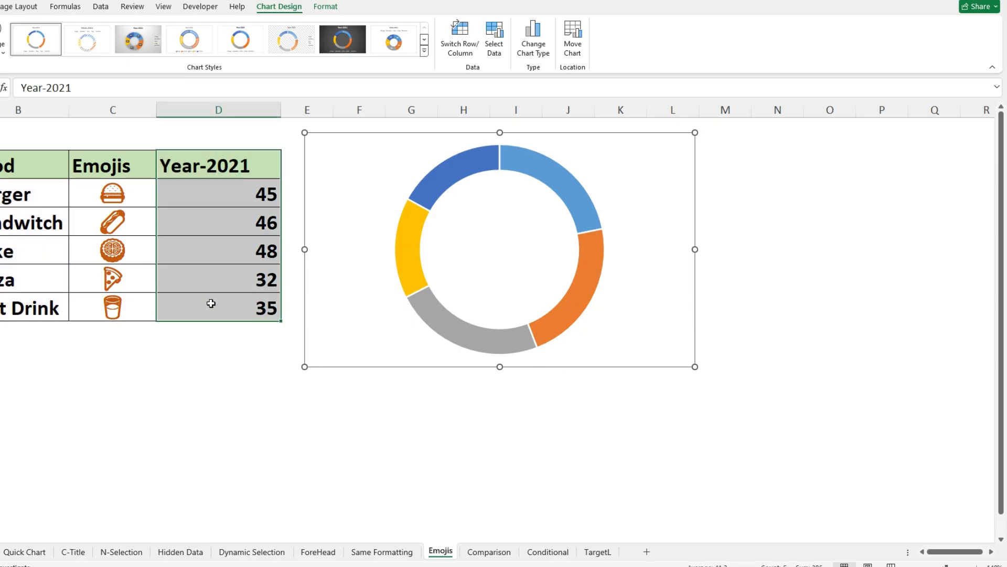
{"action": "key", "text": "ctrl+c"}
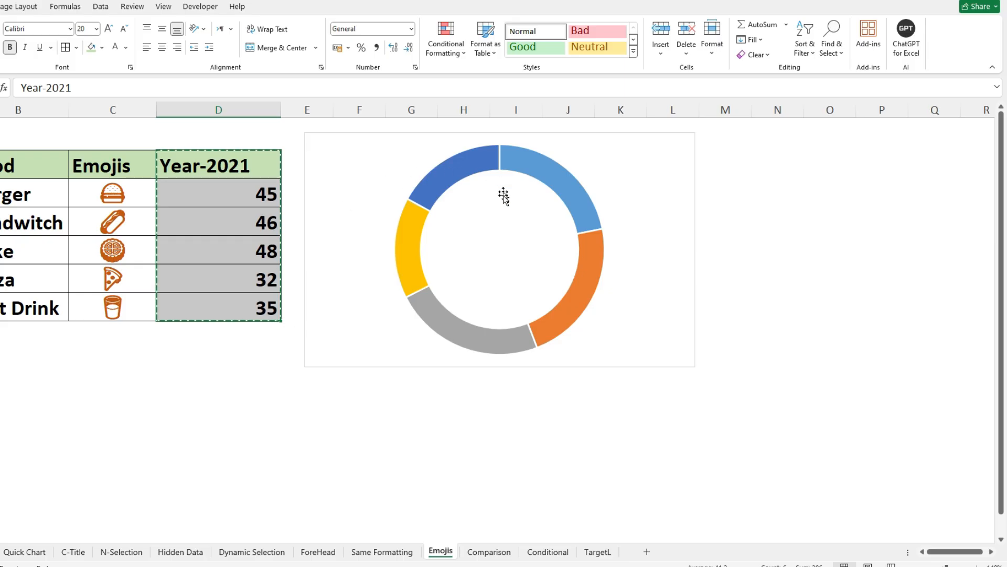
{"action": "left_click", "coordinate": [459, 221]}
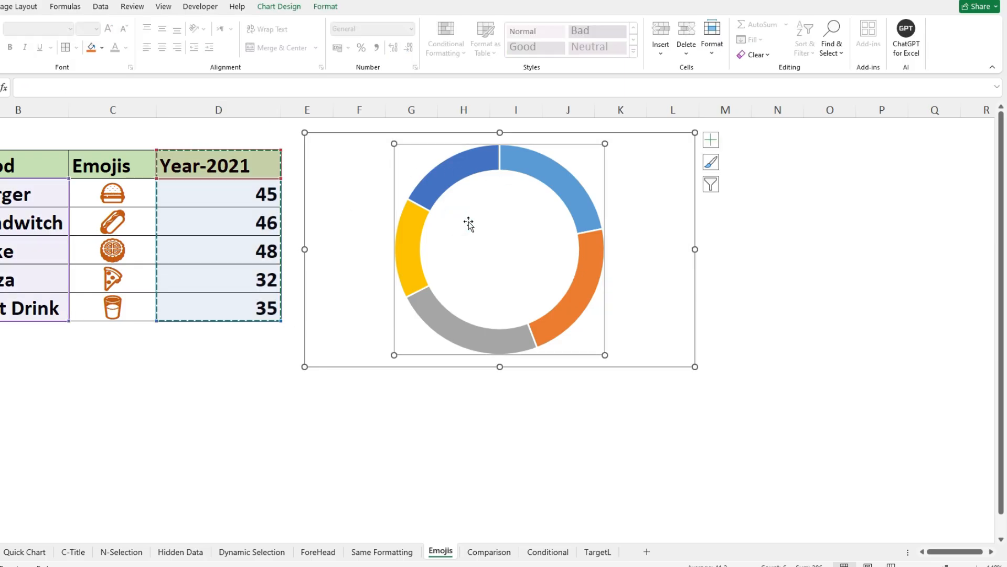
{"action": "key", "text": "ctrl+v"}
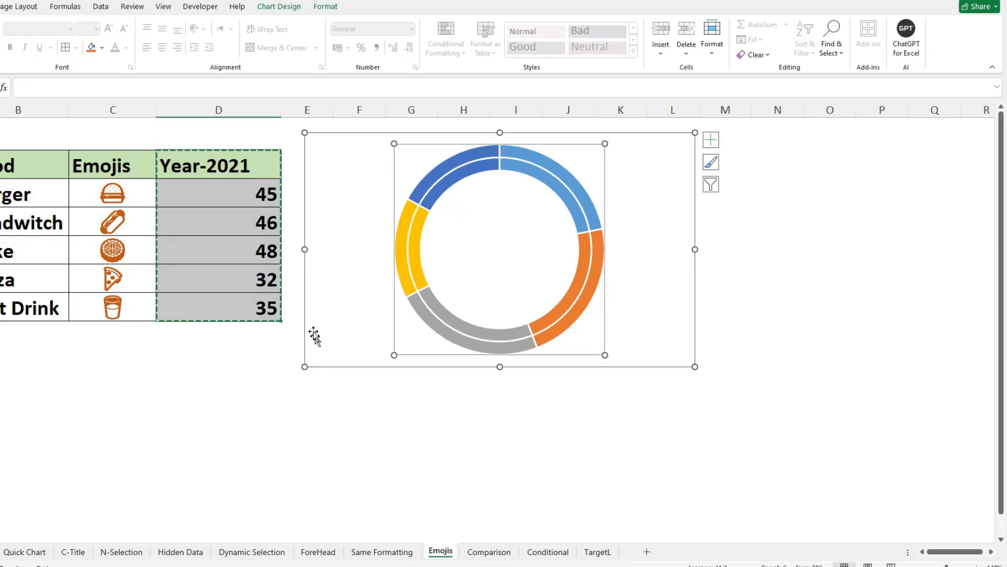
{"action": "key", "text": "Escape"}
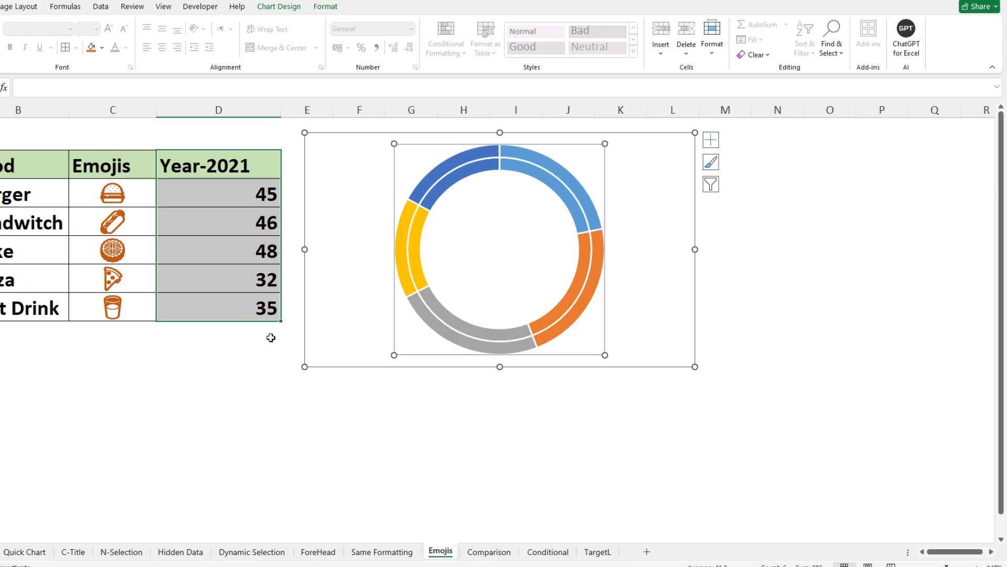
- Set the doughnut hole size to 42% for the two-ring chart
{"action": "left_click", "coordinate": [536, 327]}
{"action": "right_click", "coordinate": [550, 323]}
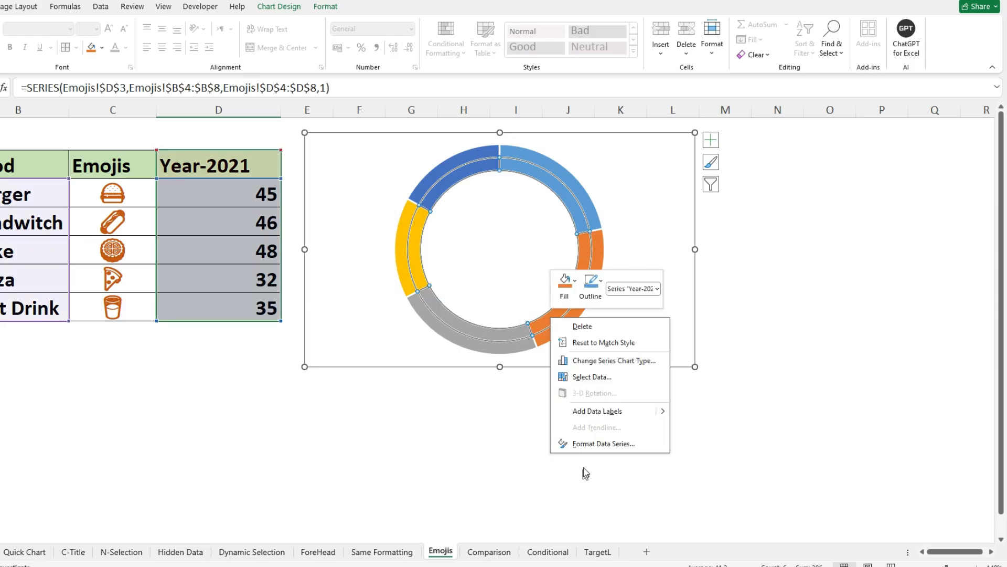
{"action": "left_click", "coordinate": [604, 444]}
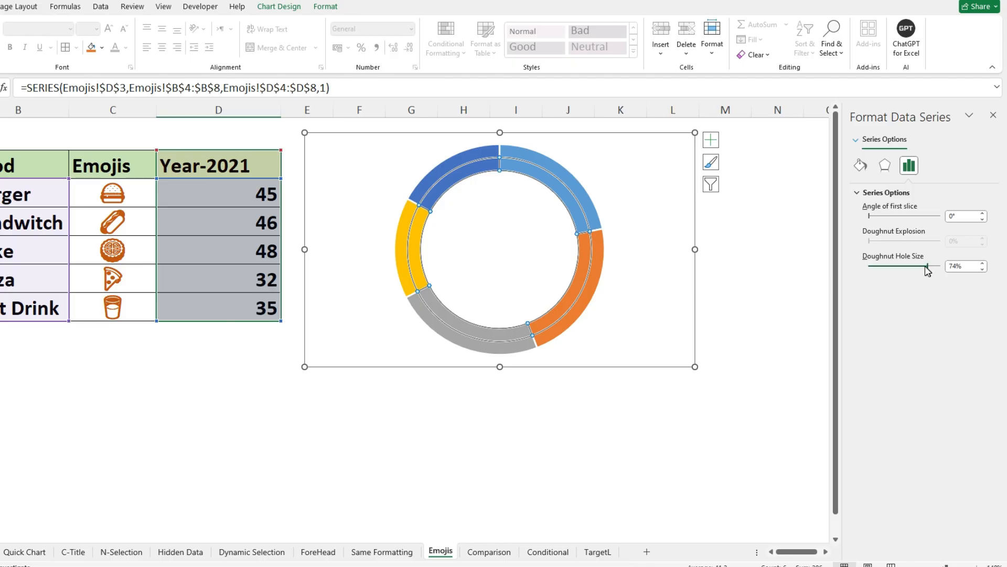
{"action": "left_click_drag", "start_coordinate": [927, 266], "coordinate": [902, 266]}
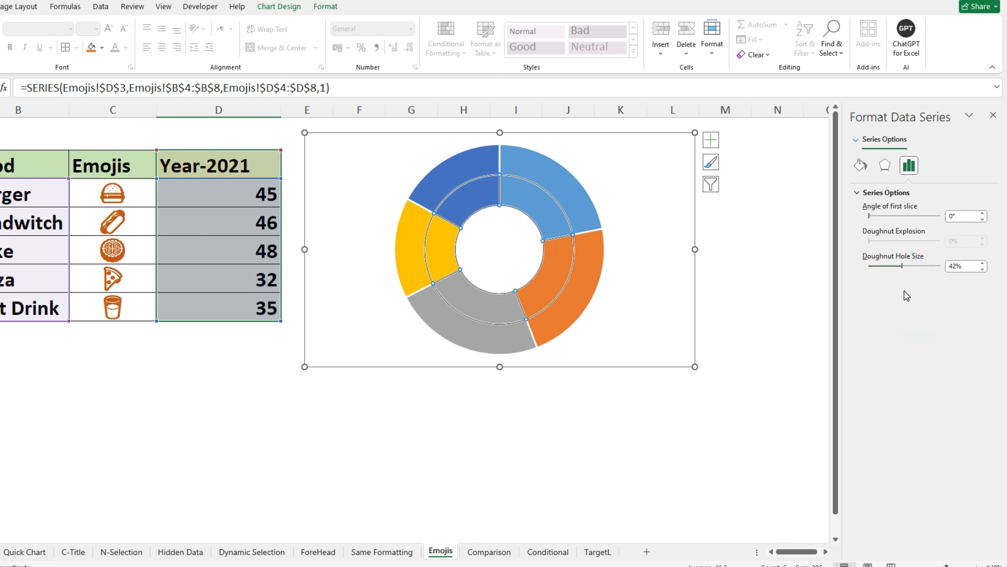
{"action": "left_click", "coordinate": [755, 245]}
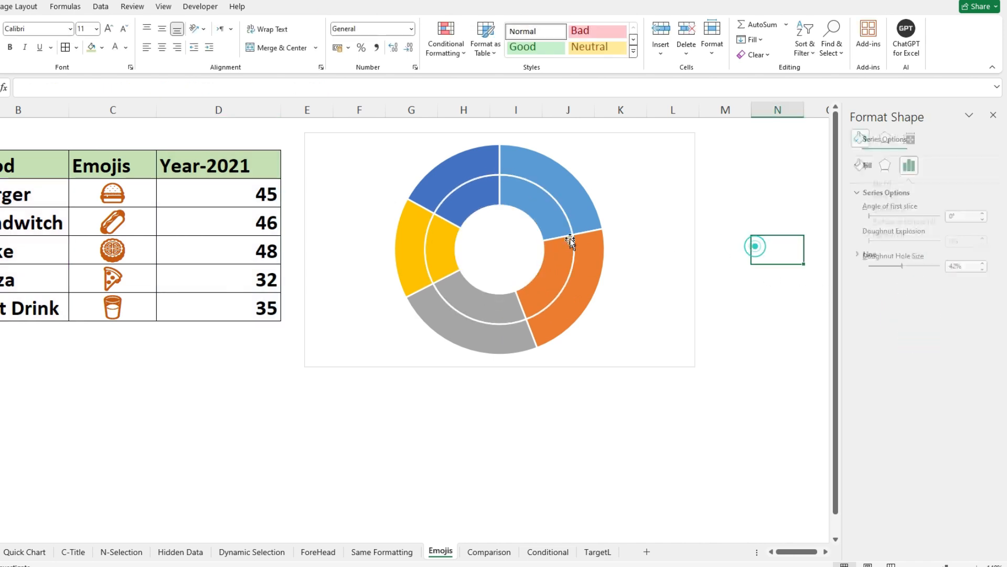
- Add data labels to both the outer and the inner ring of the doughnut chart
{"action": "right_click", "coordinate": [579, 297]}
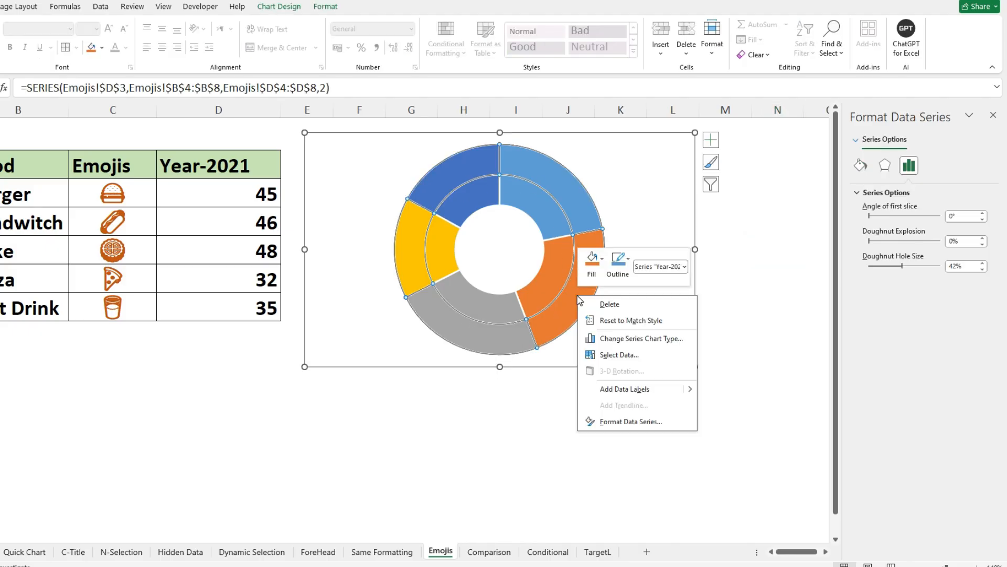
{"action": "left_click", "coordinate": [630, 389]}
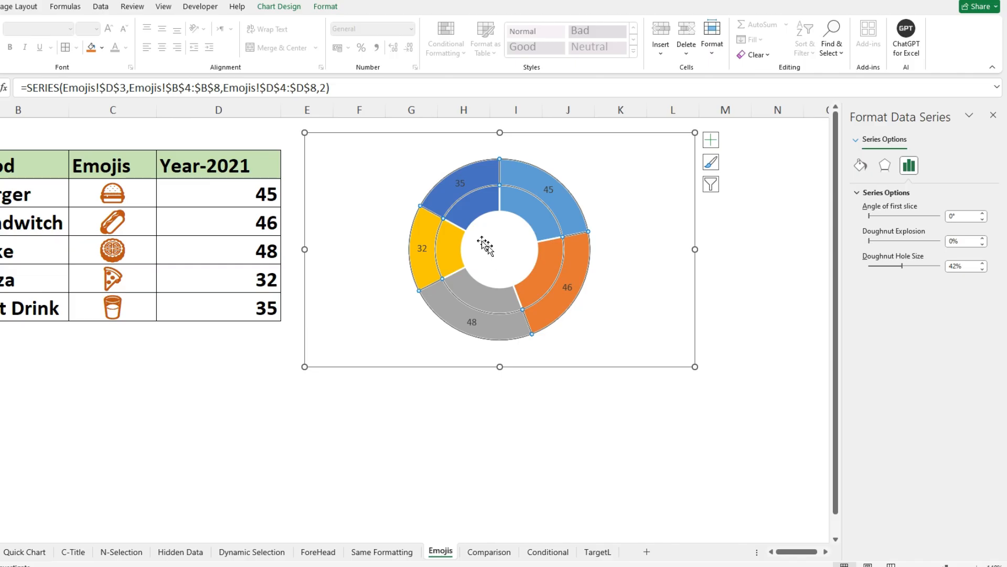
{"action": "right_click", "coordinate": [472, 215]}
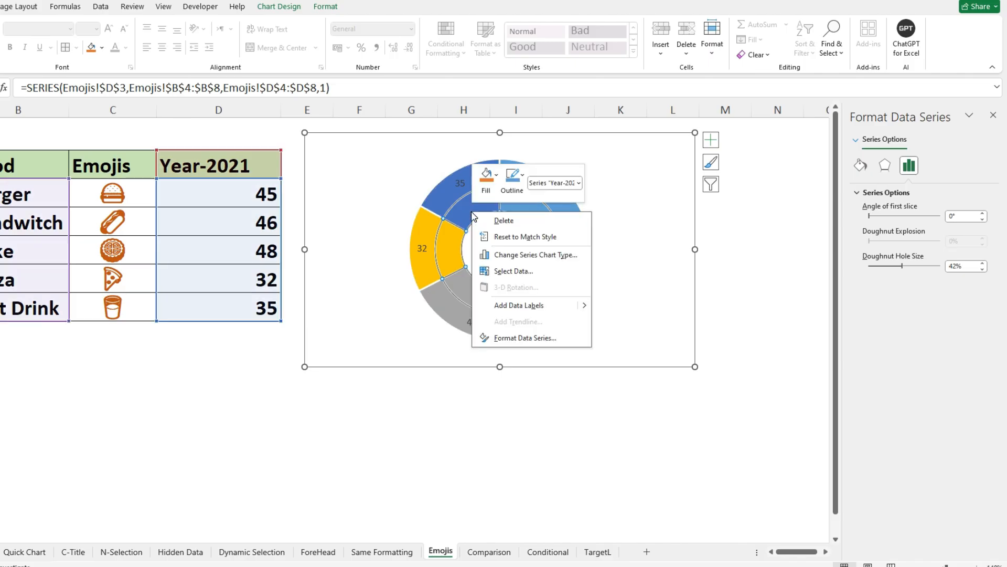
{"action": "left_click", "coordinate": [518, 306]}
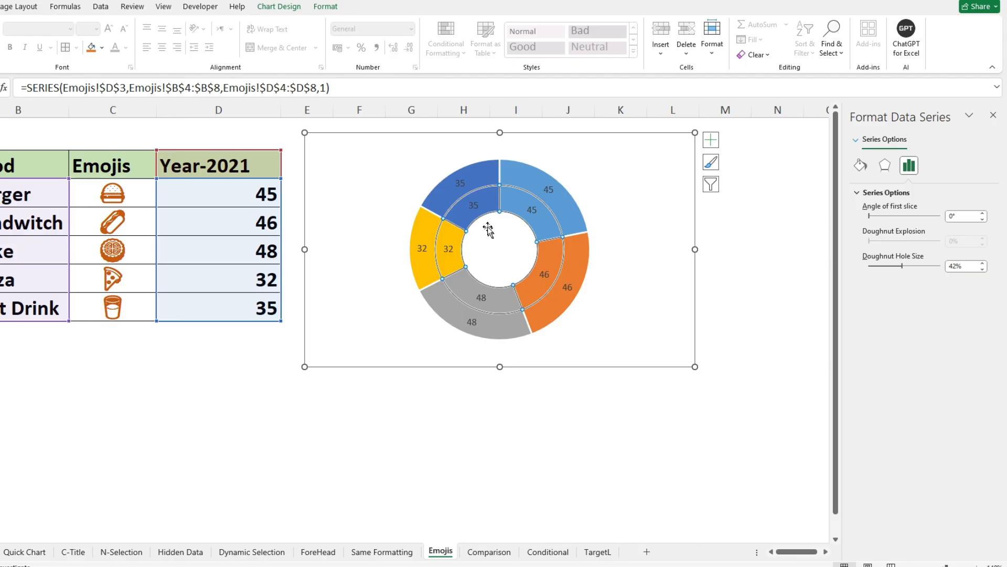
- Replace the values in the inner ring's data labels with the emojis from cells C4:C8
{"action": "left_click", "coordinate": [474, 207]}
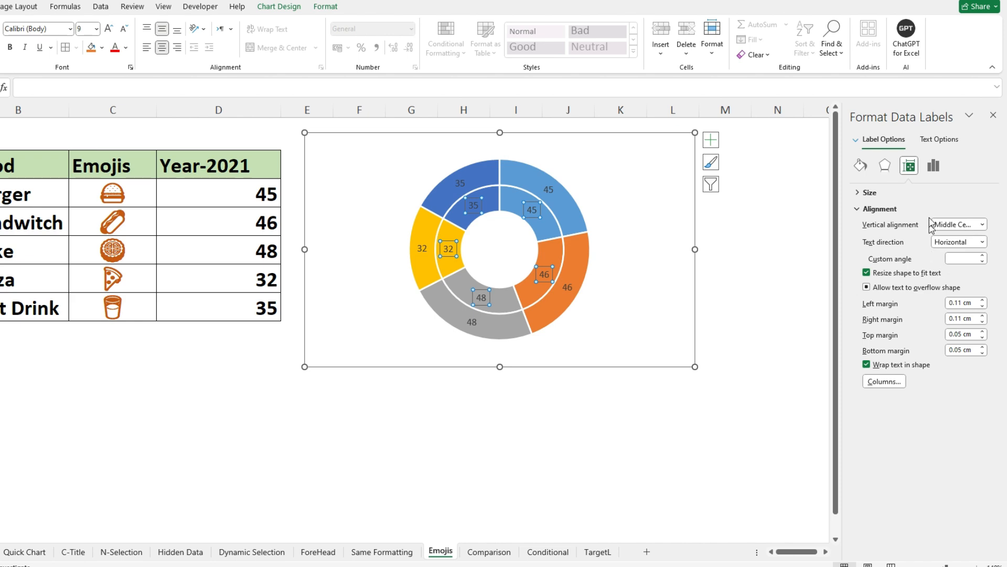
{"action": "left_click", "coordinate": [934, 168]}
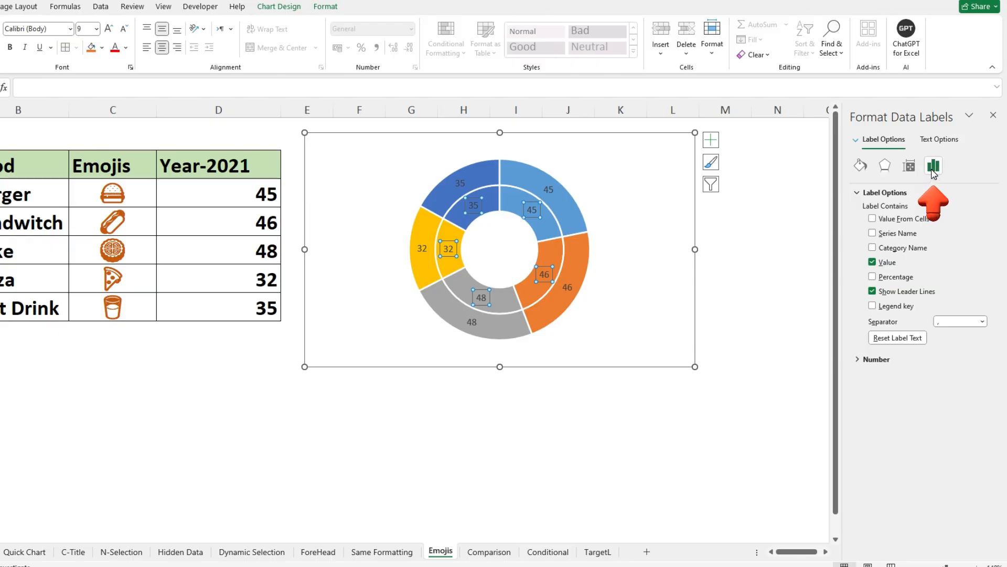
{"action": "left_click", "coordinate": [872, 262]}
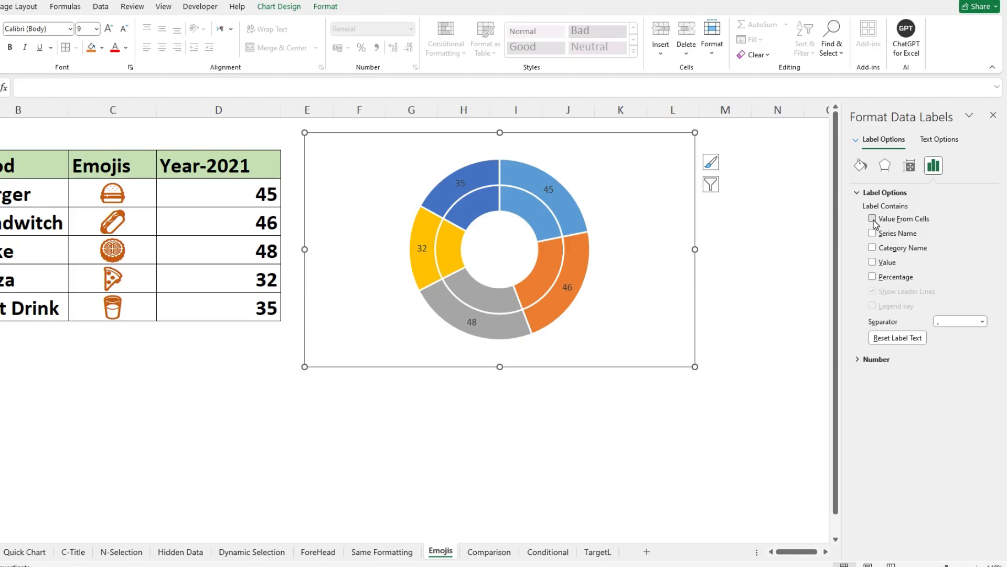
{"action": "left_click", "coordinate": [872, 219]}
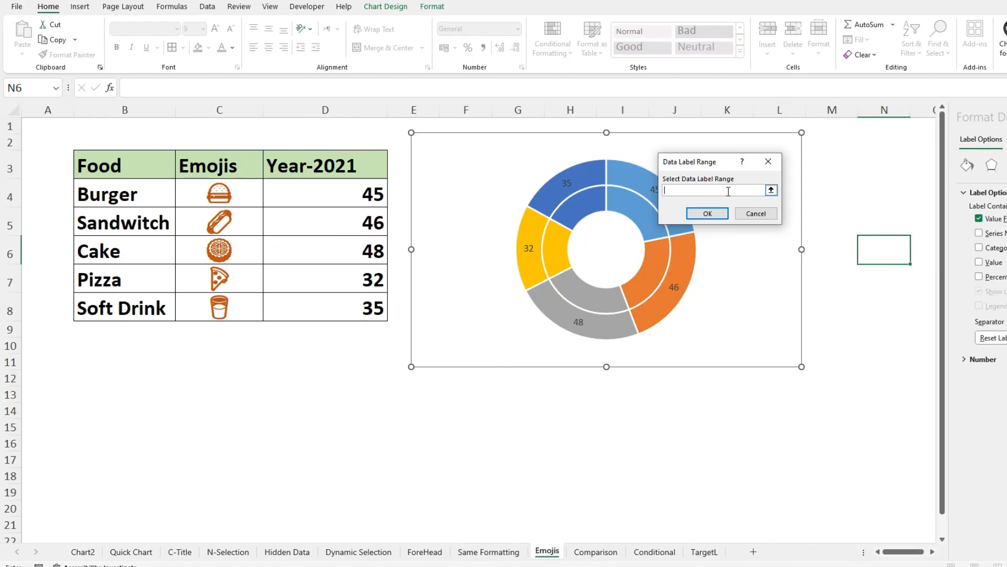
{"action": "left_click_drag", "start_coordinate": [203, 194], "coordinate": [201, 305]}
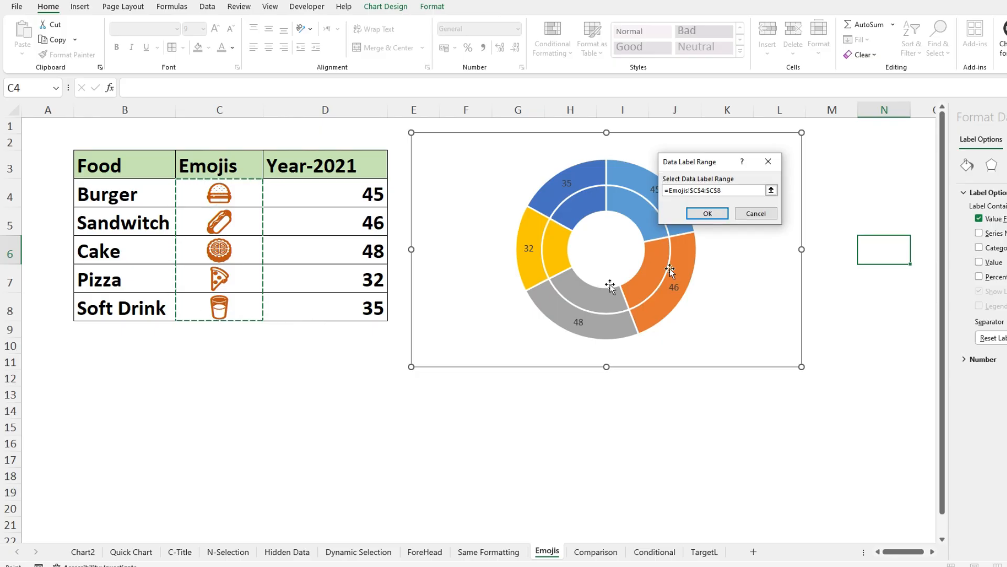
{"action": "left_click", "coordinate": [703, 209]}
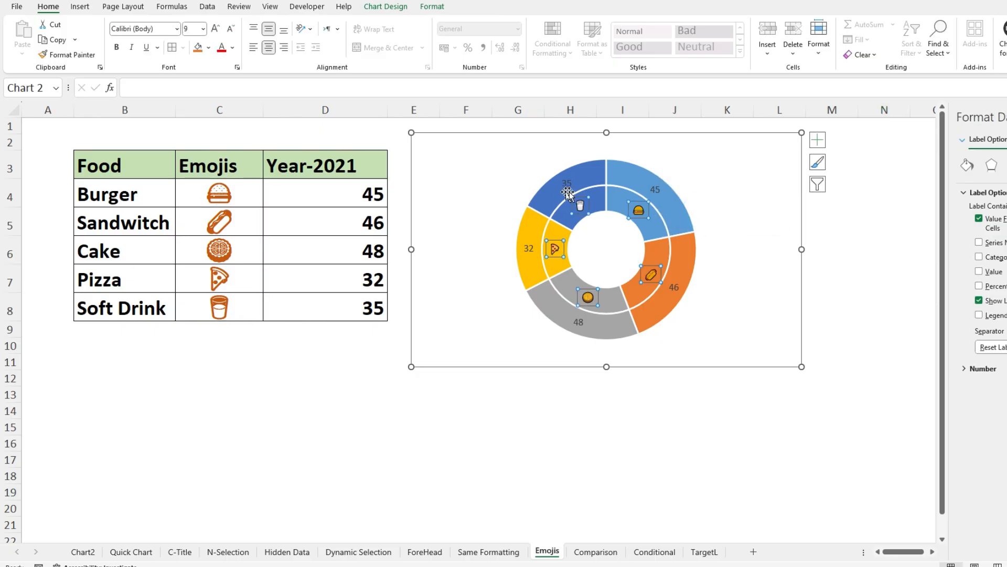
- Enlarge the inner ring's emoji labels to 18 pt and make them bold
{"action": "left_click", "coordinate": [556, 410]}
{"action": "left_click", "coordinate": [589, 300]}
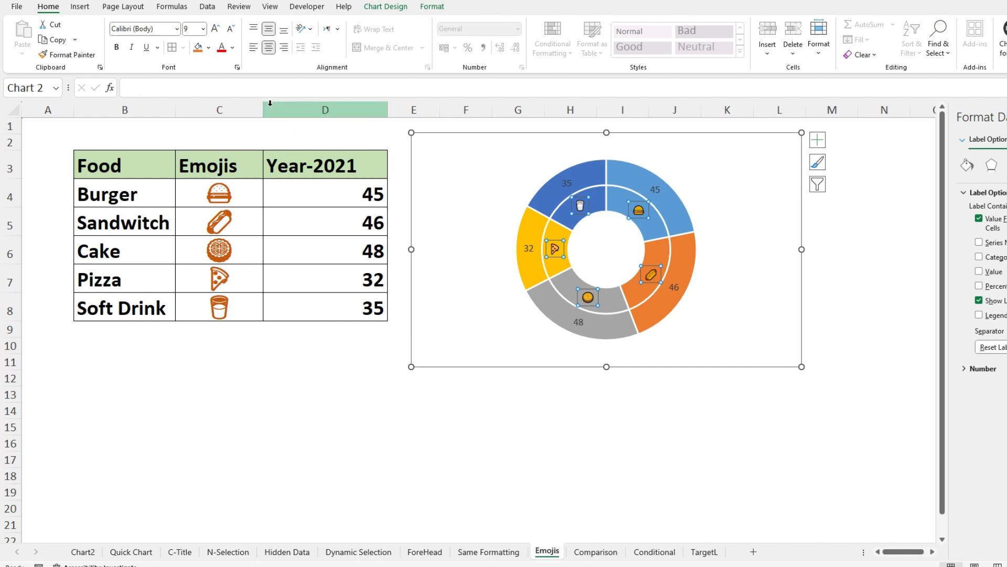
{"action": "left_click", "coordinate": [215, 29]}
{"action": "left_click", "coordinate": [215, 28]}
{"action": "left_click", "coordinate": [215, 29]}
{"action": "left_click", "coordinate": [215, 29]}
{"action": "left_click", "coordinate": [215, 29]}
{"action": "left_click", "coordinate": [215, 29]}
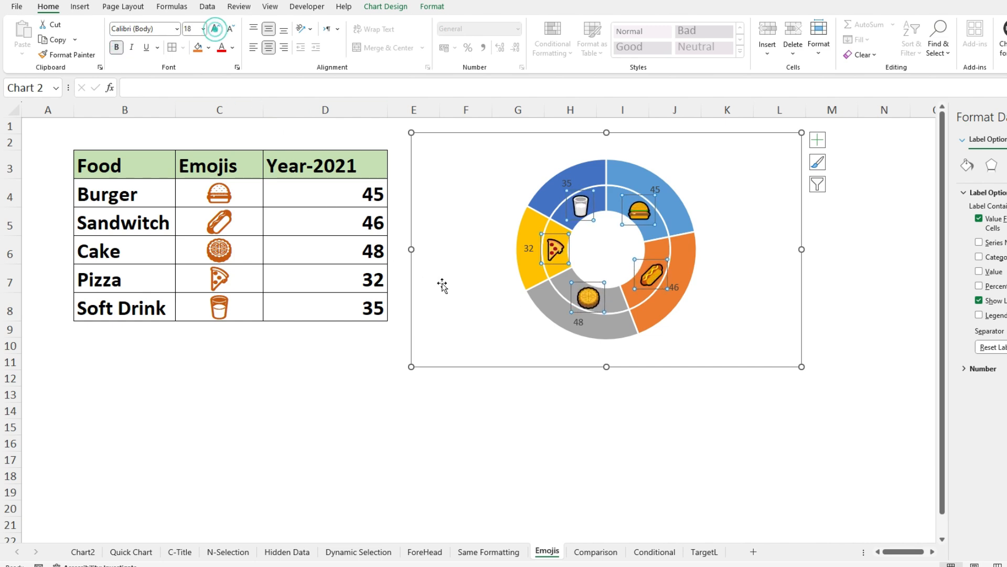
- Make the outer ring's value labels bold and enlarge them to 18 pt
{"action": "left_click", "coordinate": [529, 249]}
{"action": "left_click", "coordinate": [116, 48]}
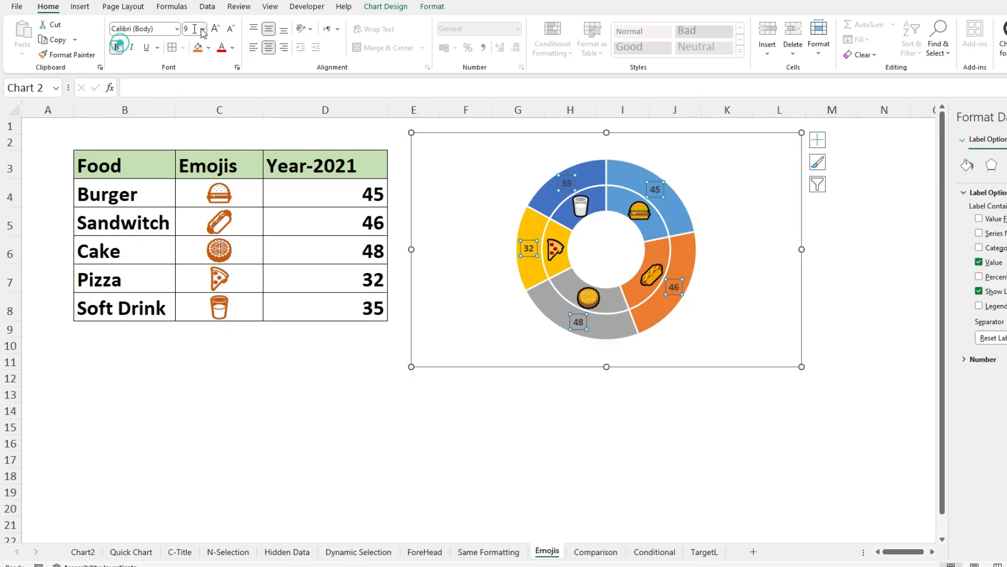
{"action": "left_click", "coordinate": [215, 29]}
{"action": "left_click", "coordinate": [215, 29]}
{"action": "left_click", "coordinate": [215, 28]}
{"action": "left_click", "coordinate": [215, 29]}
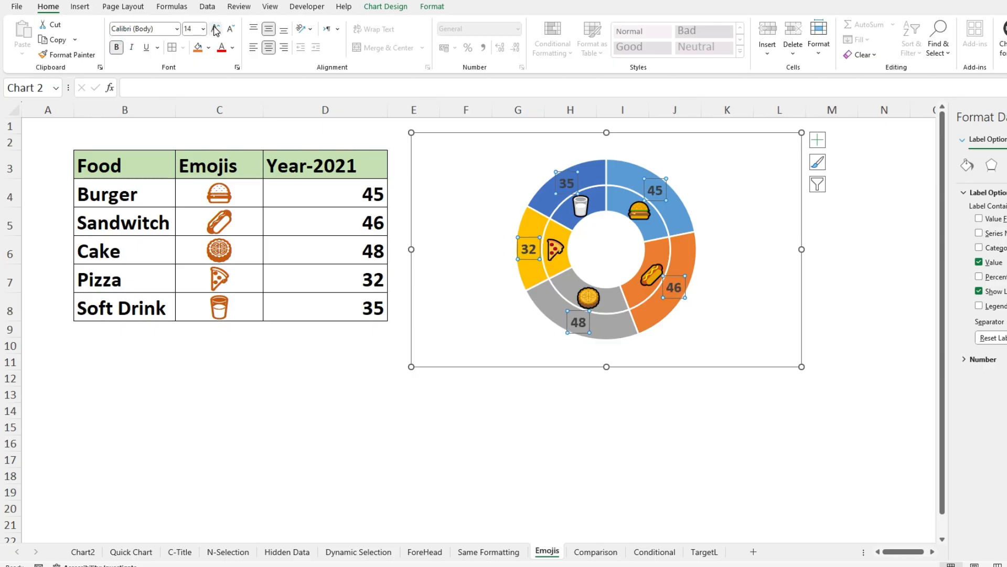
{"action": "left_click", "coordinate": [393, 475]}
{"action": "left_click", "coordinate": [437, 330]}
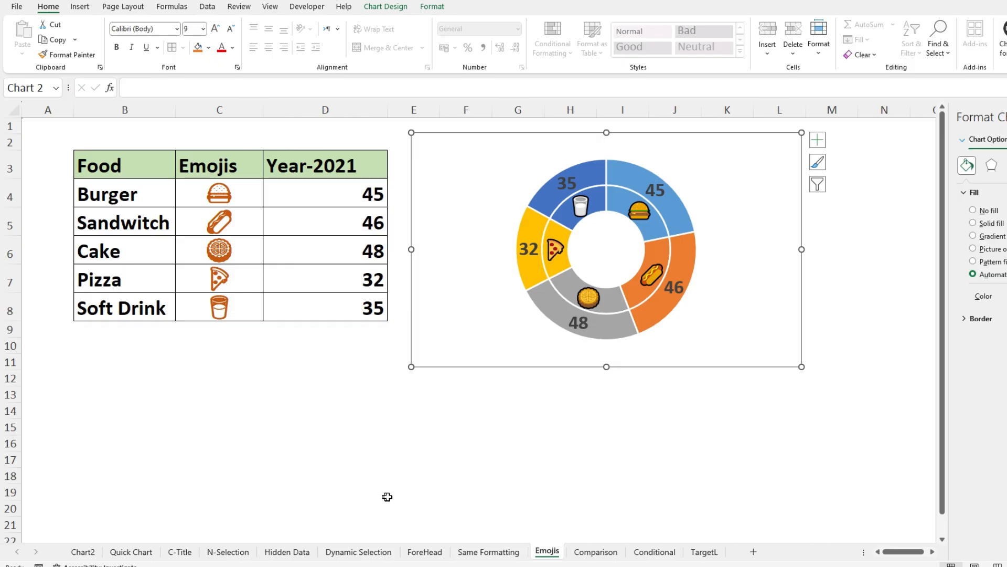
- Delete the existing Year-2021 and Year-2022 column chart from the Comparison sheet
{"action": "left_click", "coordinate": [584, 555]}
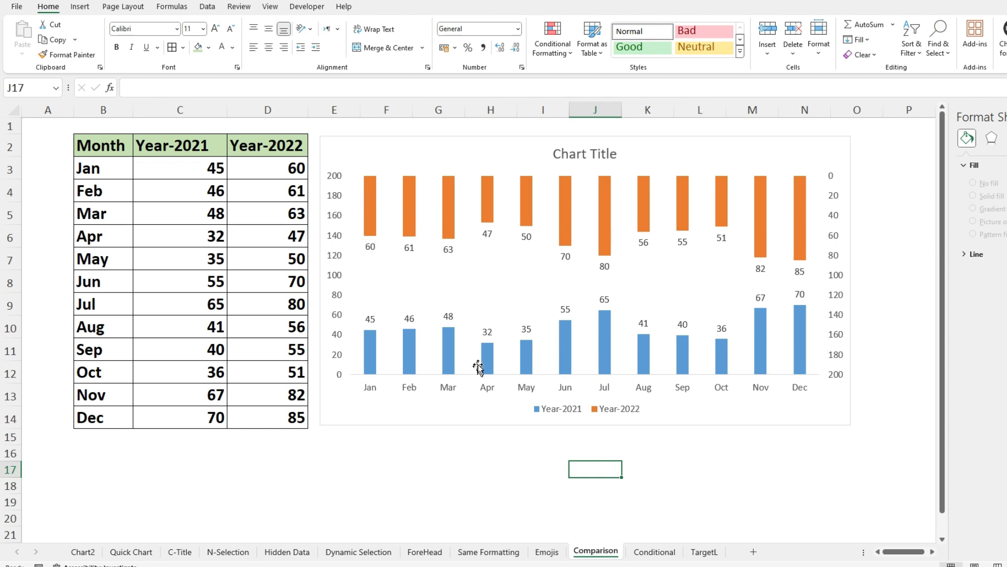
{"action": "left_click", "coordinate": [443, 138]}
{"action": "key", "text": "Delete"}
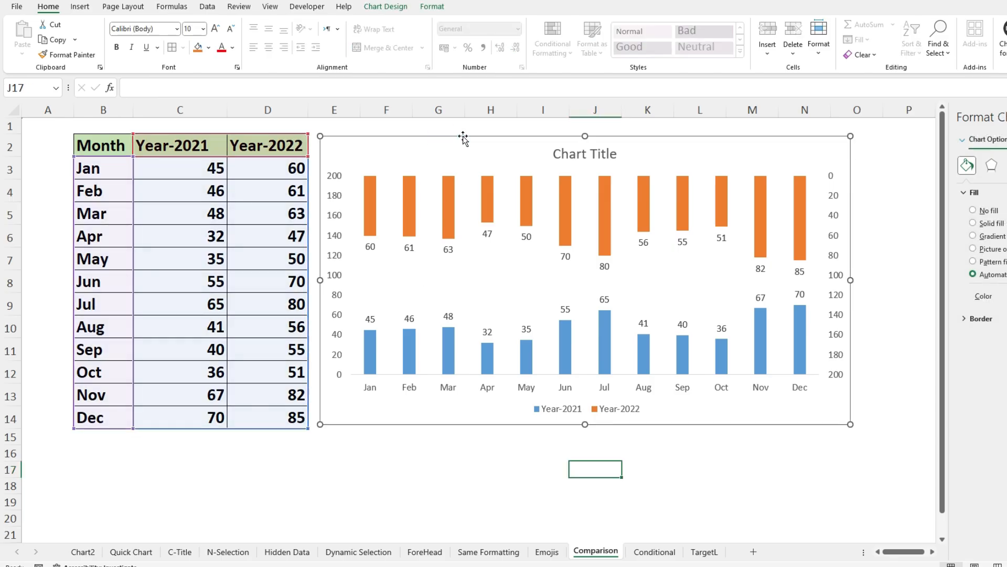
- Insert a 2-D clustered column chart from the month table B2:D14, move it beside the table and enlarge it
{"action": "mouse_move", "coordinate": [123, 151]}
{"action": "left_mouse_down"}
{"action": "mouse_move", "coordinate": [112, 189]}
{"action": "mouse_move", "coordinate": [274, 386]}
{"action": "mouse_move", "coordinate": [275, 417]}
{"action": "left_mouse_up"}
{"action": "left_click", "coordinate": [79, 8]}
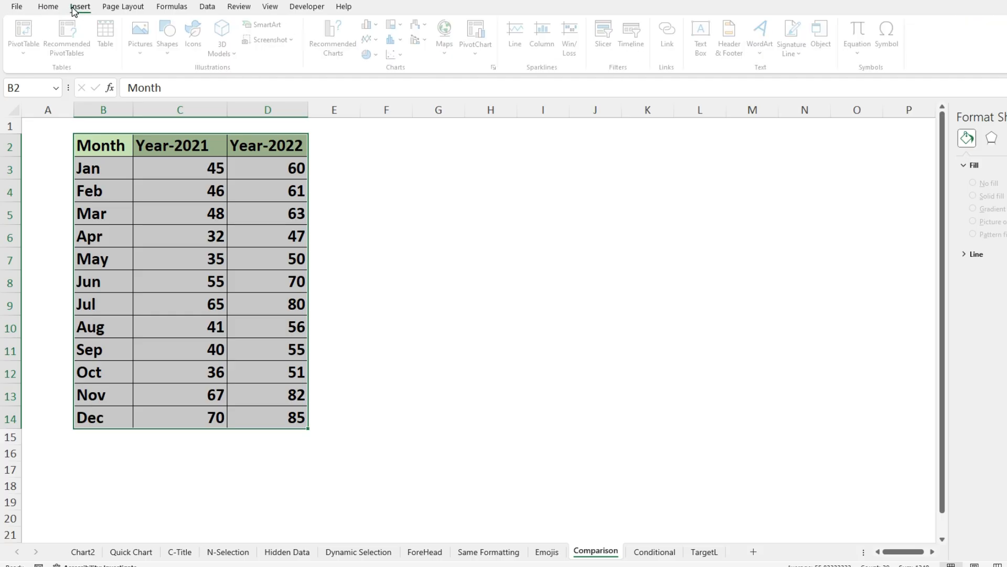
{"action": "left_click", "coordinate": [380, 24]}
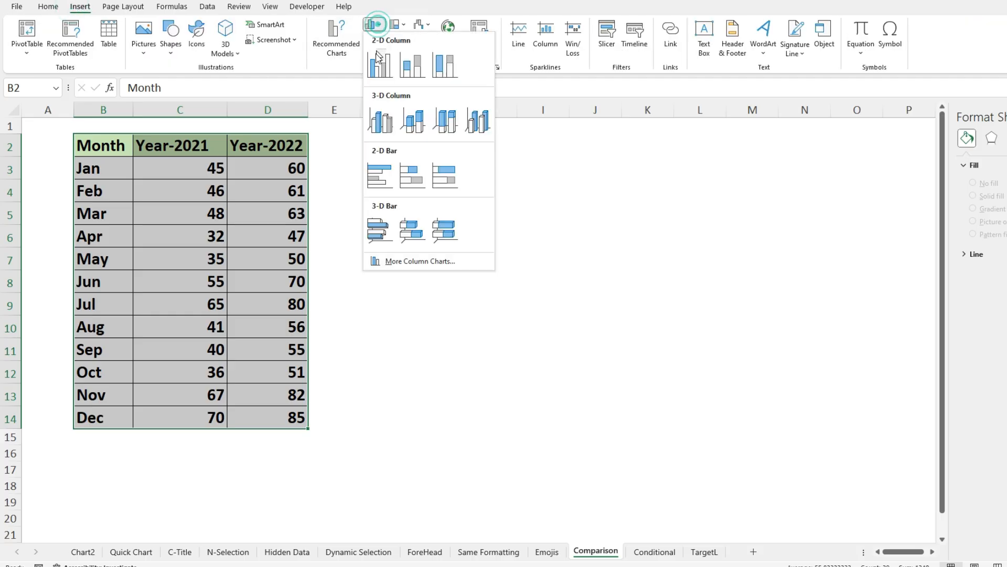
{"action": "left_click", "coordinate": [380, 56]}
{"action": "left_click_drag", "start_coordinate": [430, 223], "coordinate": [479, 154]}
{"action": "left_click_drag", "start_coordinate": [725, 380], "coordinate": [836, 465]}
- Delete the title, the gridlines and the legend from the clustered column chart
{"action": "left_click", "coordinate": [585, 165]}
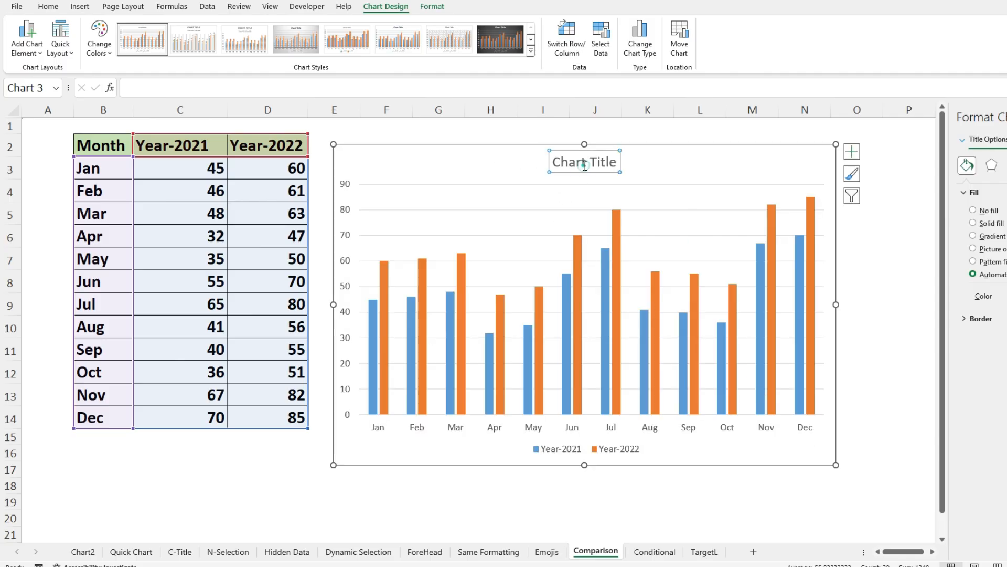
{"action": "key", "text": "Delete"}
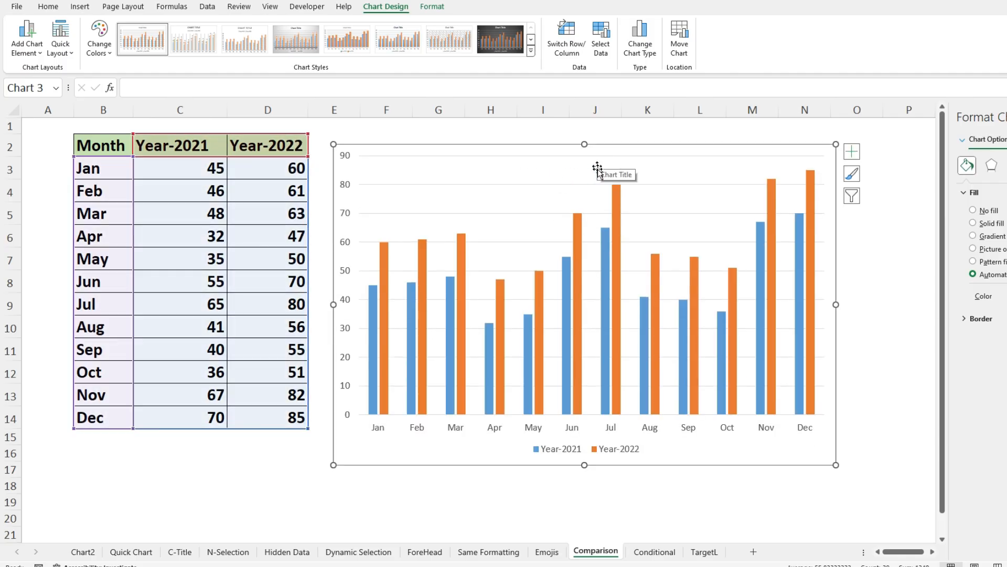
{"action": "left_click", "coordinate": [523, 213]}
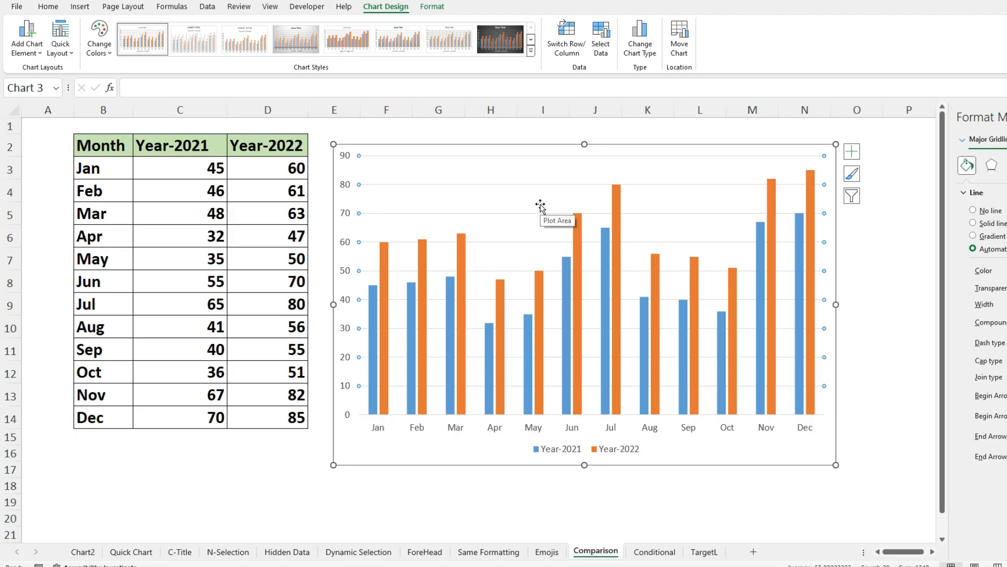
{"action": "key", "text": "Delete"}
{"action": "left_click", "coordinate": [565, 454]}
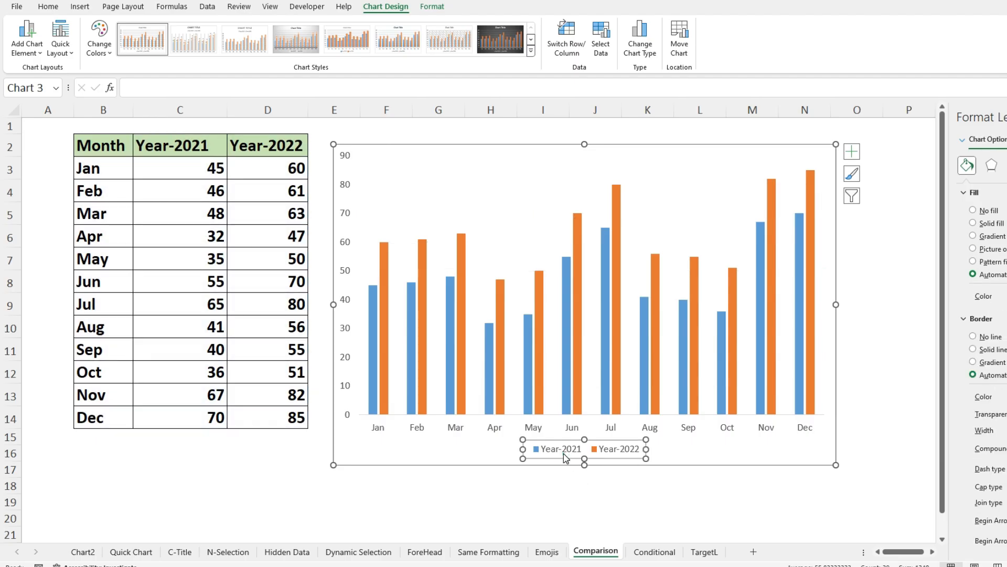
{"action": "key", "text": "Delete"}
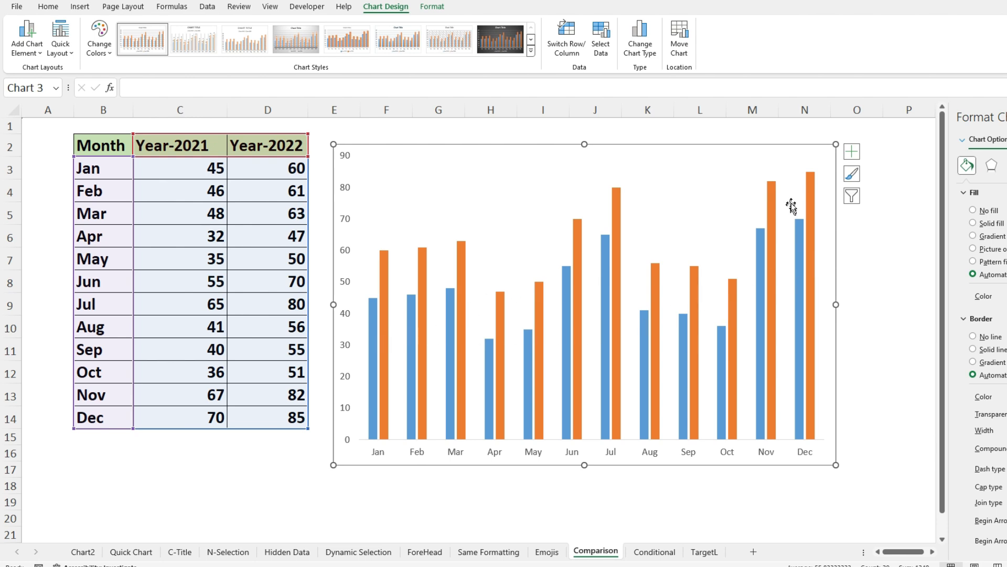
- Plot the Year-2022 series on the secondary axis, keeping both series as clustered columns
{"action": "left_click", "coordinate": [812, 348]}
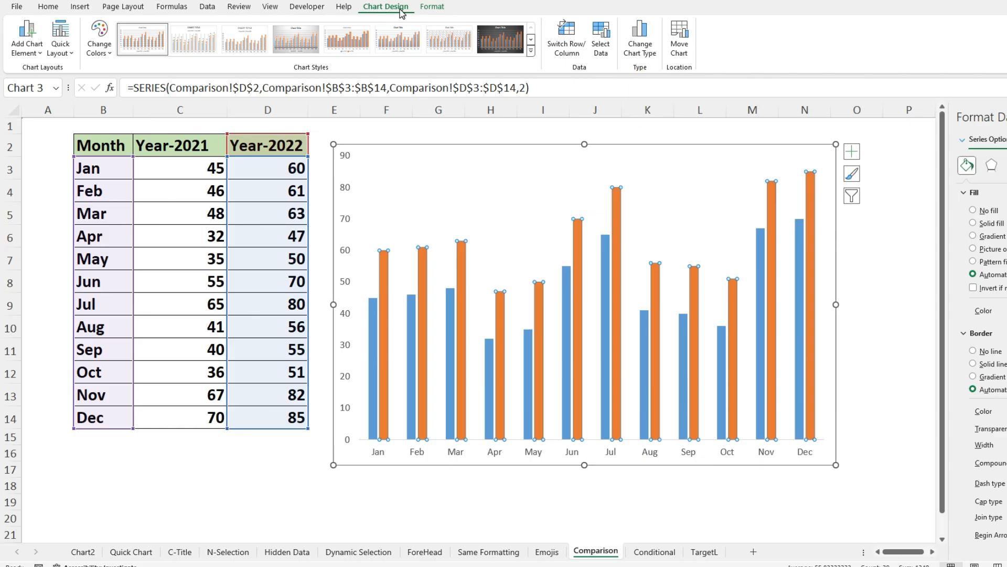
{"action": "left_click", "coordinate": [639, 46]}
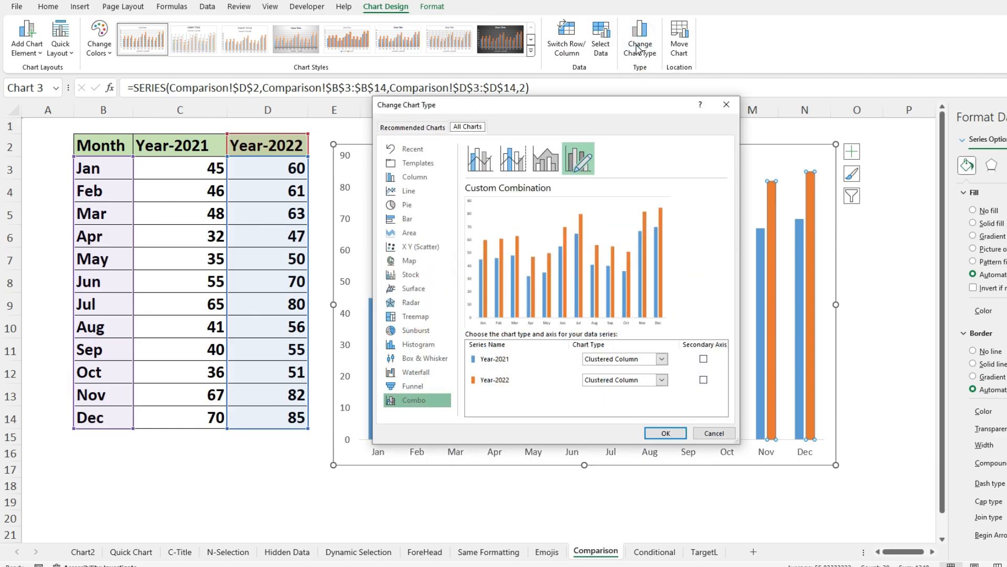
{"action": "left_click_drag", "start_coordinate": [592, 109], "coordinate": [672, 0]}
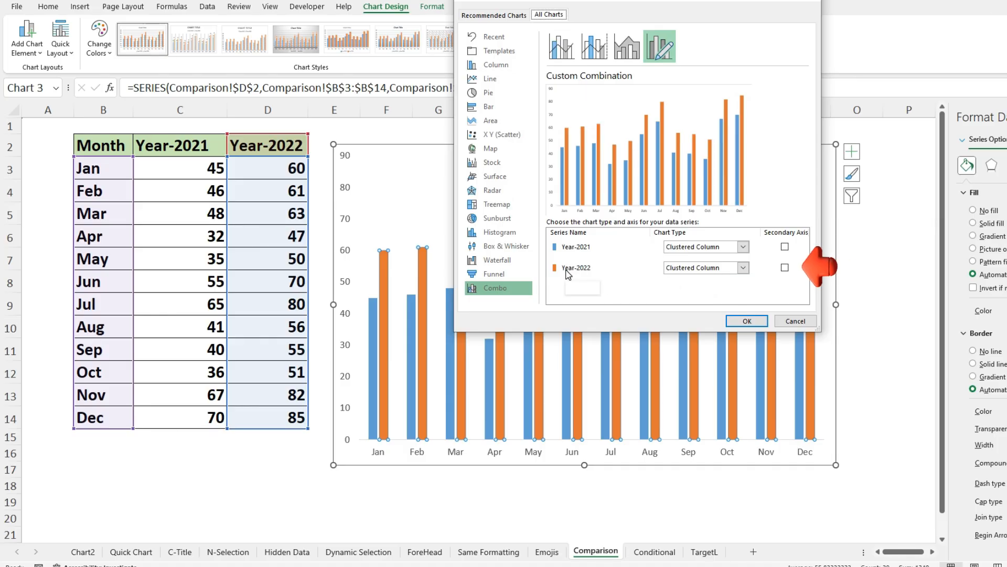
{"action": "left_click", "coordinate": [785, 268]}
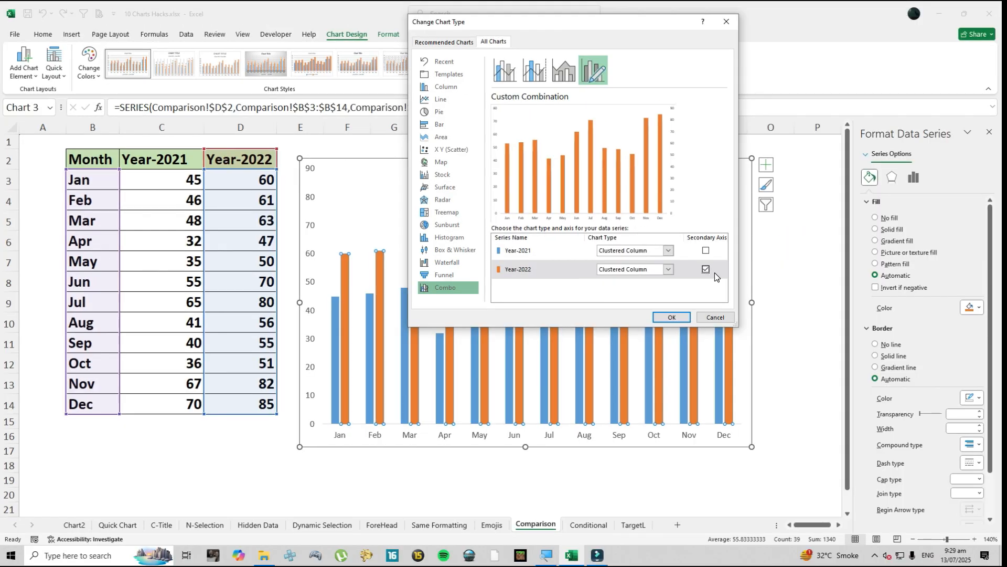
{"action": "left_click", "coordinate": [672, 317]}
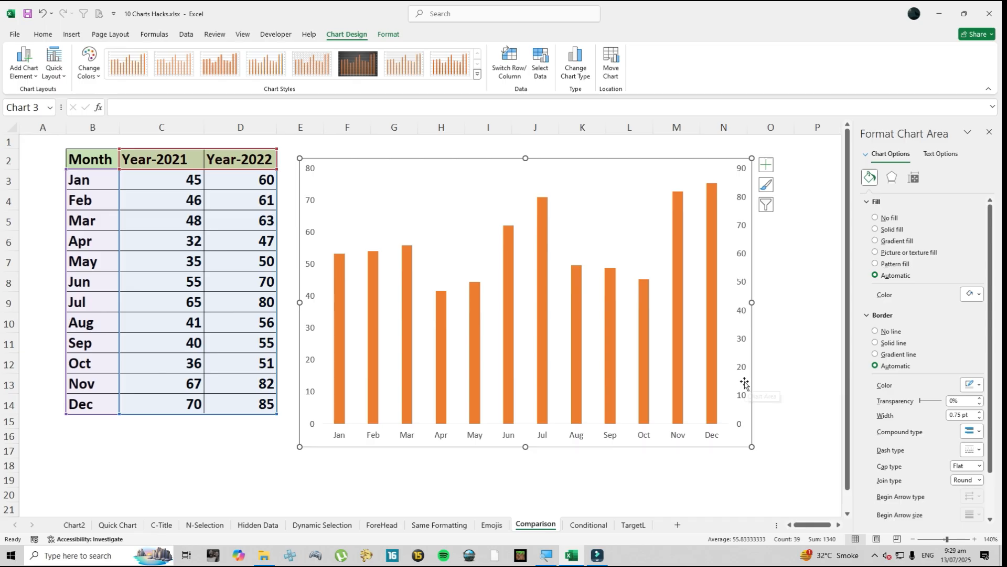
- Put the secondary vertical axis values in reverse order and set its maximum bound to 200
{"action": "left_click", "coordinate": [745, 261]}
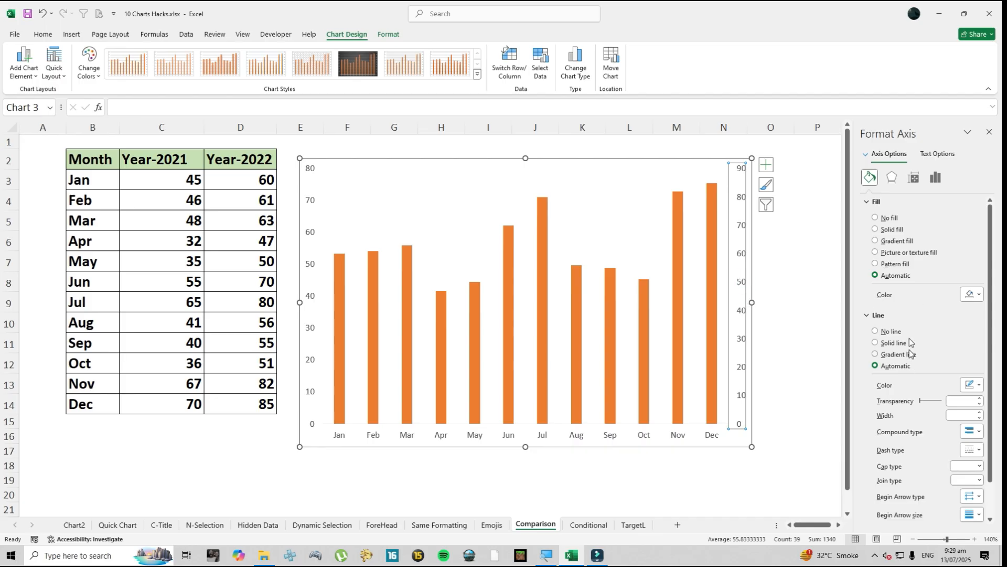
{"action": "left_click", "coordinate": [935, 178]}
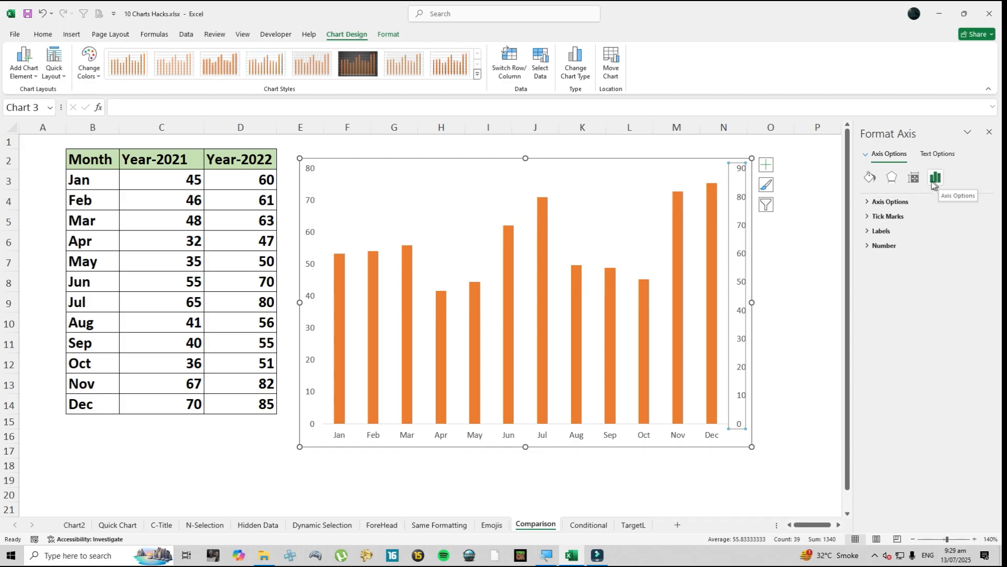
{"action": "left_click", "coordinate": [868, 202]}
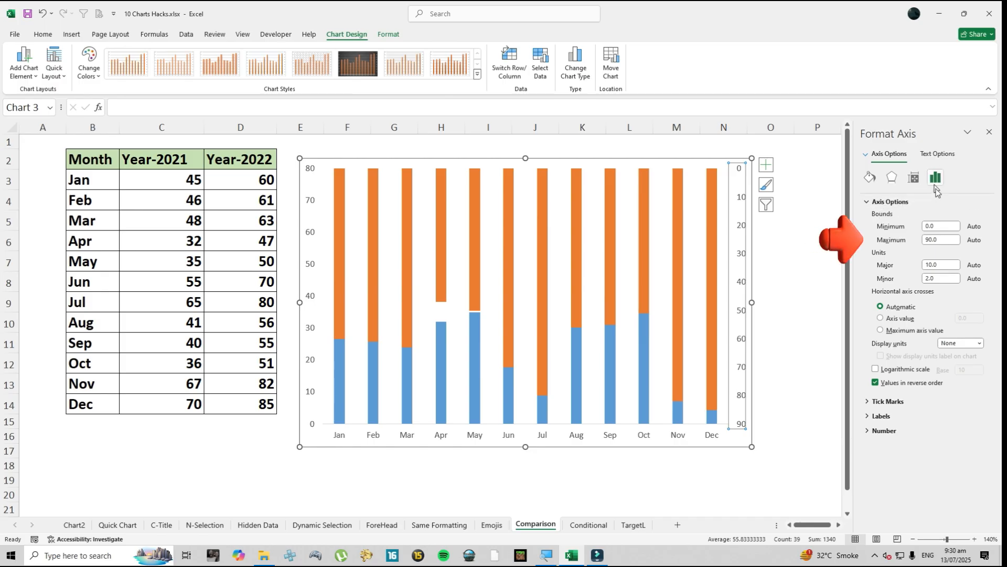
{"action": "left_click", "coordinate": [908, 241]}
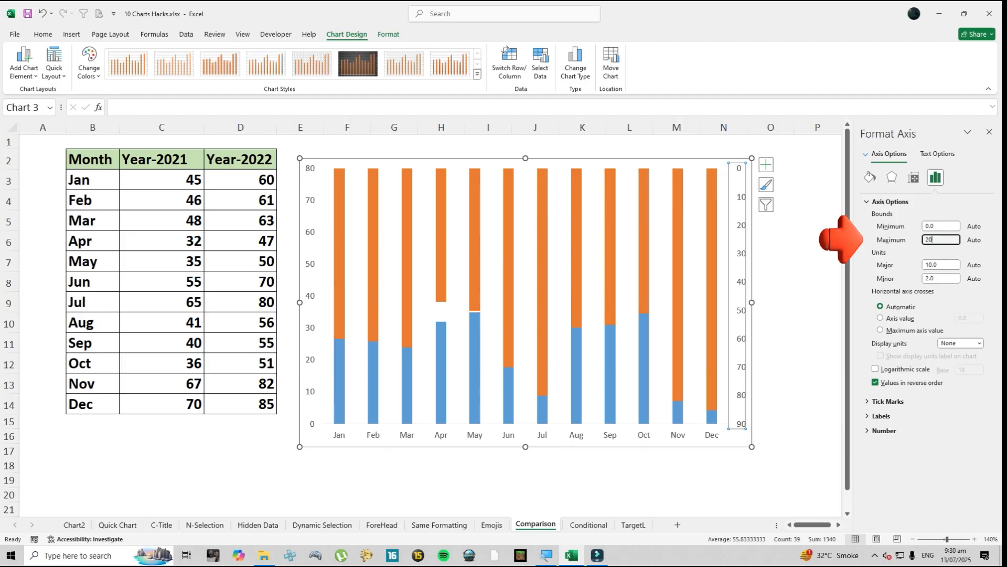
{"action": "type", "text": "200"}
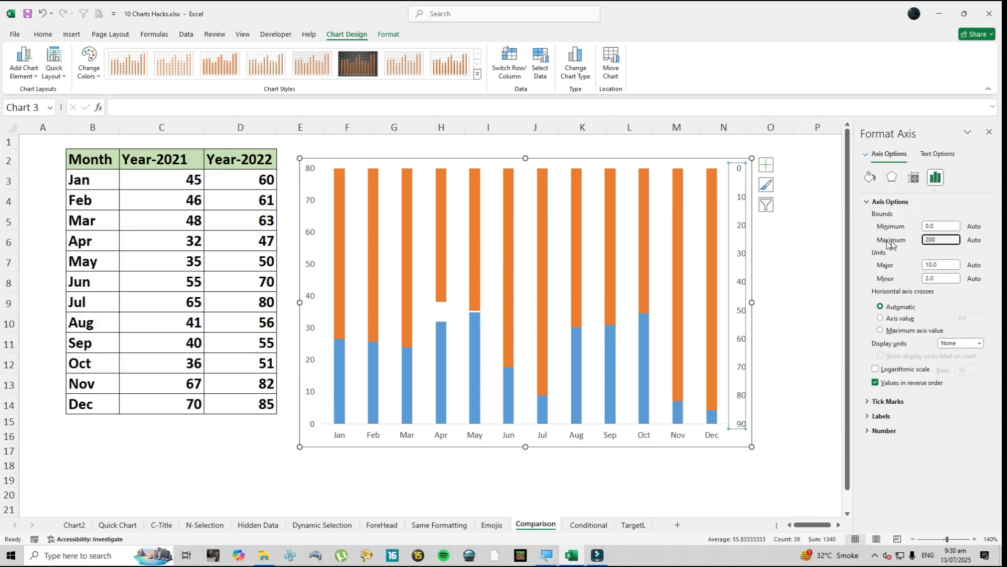
- Set the primary vertical axis maximum bound to 200
{"action": "left_click", "coordinate": [312, 237]}
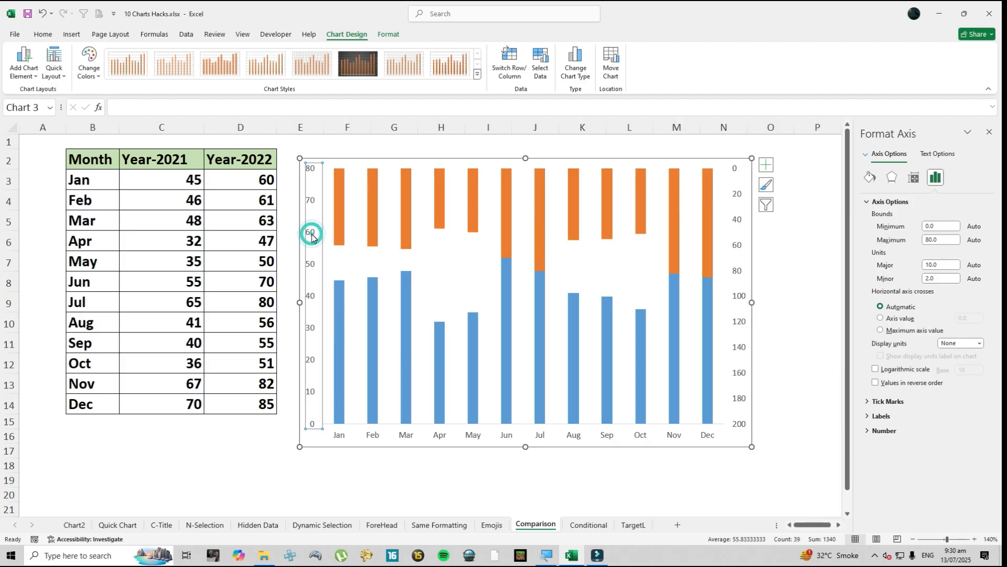
{"action": "double_click", "coordinate": [936, 240]}
{"action": "type", "text": "200"}
{"action": "key", "text": "Return"}
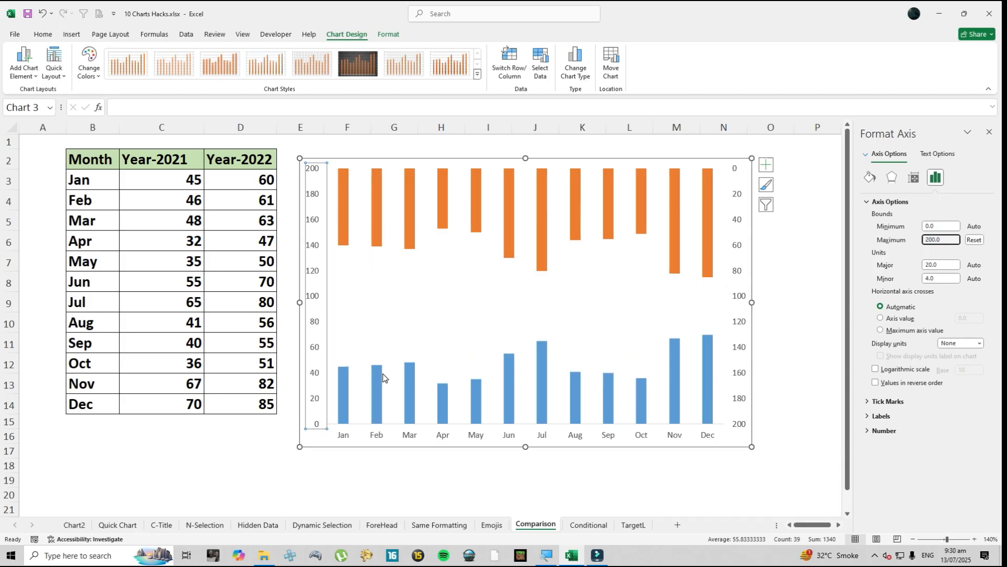
- Add data labels to the Year-2021 and Year-2022 column series
{"action": "left_click", "coordinate": [378, 408]}
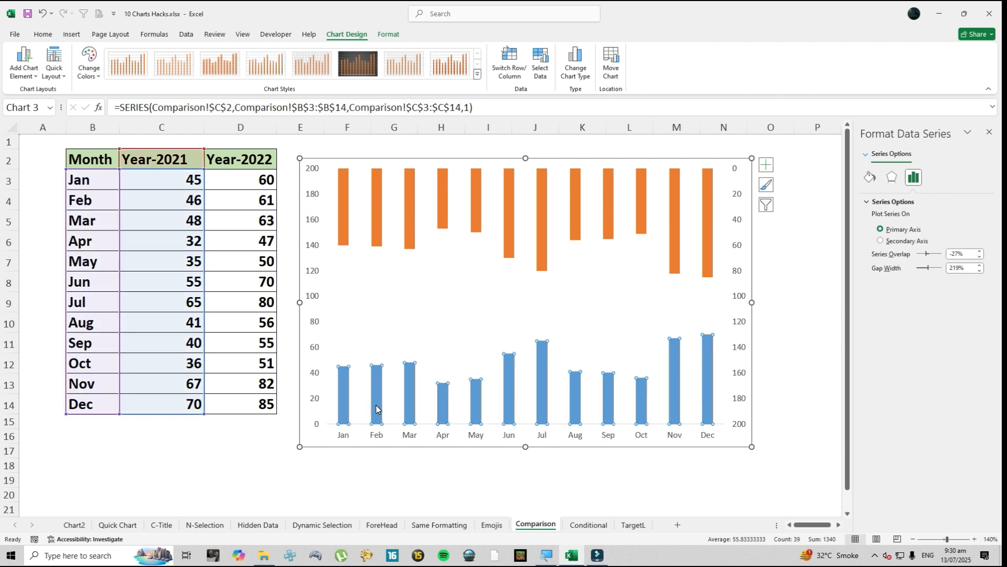
{"action": "right_click", "coordinate": [377, 403]}
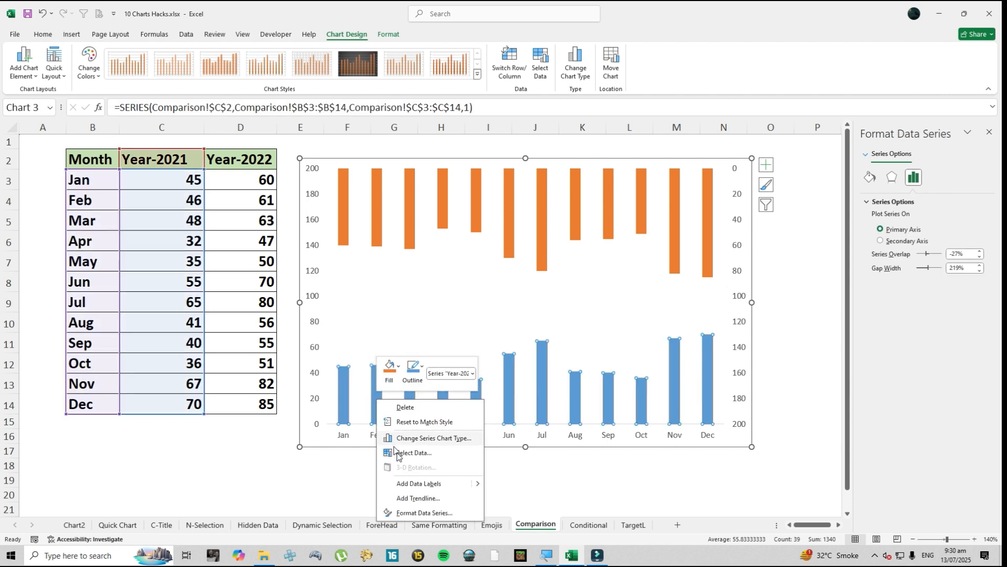
{"action": "left_click", "coordinate": [402, 479]}
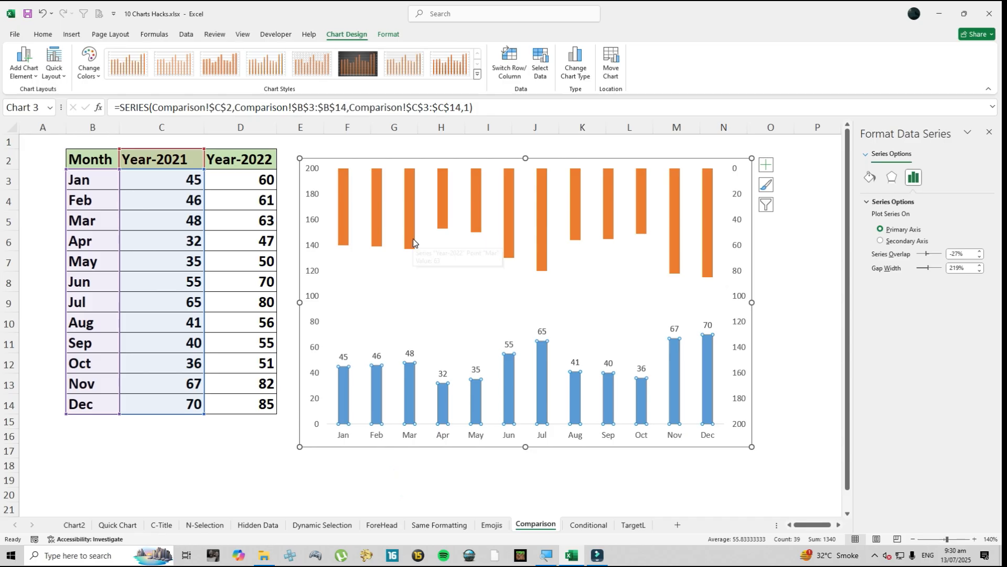
{"action": "right_click", "coordinate": [412, 242]}
{"action": "left_click", "coordinate": [466, 328]}
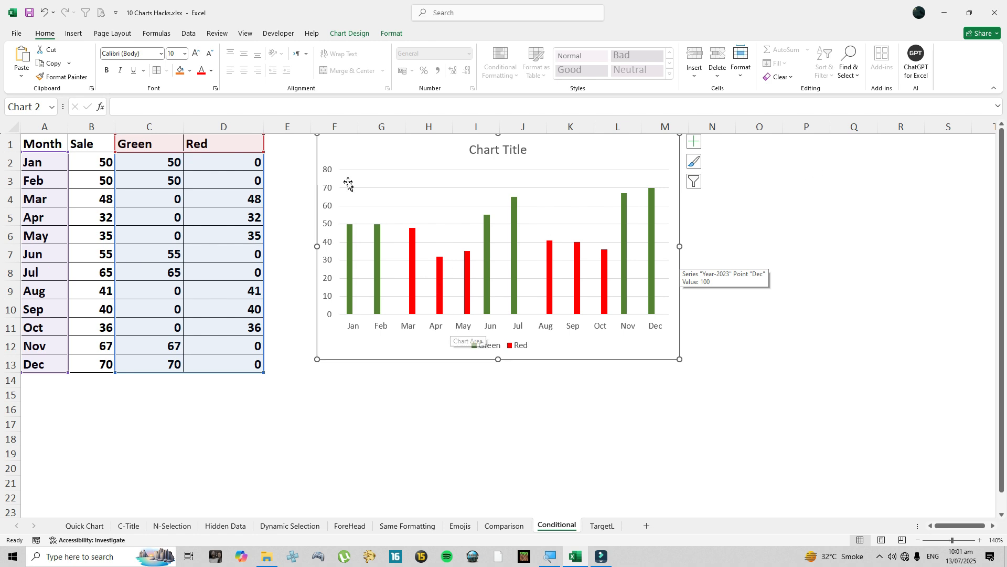
- On the Conditional sheet, delete the existing green and red column chart and clear the Green and Red formulas in C2:D13
{"action": "left_click", "coordinate": [335, 140]}
{"action": "key", "text": "Delete"}
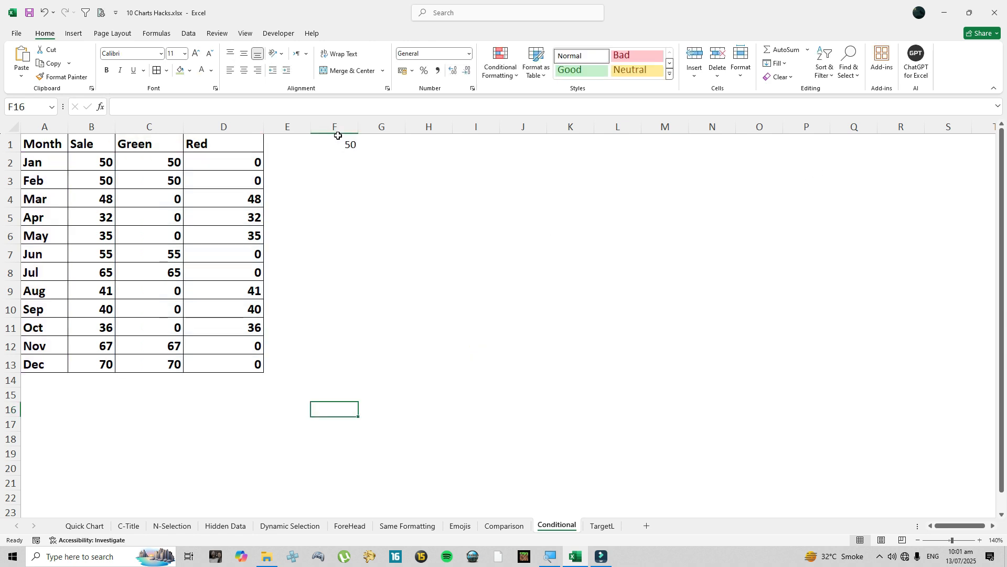
{"action": "left_click_drag", "start_coordinate": [41, 142], "coordinate": [93, 364]}
{"action": "left_click", "coordinate": [144, 143]}
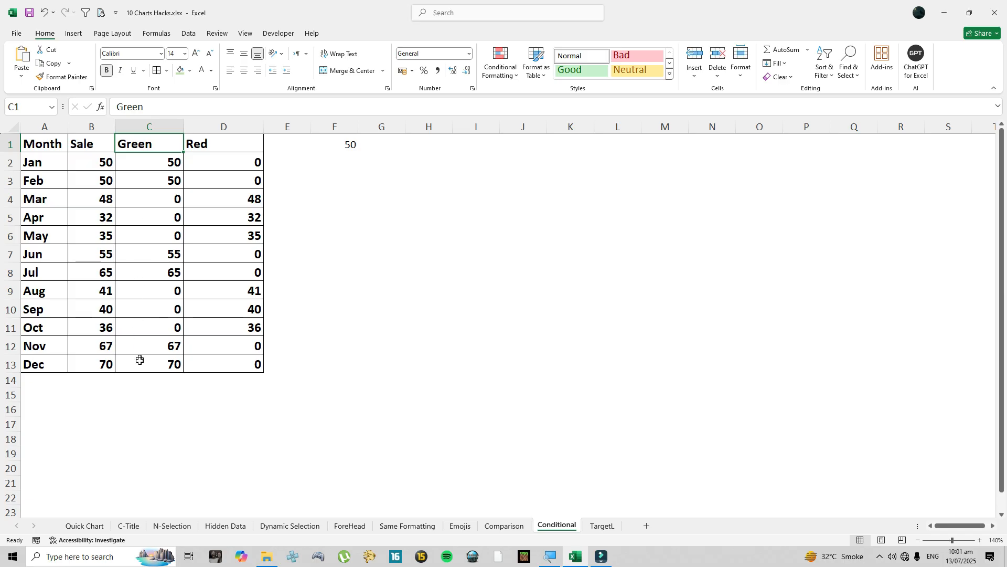
{"action": "left_click", "coordinate": [221, 147]}
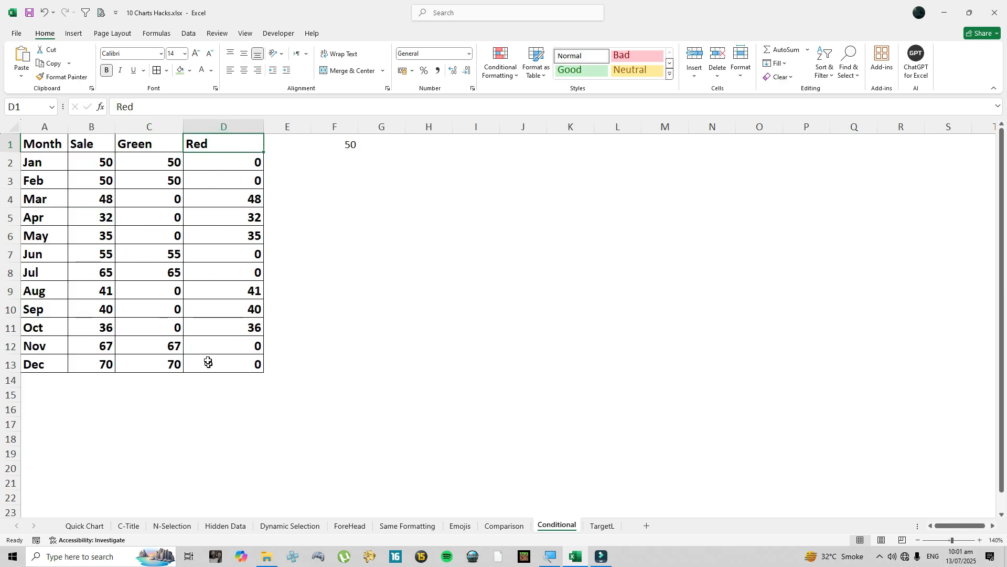
{"action": "left_click_drag", "start_coordinate": [137, 160], "coordinate": [228, 362]}
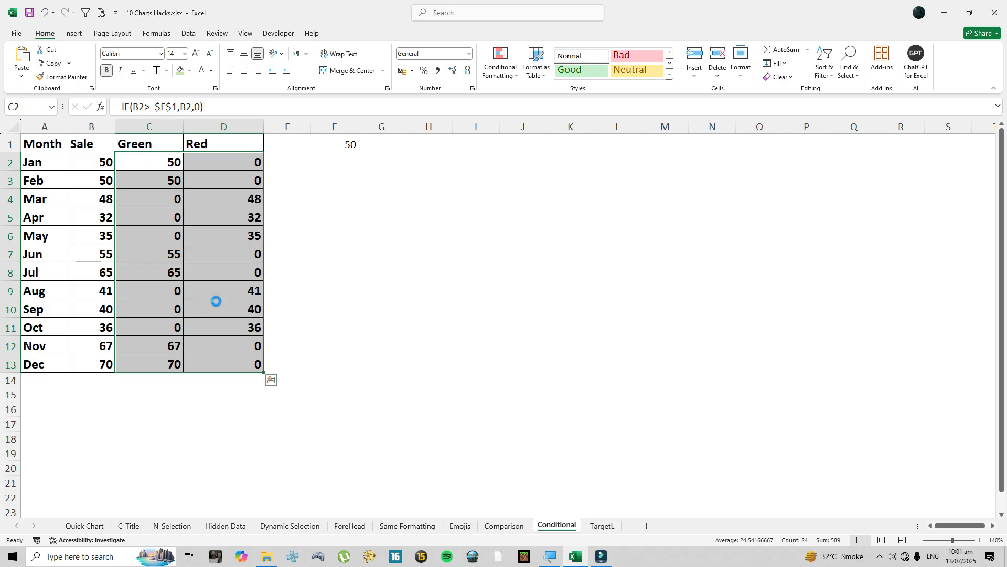
{"action": "key", "text": "Delete"}
- Move the threshold value from cell F1 to cell E1
{"action": "left_click", "coordinate": [149, 159]}
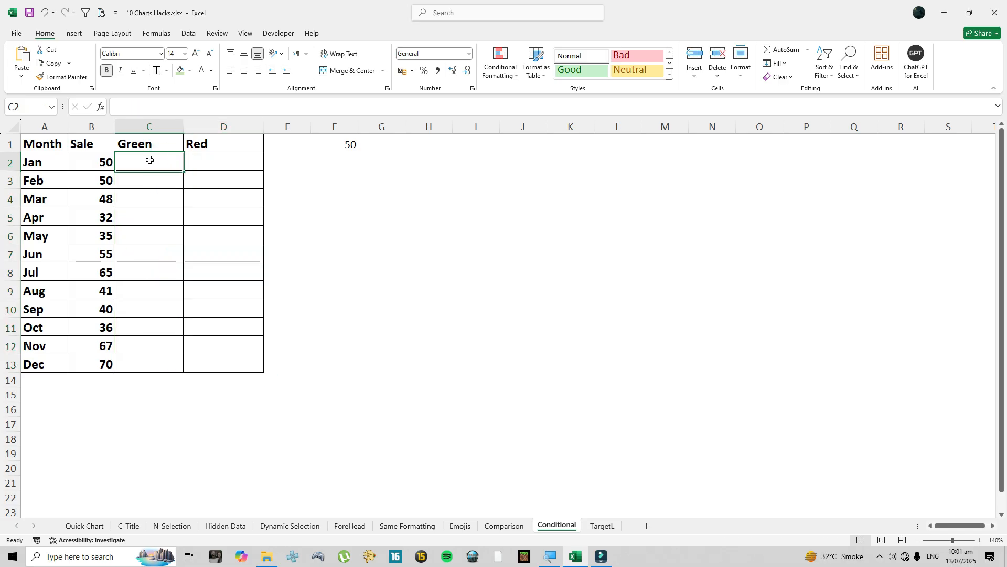
{"action": "left_click", "coordinate": [344, 147]}
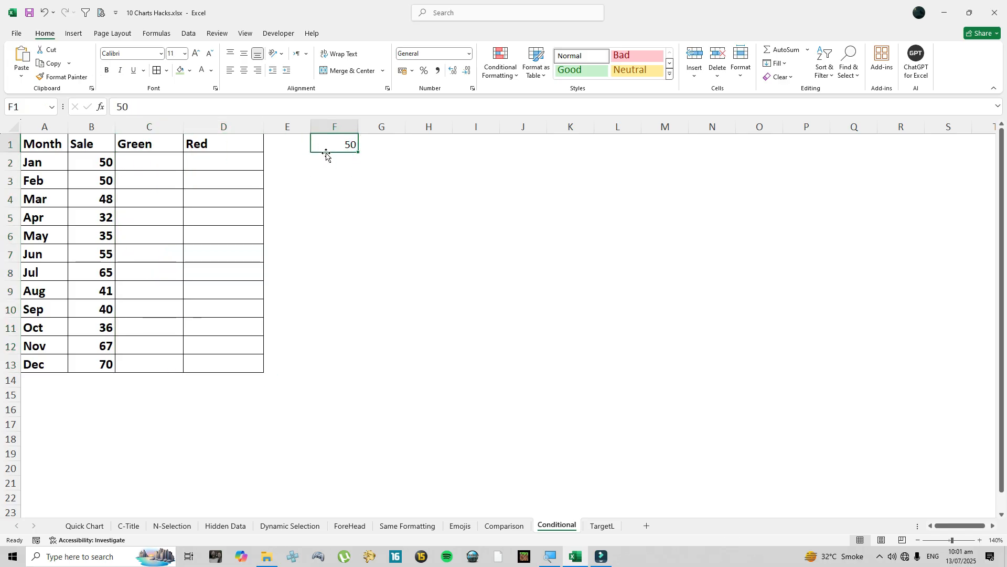
{"action": "left_click_drag", "start_coordinate": [326, 153], "coordinate": [279, 153]}
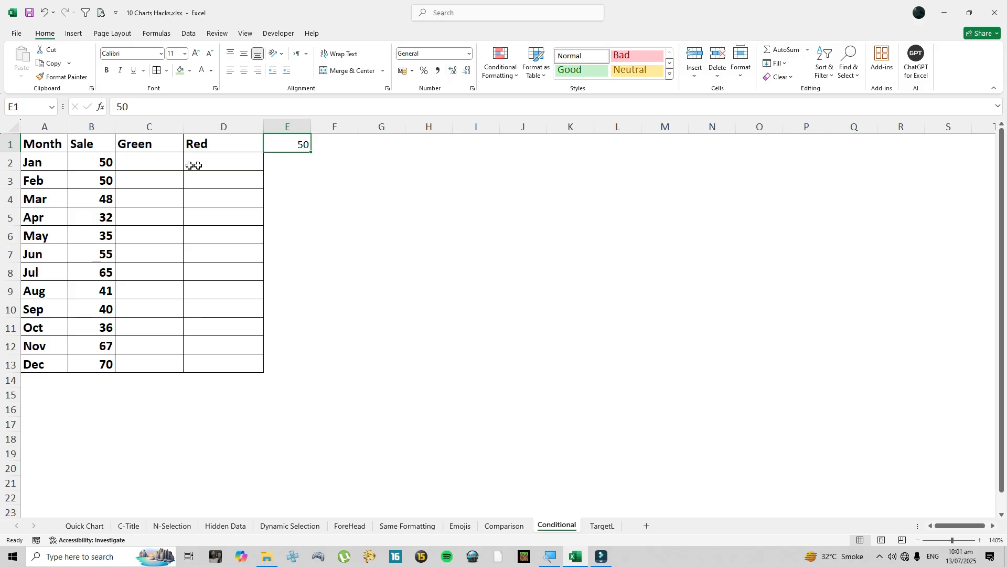
- Enter the formula =IF(B2>=E1,B2,0) in cell C2 of the Green column
{"action": "left_click", "coordinate": [167, 163]}
{"action": "type", "text": "="}
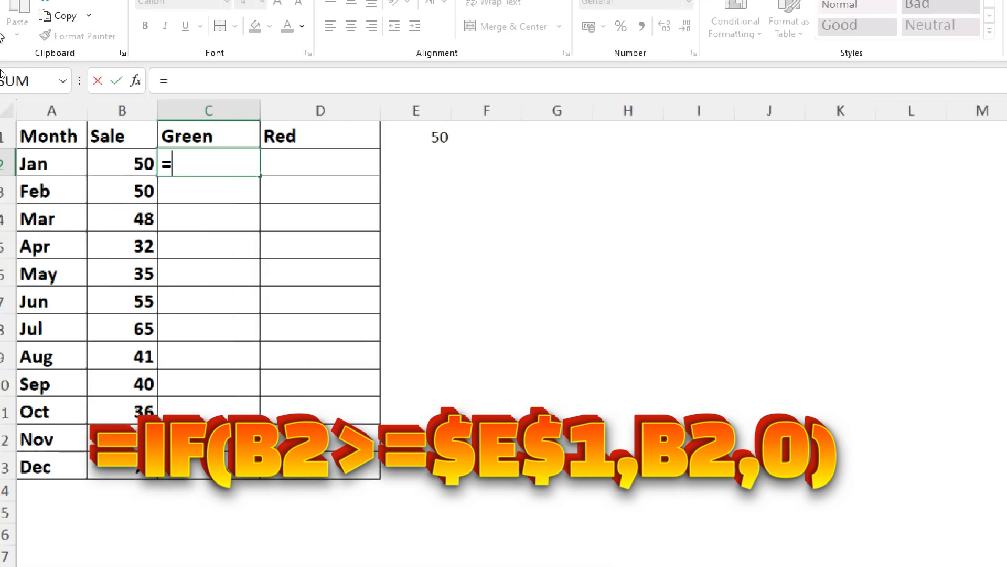
{"action": "type", "text": "if"}
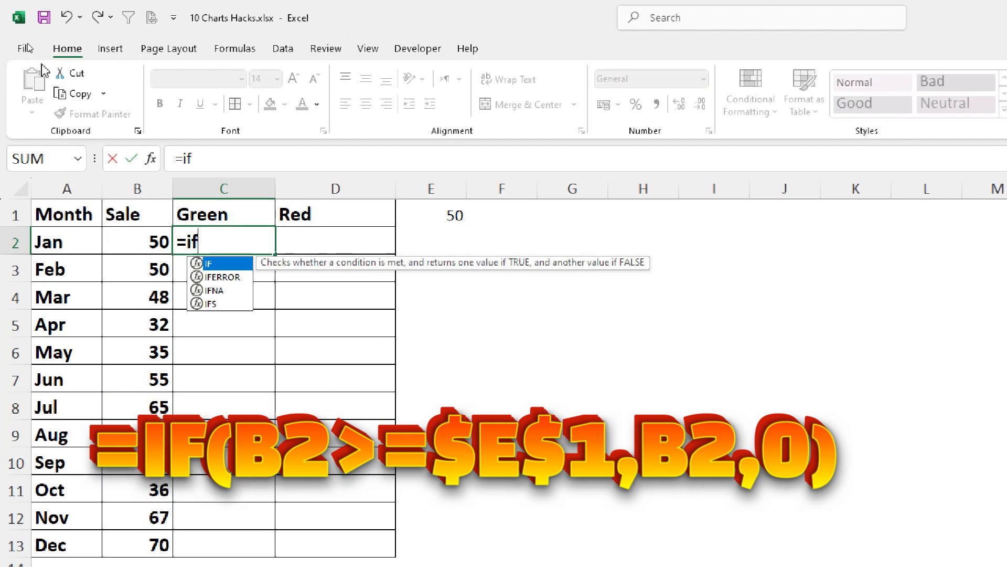
{"action": "type", "text": "("}
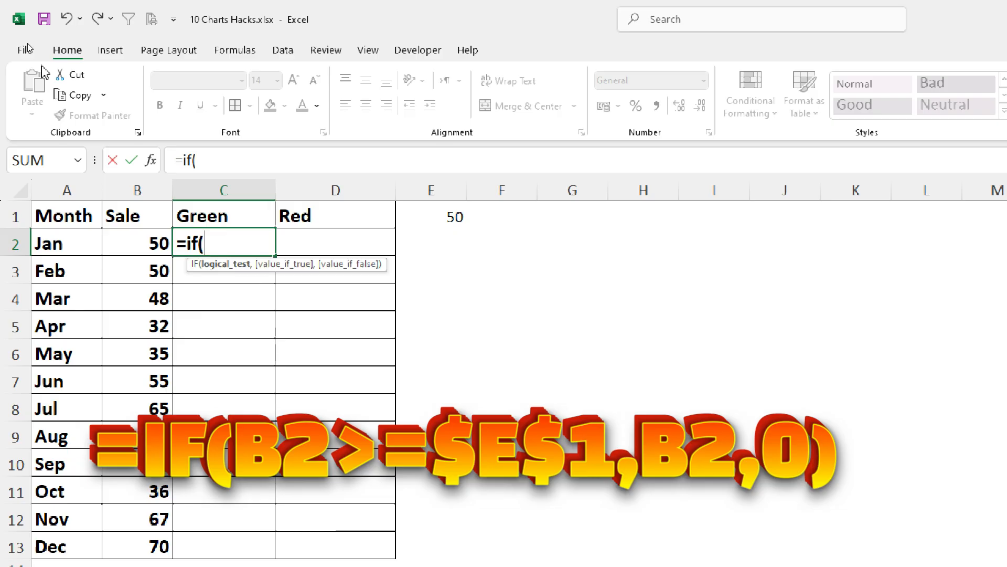
{"action": "left_click", "coordinate": [149, 242]}
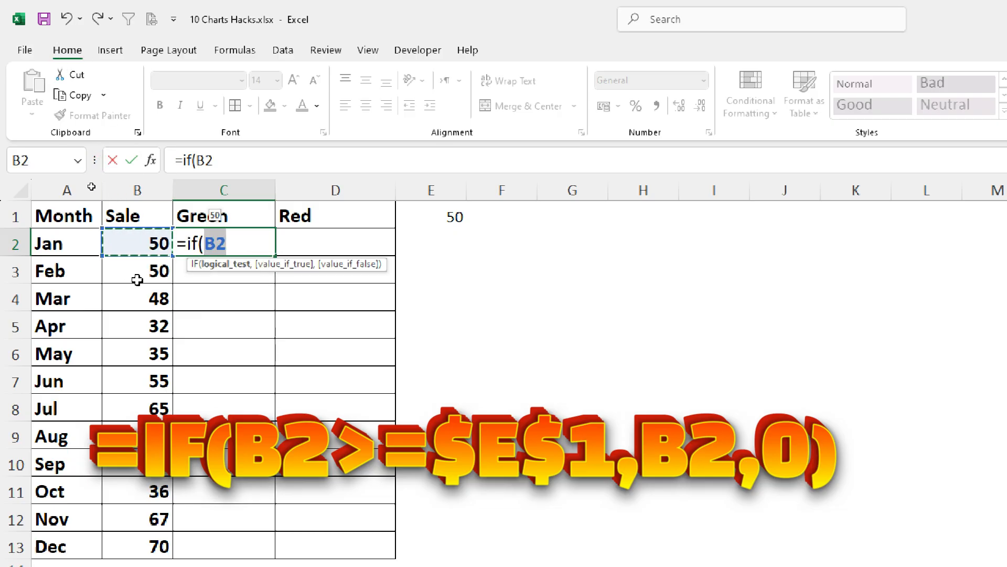
{"action": "type", "text": ">"}
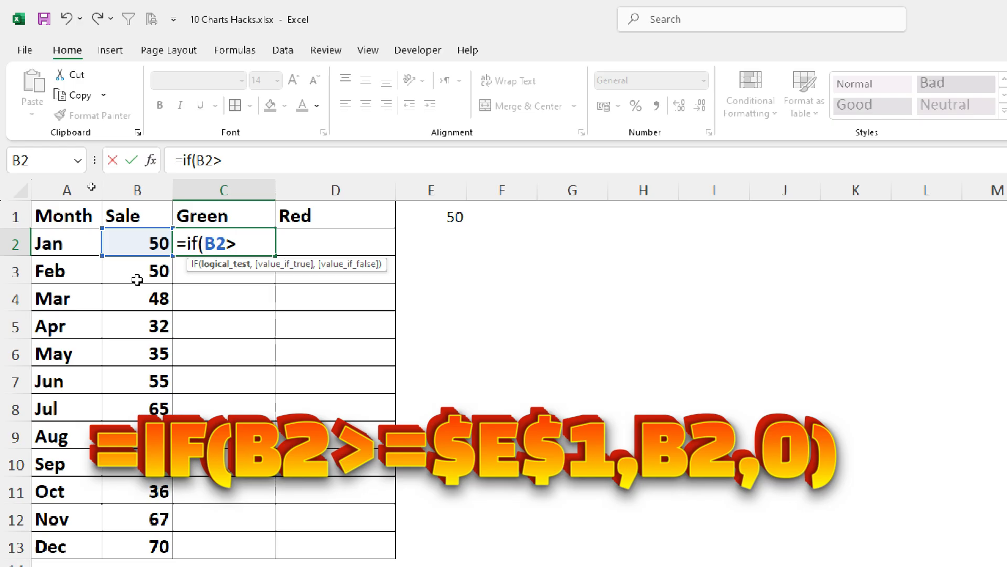
{"action": "type", "text": "="}
{"action": "left_click", "coordinate": [439, 219]}
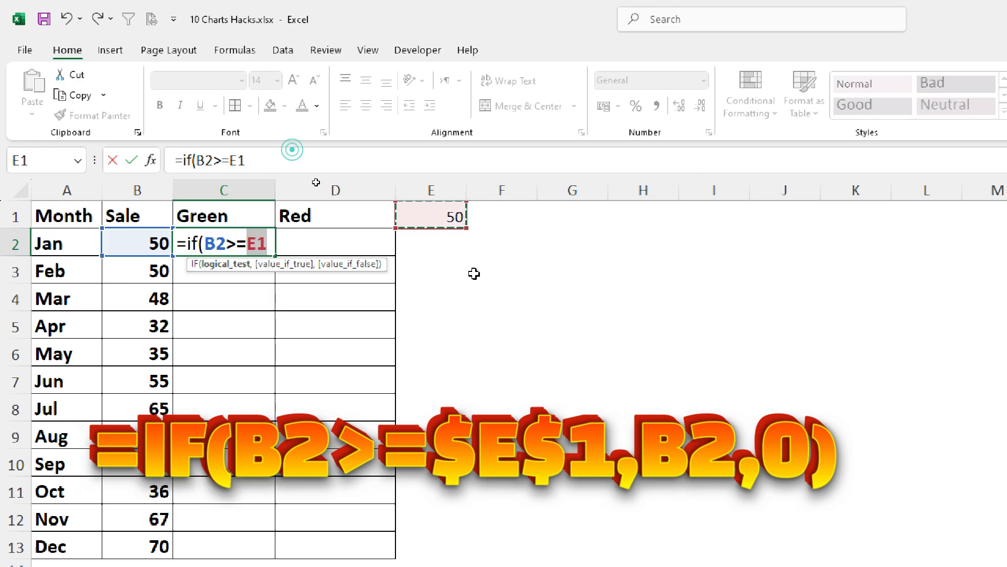
{"action": "type", "text": ","}
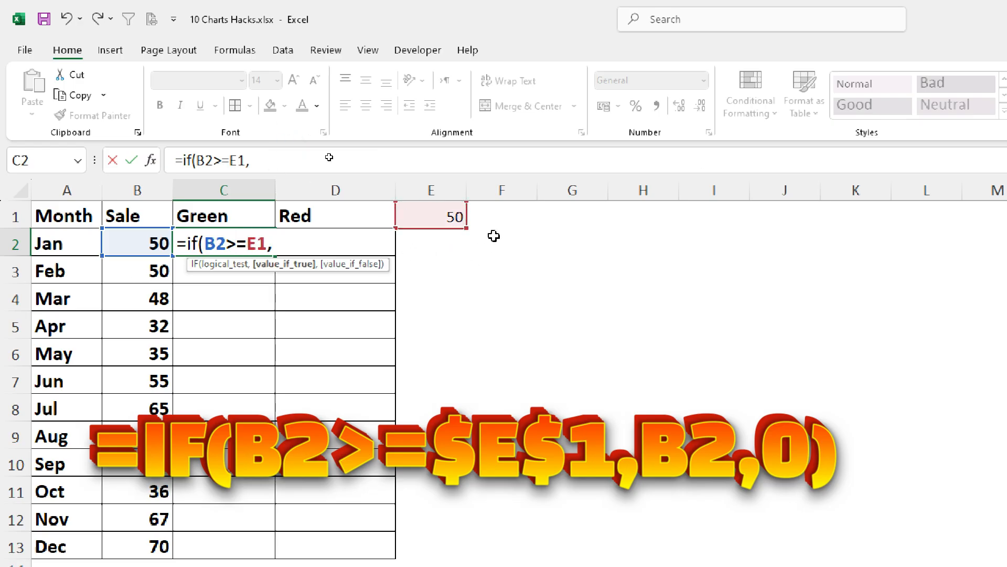
{"action": "left_click", "coordinate": [135, 240]}
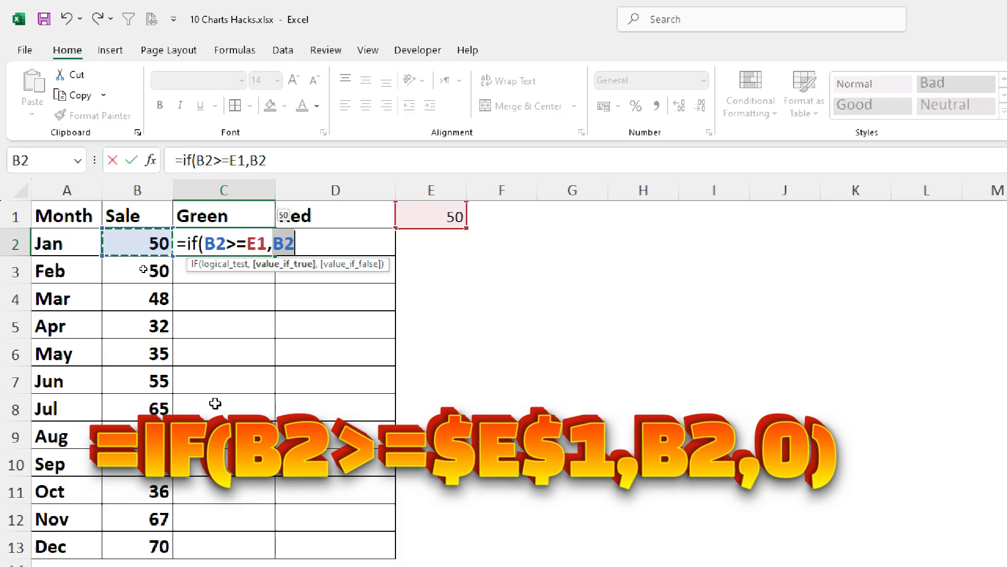
{"action": "type", "text": ","}
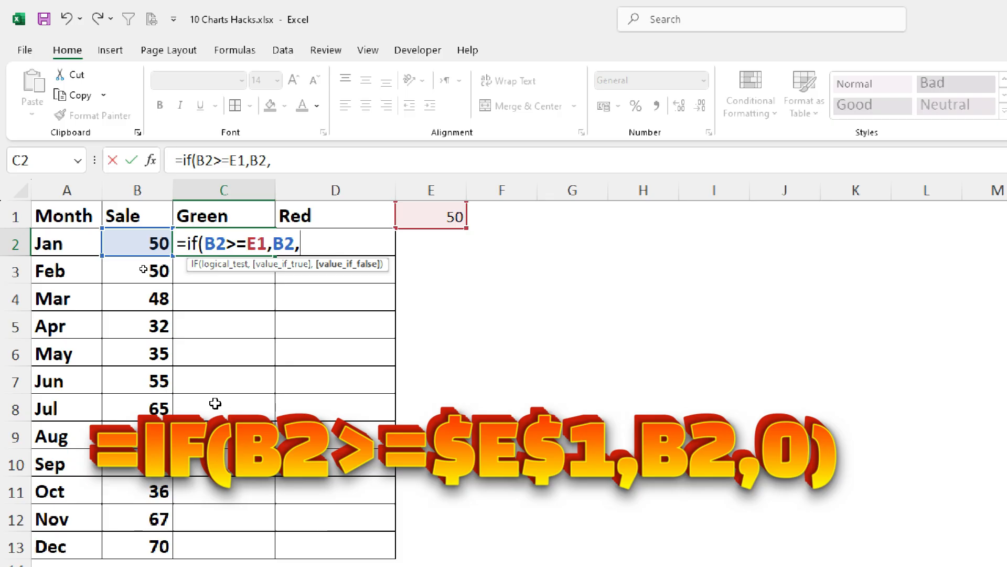
{"action": "type", "text": "0)"}
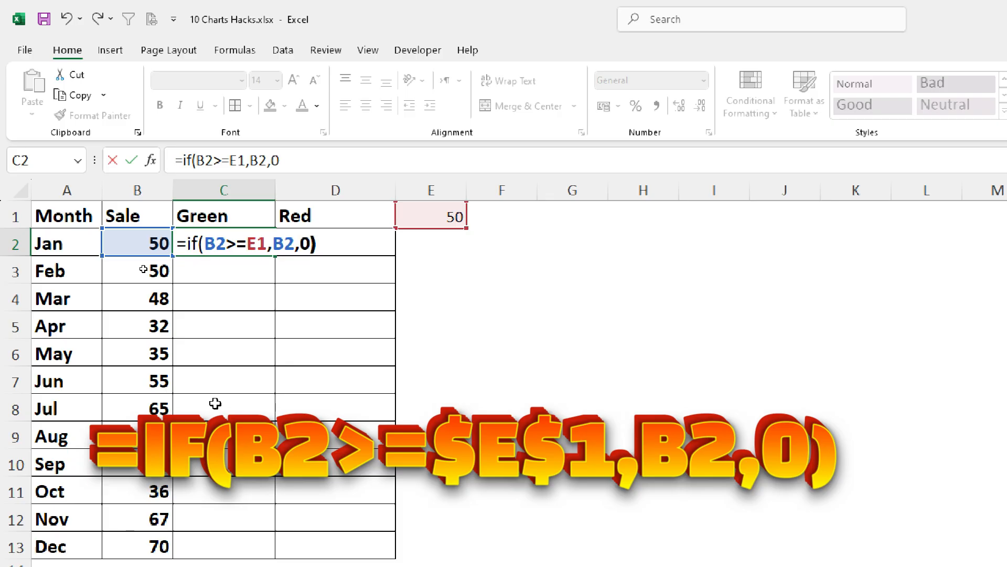
{"action": "key", "text": "Return"}
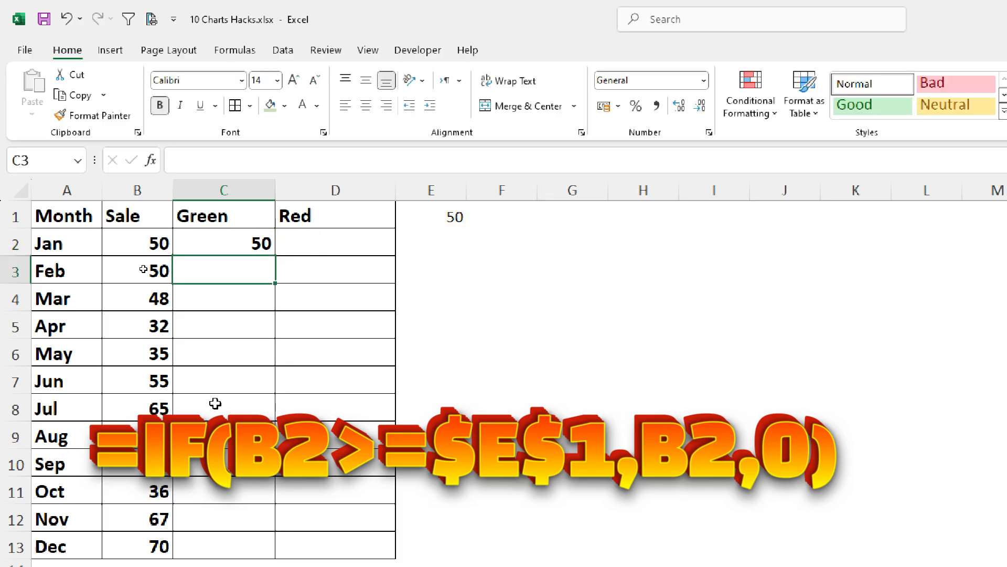
- Make the E1 reference absolute in C2, giving =IF(B2>=$E$1,B2,0), and copy the formula down the Green column to C13
{"action": "left_click", "coordinate": [241, 242]}
{"action": "double_click", "coordinate": [241, 243]}
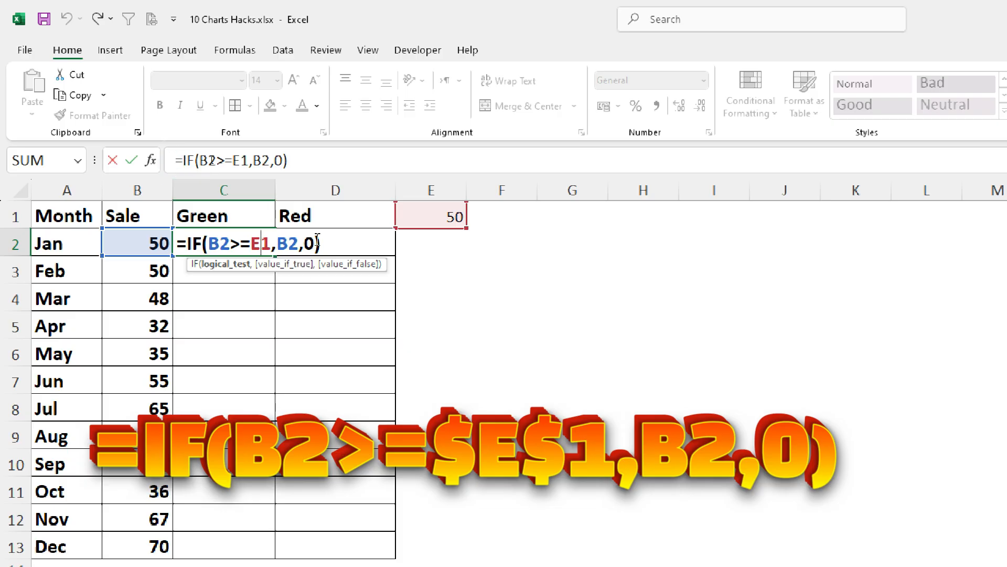
{"action": "key", "text": "F4"}
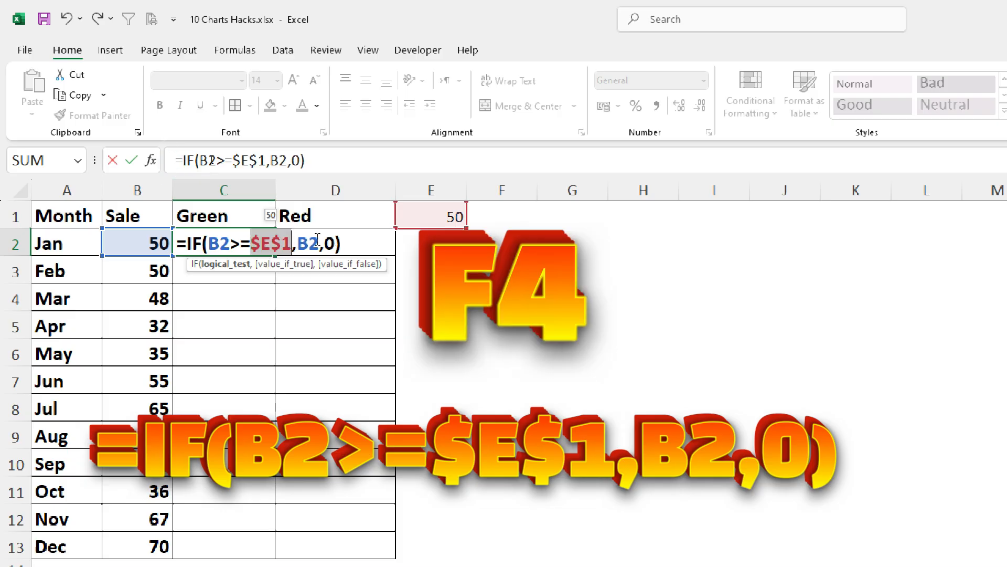
{"action": "key", "text": "Return"}
{"action": "left_click", "coordinate": [252, 234]}
{"action": "left_click_drag", "start_coordinate": [277, 256], "coordinate": [234, 548]}
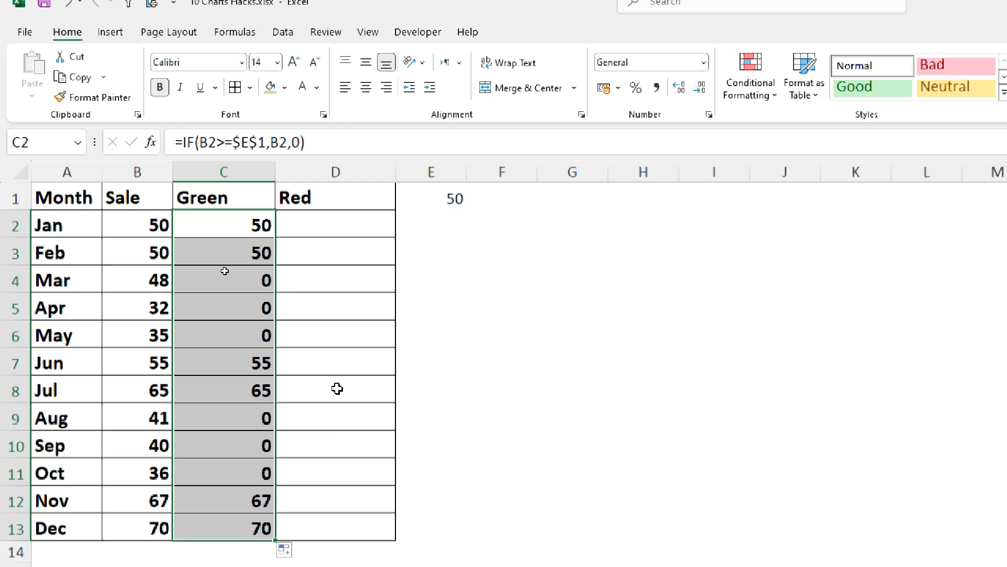
{"action": "left_click", "coordinate": [129, 252]}
{"action": "left_click", "coordinate": [139, 363]}
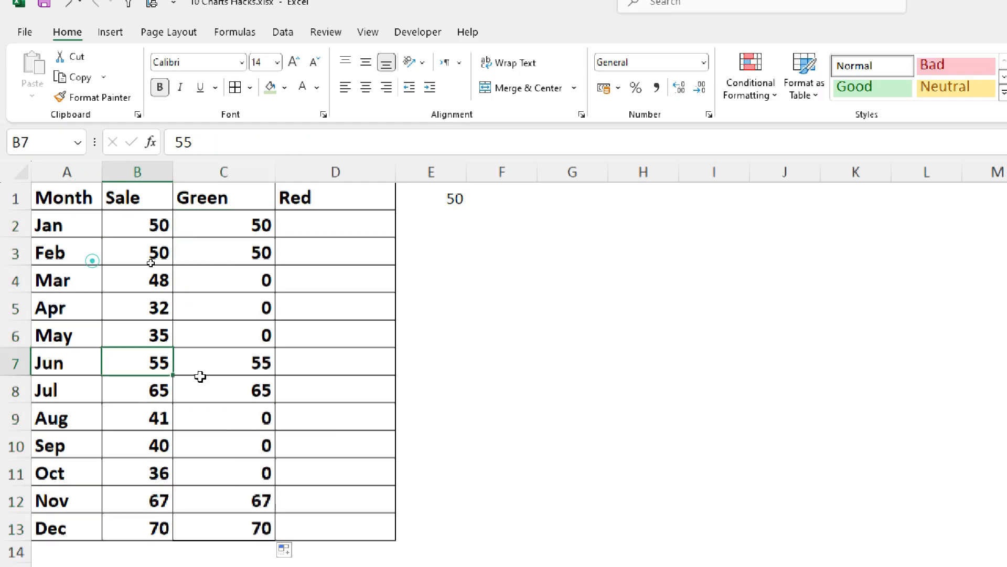
{"action": "left_click", "coordinate": [241, 365]}
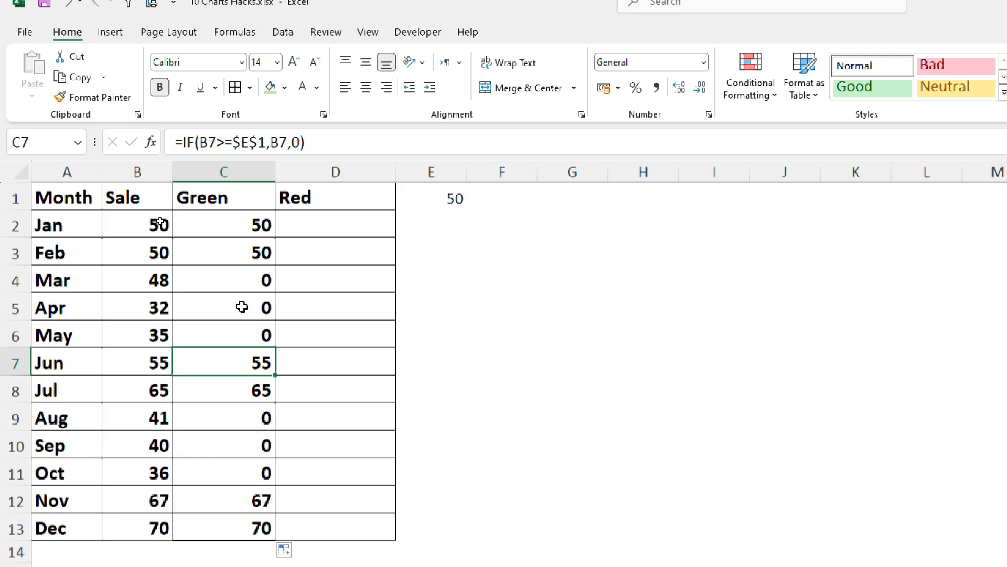
- Enter the formula =IF(B2<E1,B2,0) in cell D2 of the Red column
{"action": "left_click", "coordinate": [323, 225]}
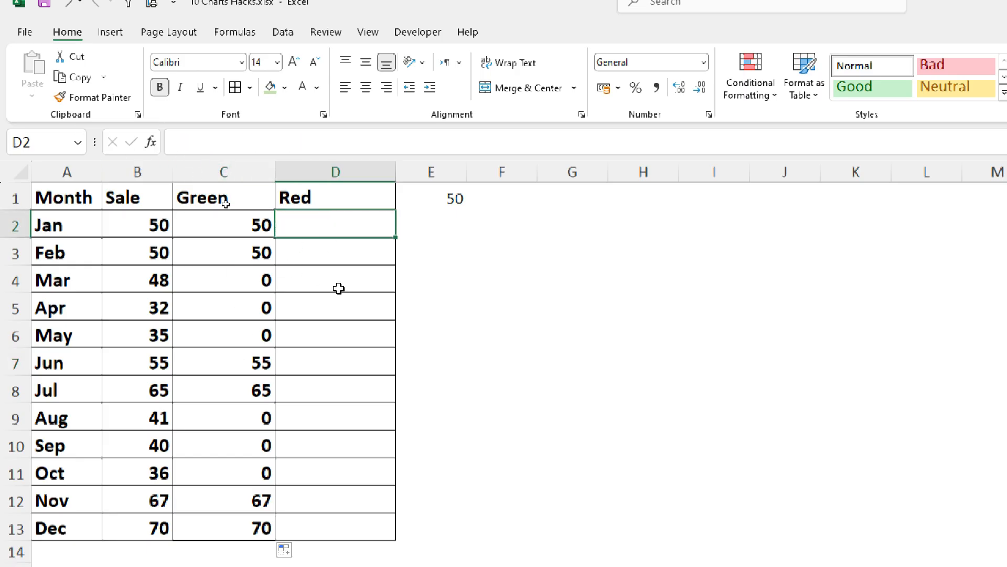
{"action": "type", "text": "=i"}
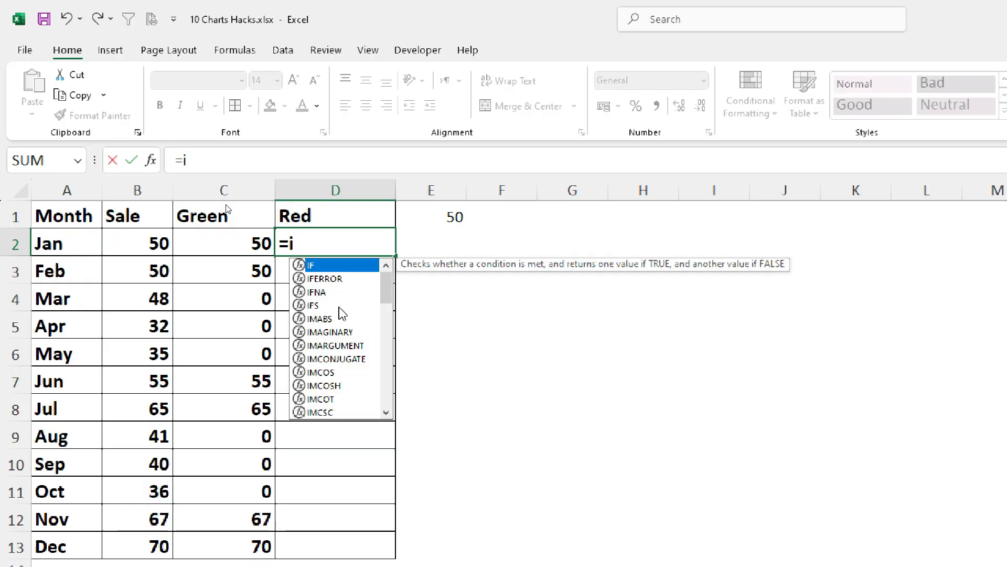
{"action": "type", "text": "f("}
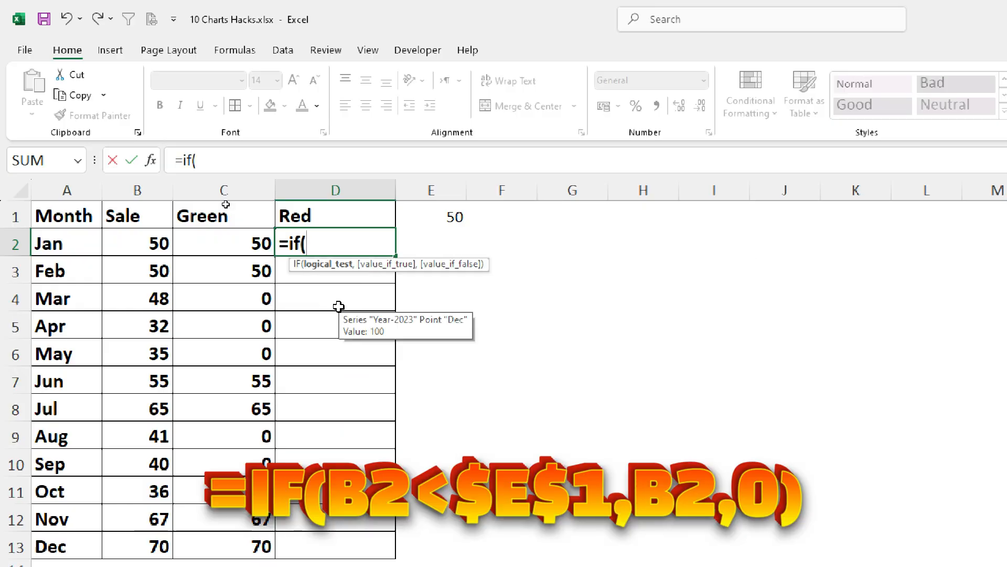
{"action": "key", "text": "Left"}
{"action": "key", "text": "Left"}
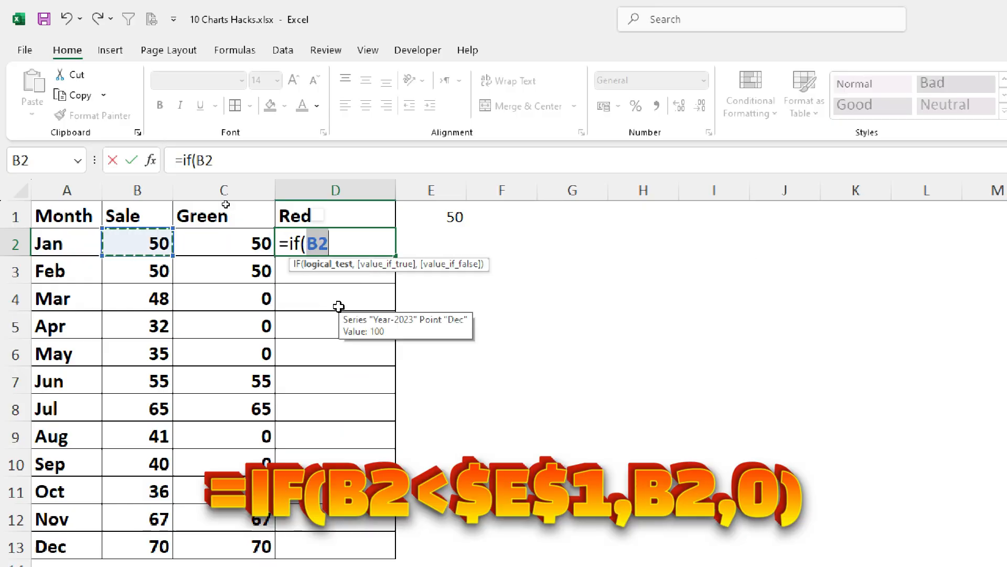
{"action": "type", "text": "<"}
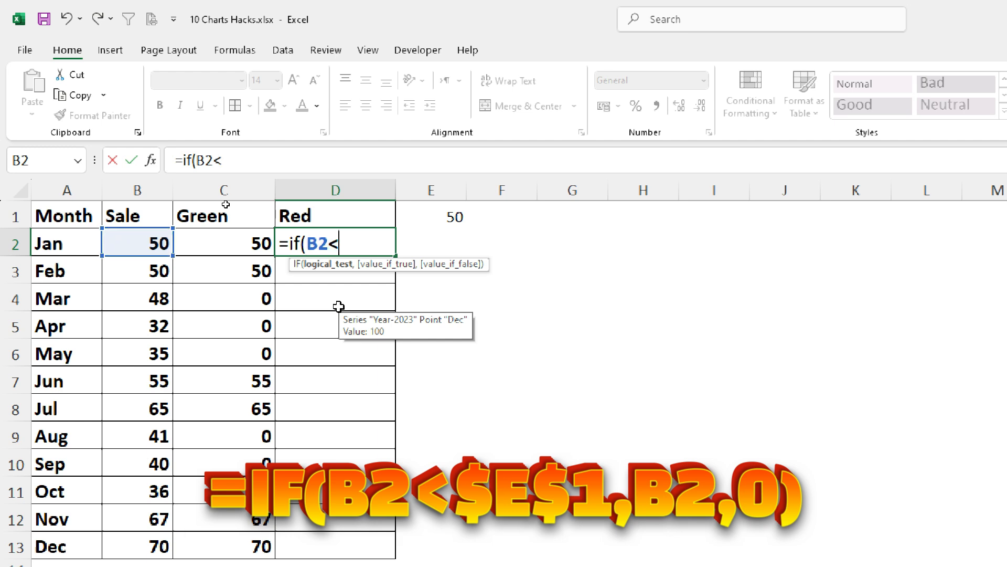
{"action": "left_click", "coordinate": [430, 211]}
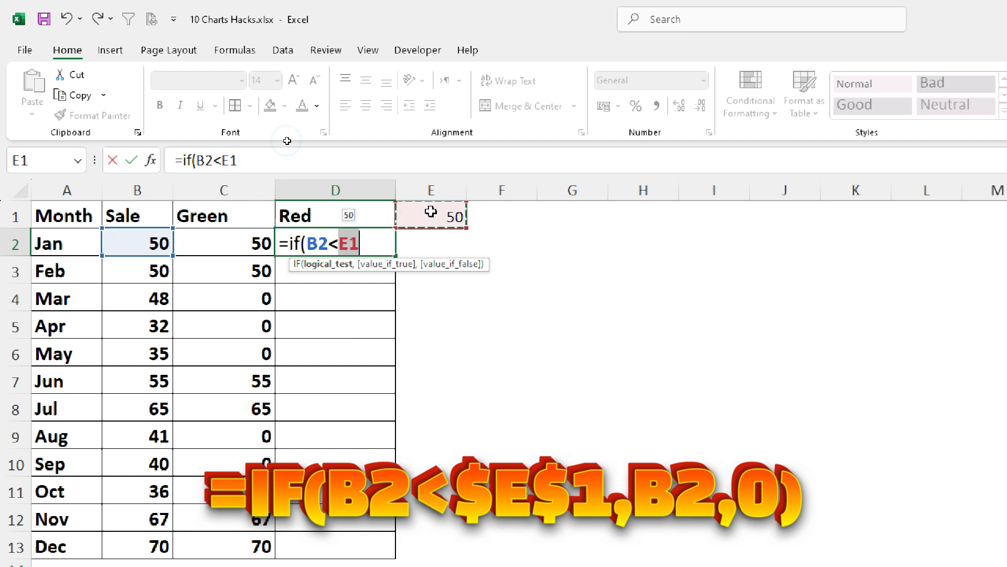
{"action": "type", "text": ","}
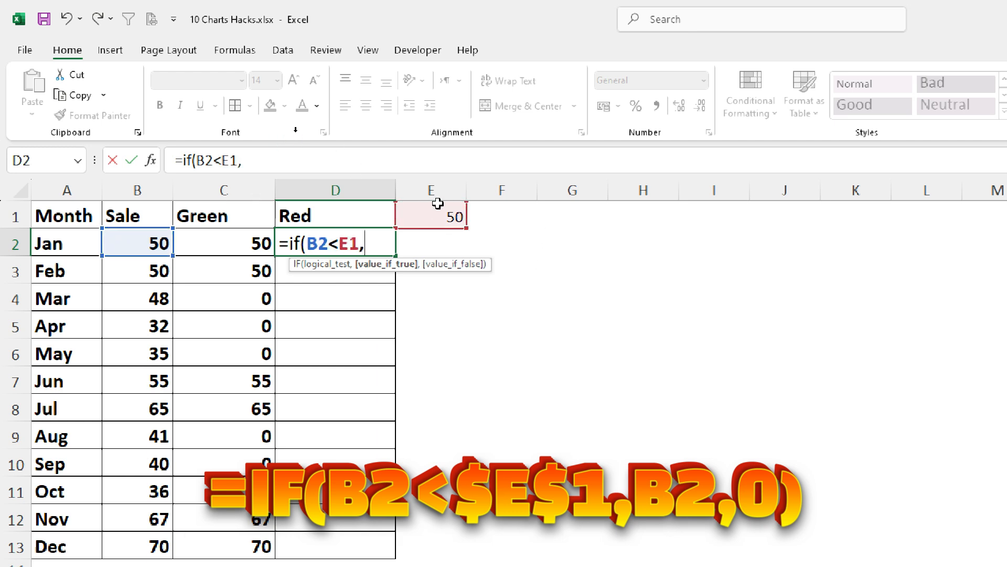
{"action": "left_click", "coordinate": [138, 243]}
{"action": "type", "text": ",0"}
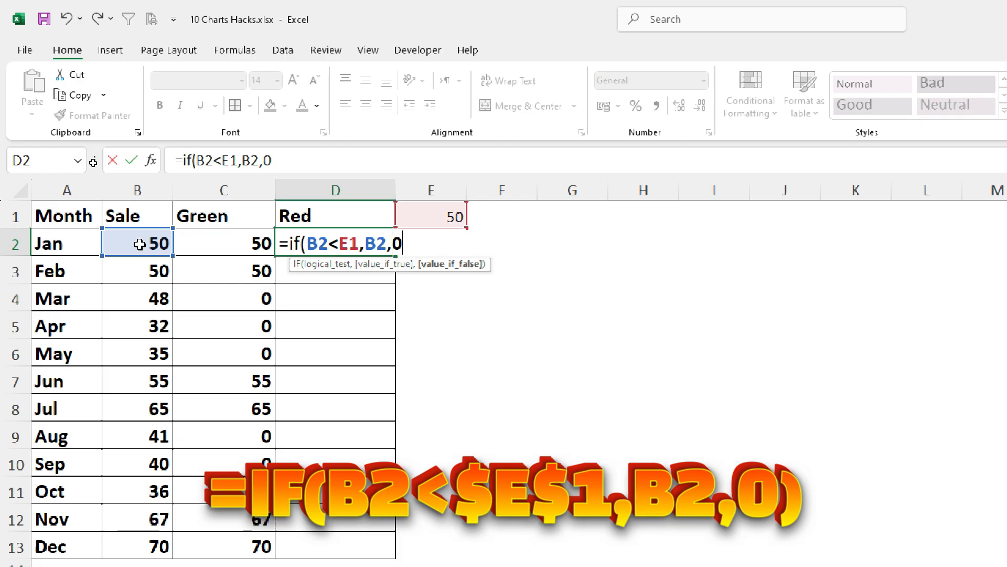
{"action": "key", "text": "Return"}
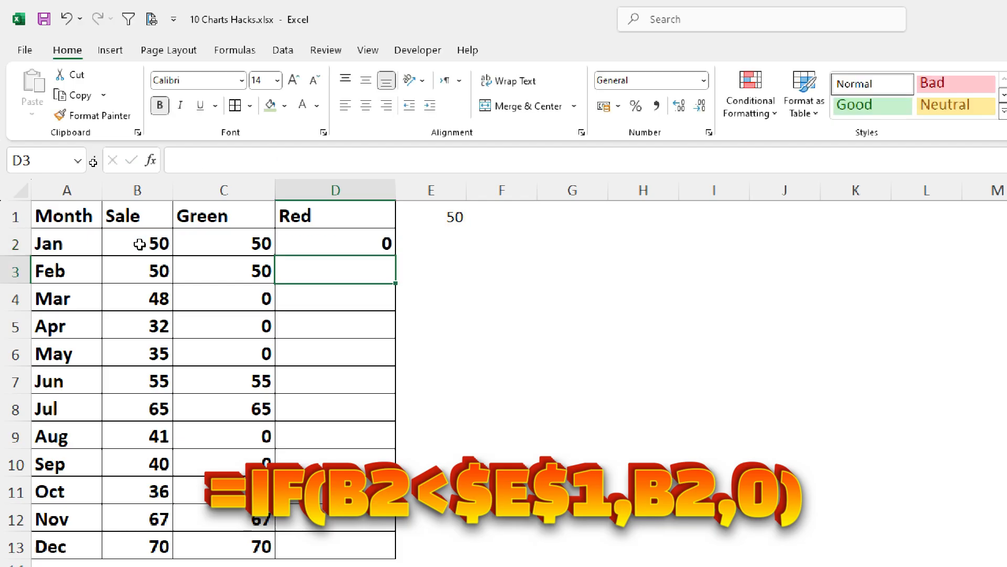
- Make the E1 reference absolute in D2, giving =IF(B2<$E$1,B2,0), and copy the formula down the Red column to D13
{"action": "left_click", "coordinate": [381, 226]}
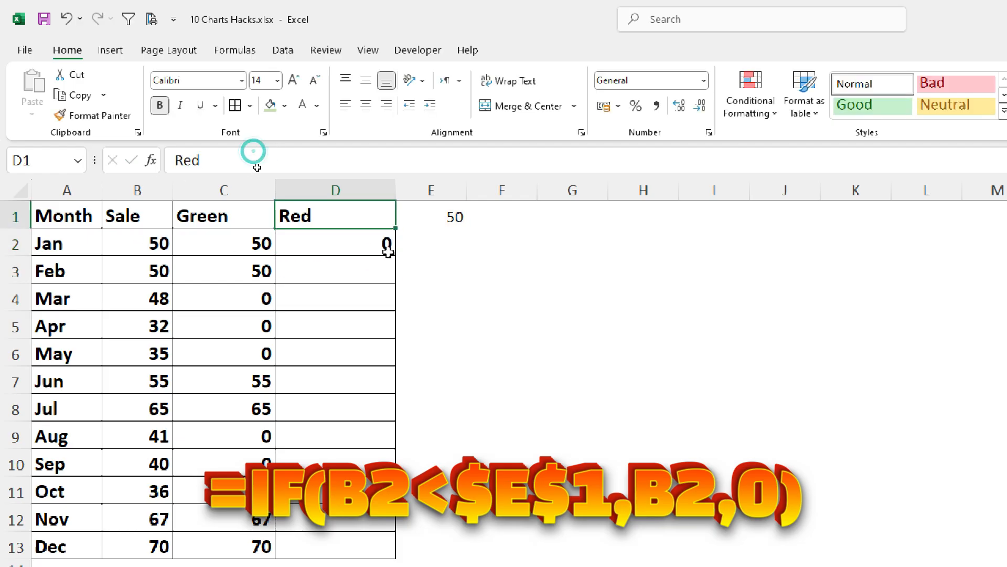
{"action": "left_click", "coordinate": [386, 248]}
{"action": "double_click", "coordinate": [384, 245]}
{"action": "left_click", "coordinate": [352, 243]}
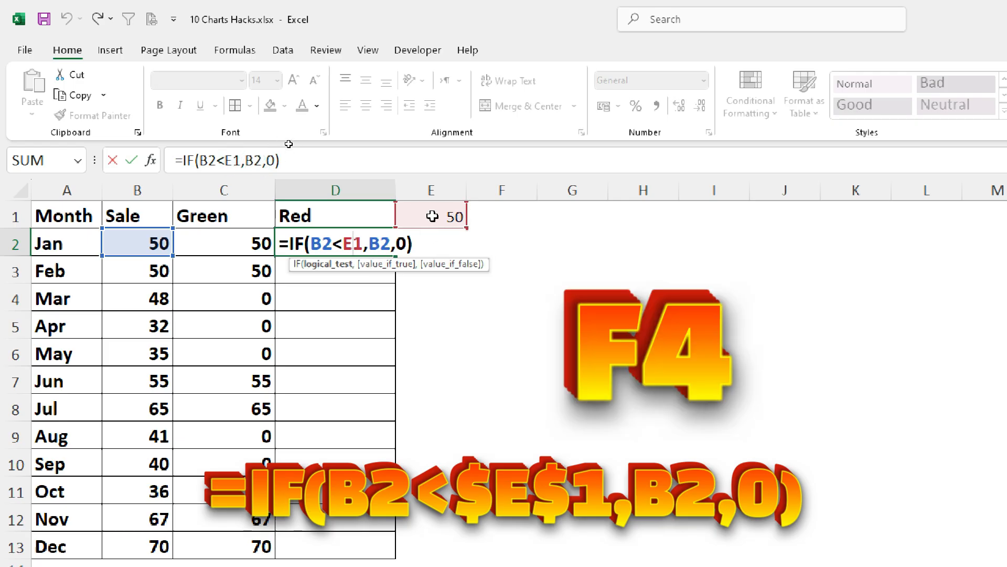
{"action": "key", "text": "F4"}
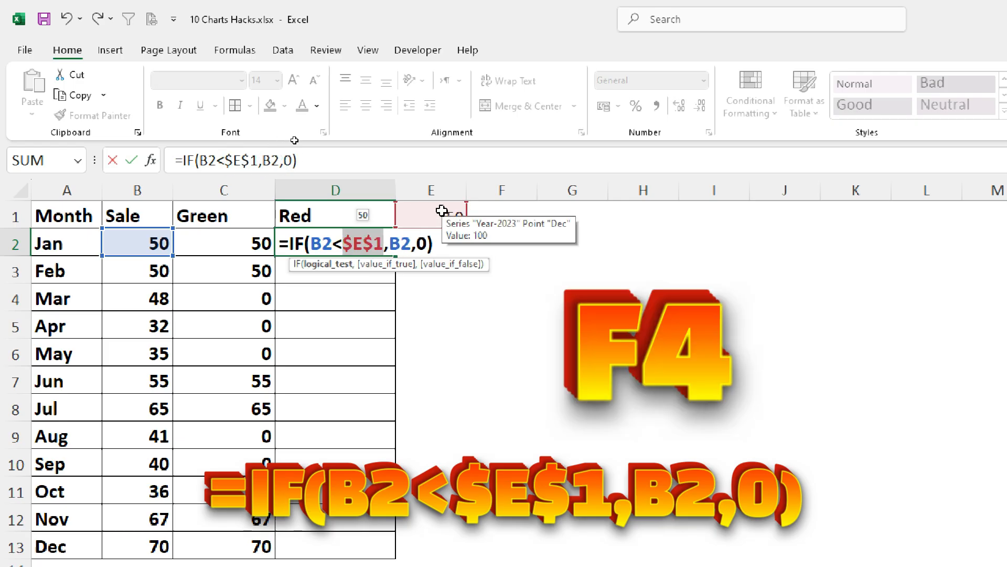
{"action": "key", "text": "Return"}
{"action": "left_click", "coordinate": [380, 246]}
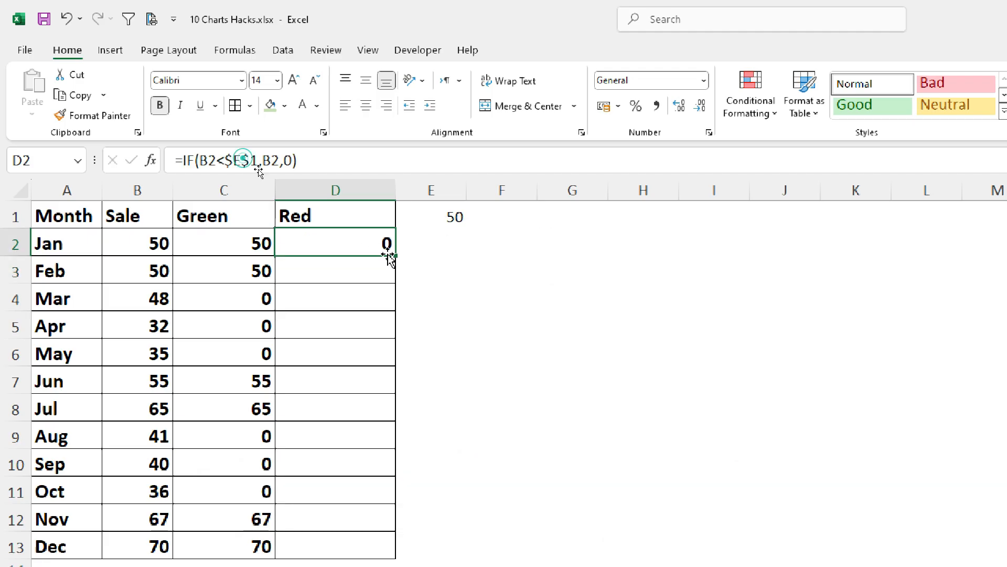
{"action": "double_click", "coordinate": [395, 255]}
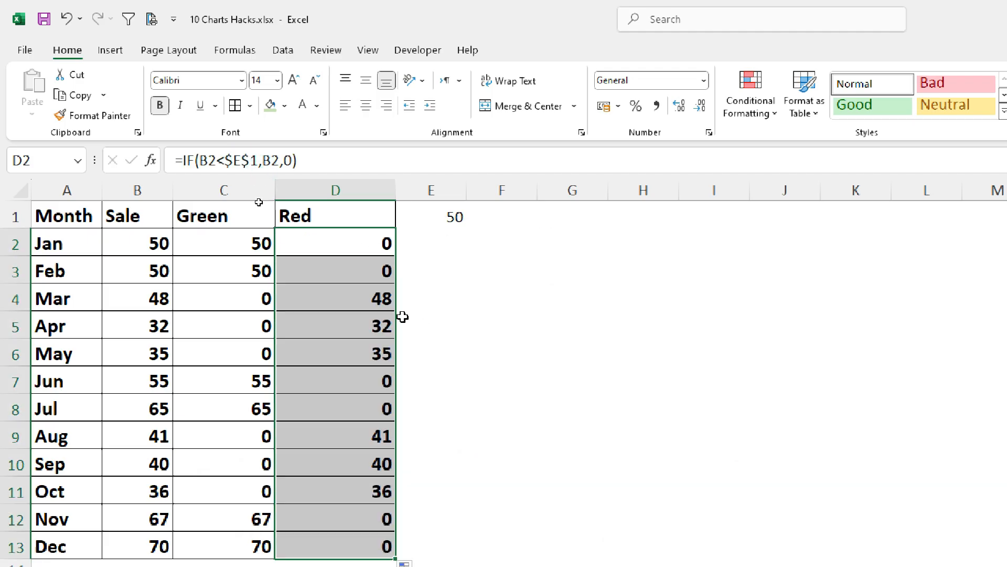
- Insert a 2-D clustered column chart from the Month, Green and Red columns and place it directly beside the table
{"action": "left_click_drag", "start_coordinate": [47, 213], "coordinate": [45, 534]}
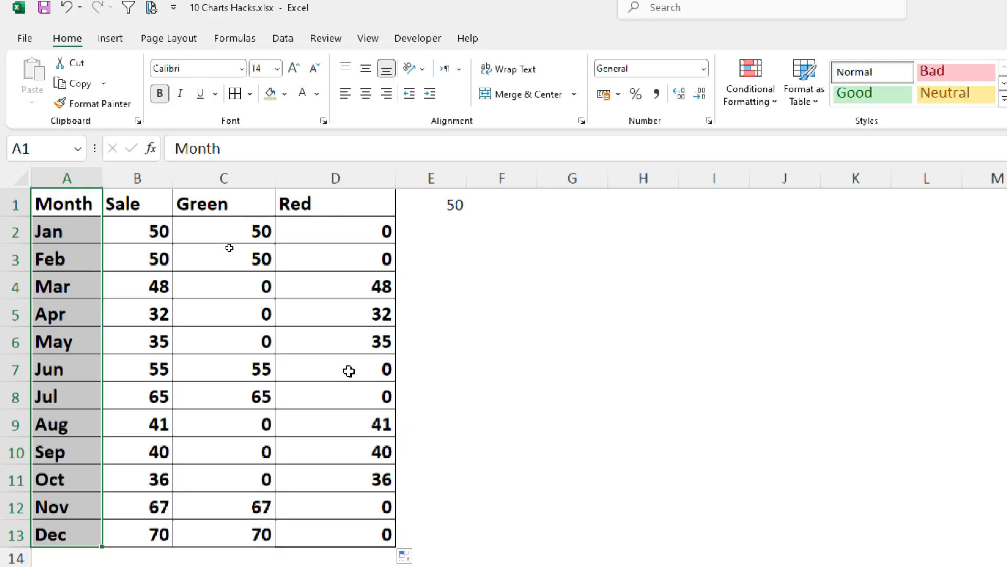
{"action": "left_click_drag", "start_coordinate": [230, 203], "coordinate": [344, 530]}
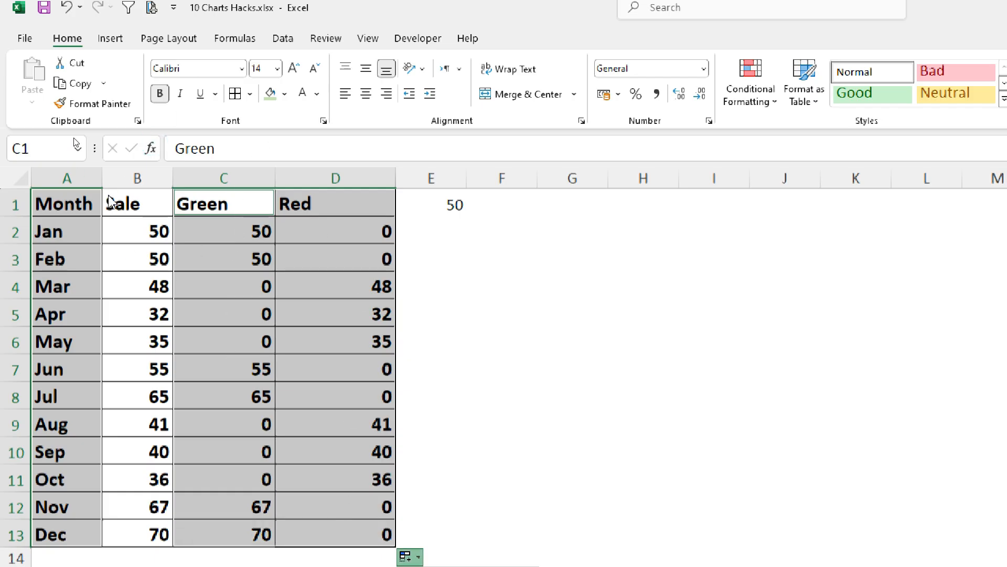
{"action": "left_click", "coordinate": [111, 40]}
{"action": "left_click", "coordinate": [505, 64]}
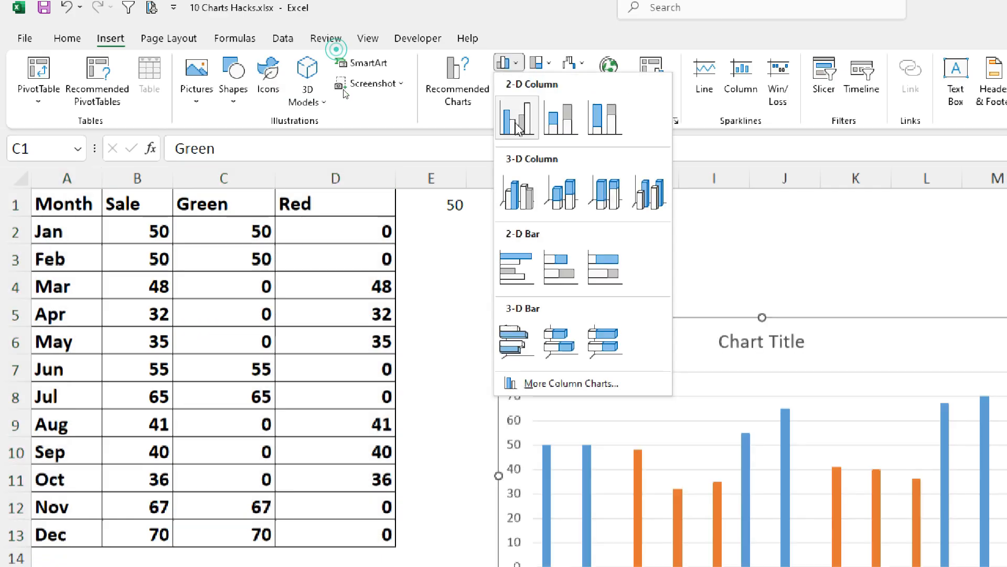
{"action": "left_click", "coordinate": [522, 118]}
{"action": "left_click_drag", "start_coordinate": [604, 324], "coordinate": [499, 192]}
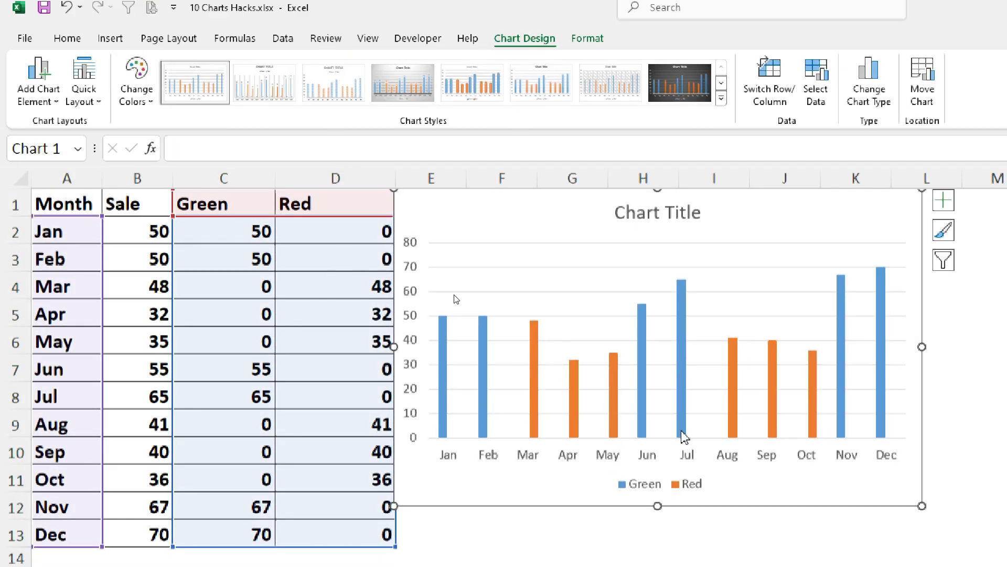
- Select the Green and Red column series in turn to examine their source ranges, ending on the Green series
{"action": "left_click", "coordinate": [444, 402]}
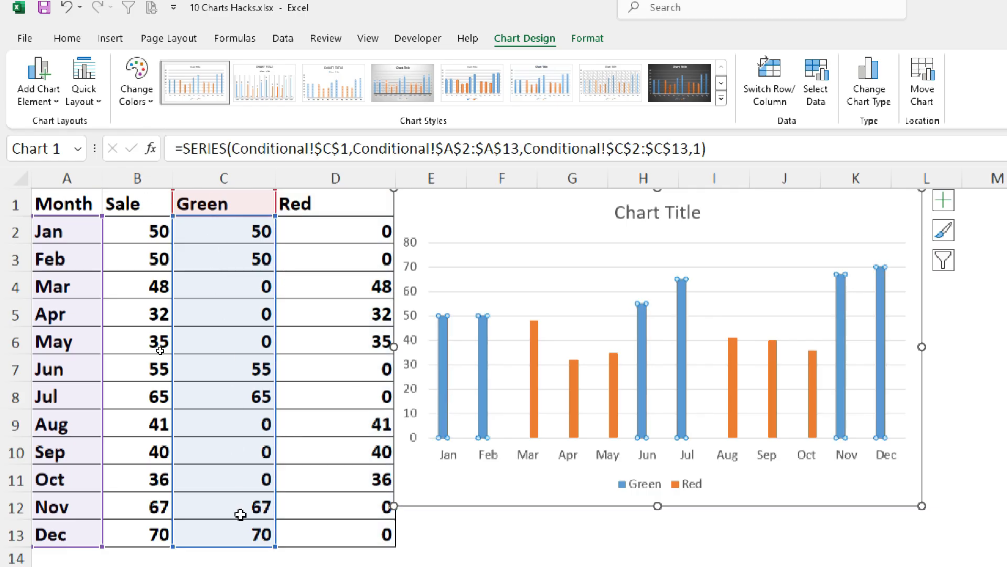
{"action": "left_click", "coordinate": [535, 406]}
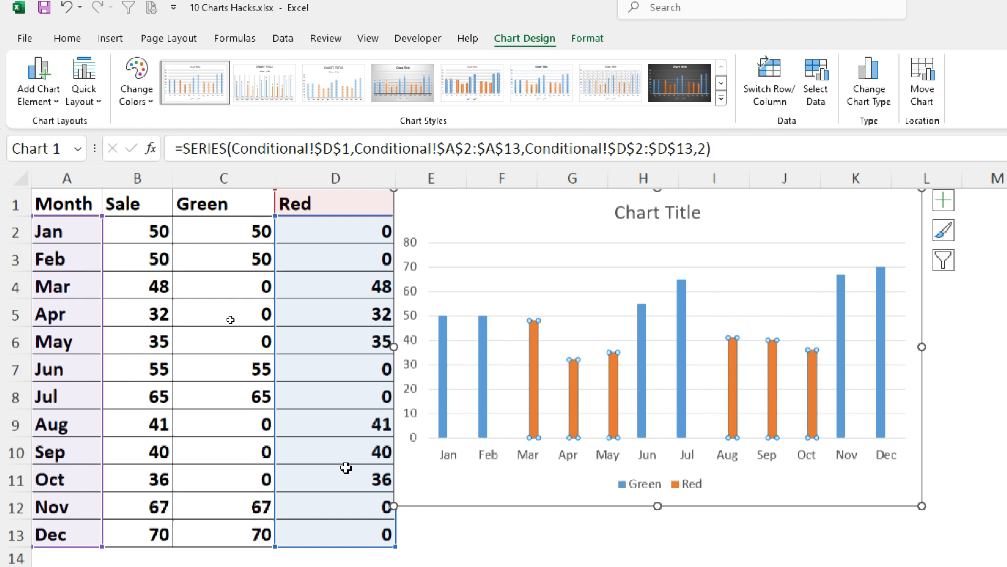
{"action": "left_click", "coordinate": [442, 388]}
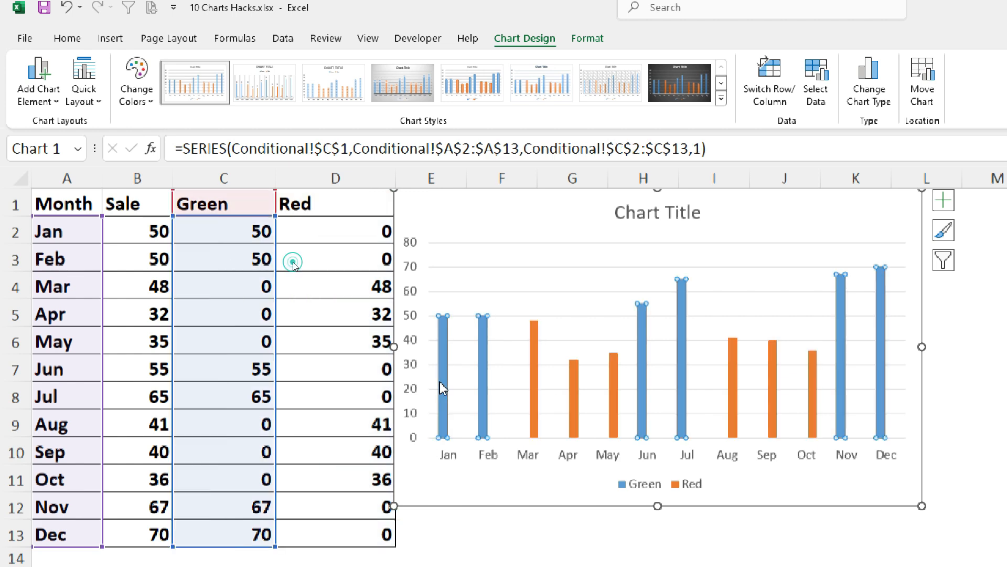
{"action": "right_click", "coordinate": [445, 414]}
{"action": "left_click", "coordinate": [487, 535]}
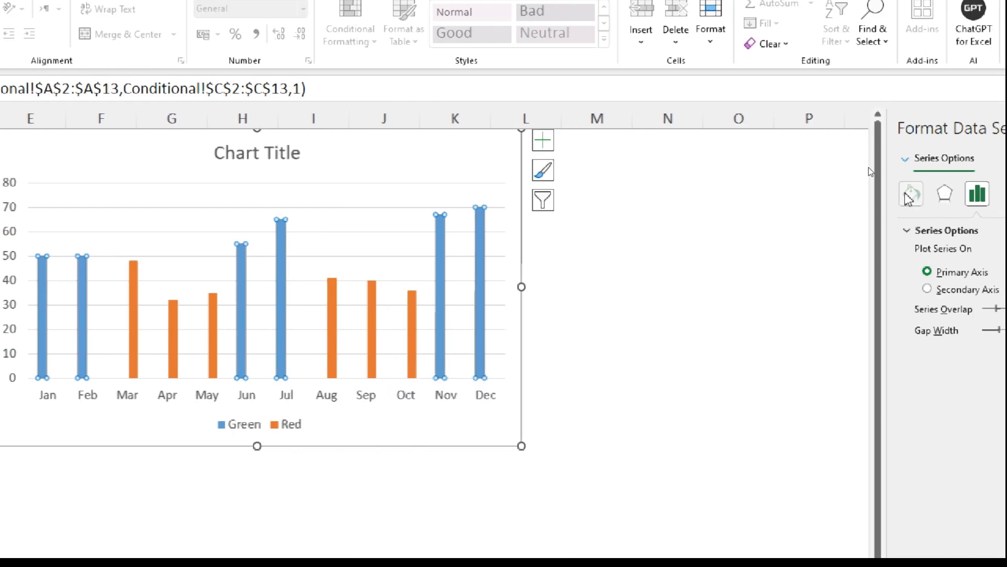
{"action": "left_click", "coordinate": [911, 194]}
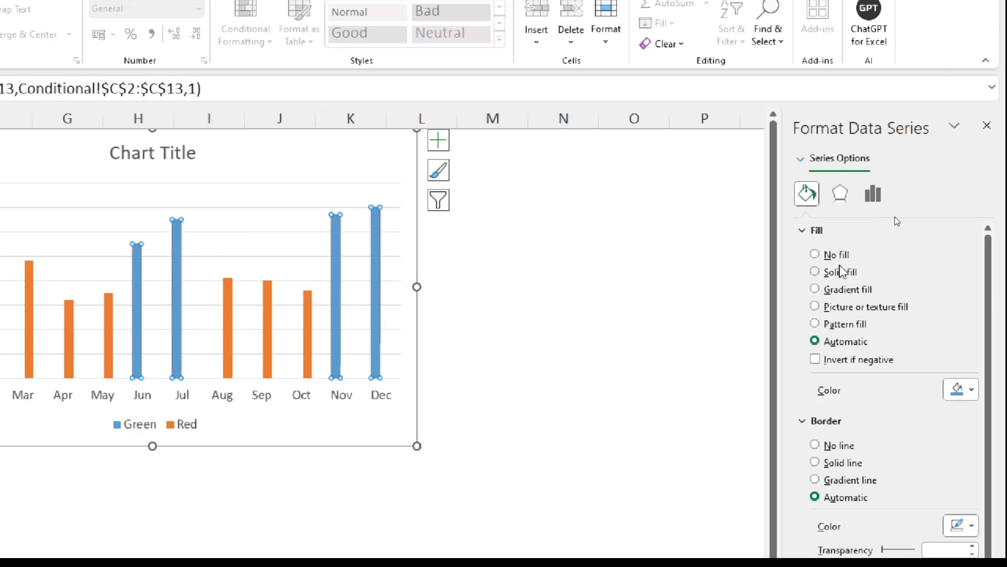
{"action": "left_click", "coordinate": [970, 389]}
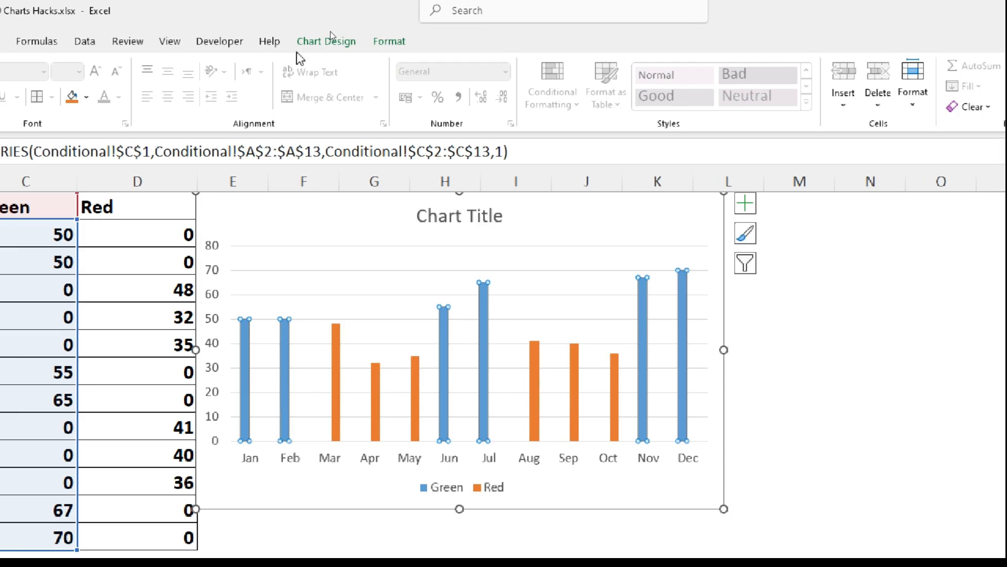
- Fill the selected Green series columns with the standard green color
{"action": "left_click", "coordinate": [389, 41]}
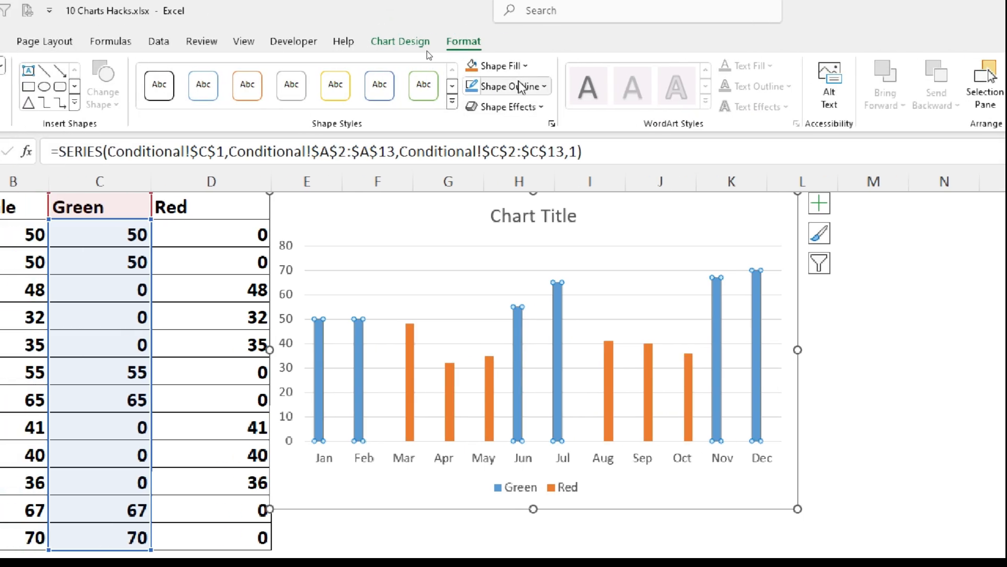
{"action": "left_click", "coordinate": [525, 66]}
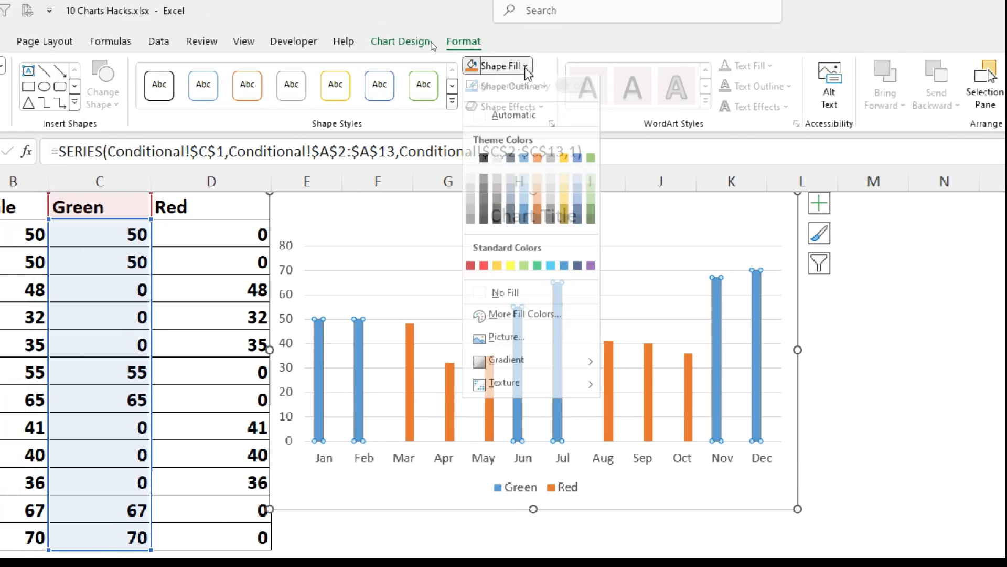
{"action": "left_click", "coordinate": [536, 272]}
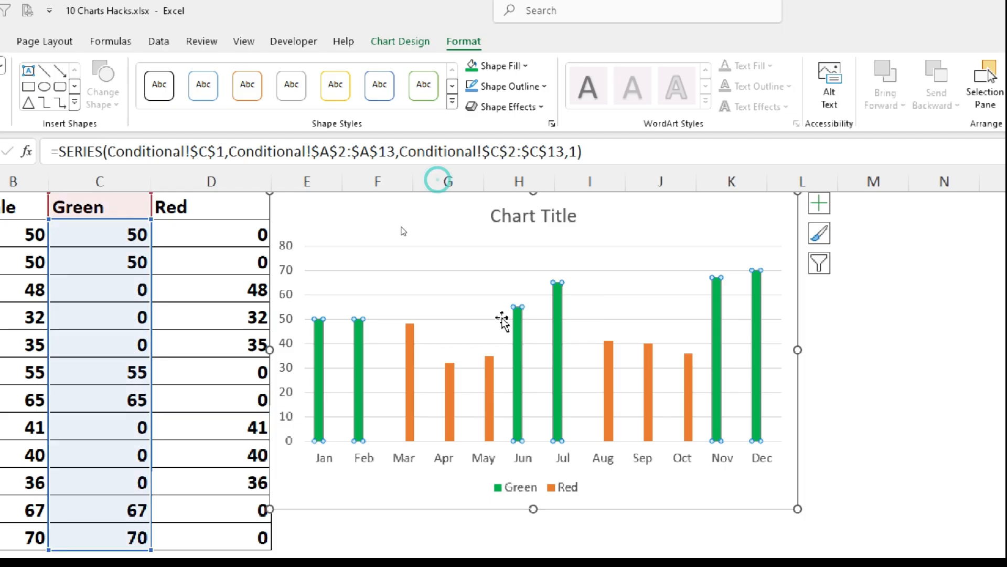
- Fill the Red series columns in the chart with the standard red color
{"action": "left_click", "coordinate": [412, 374]}
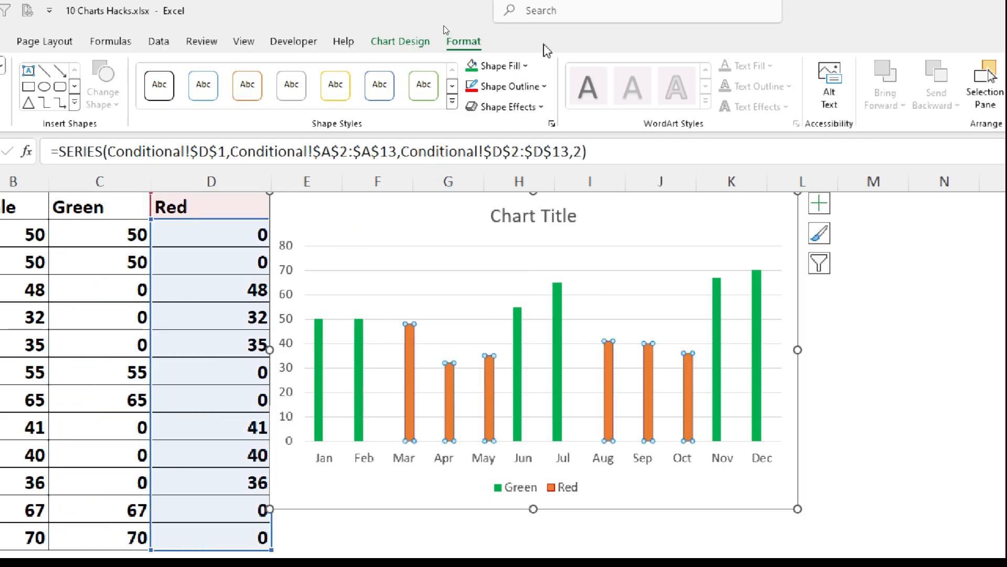
{"action": "left_click", "coordinate": [524, 65]}
{"action": "left_click", "coordinate": [483, 272]}
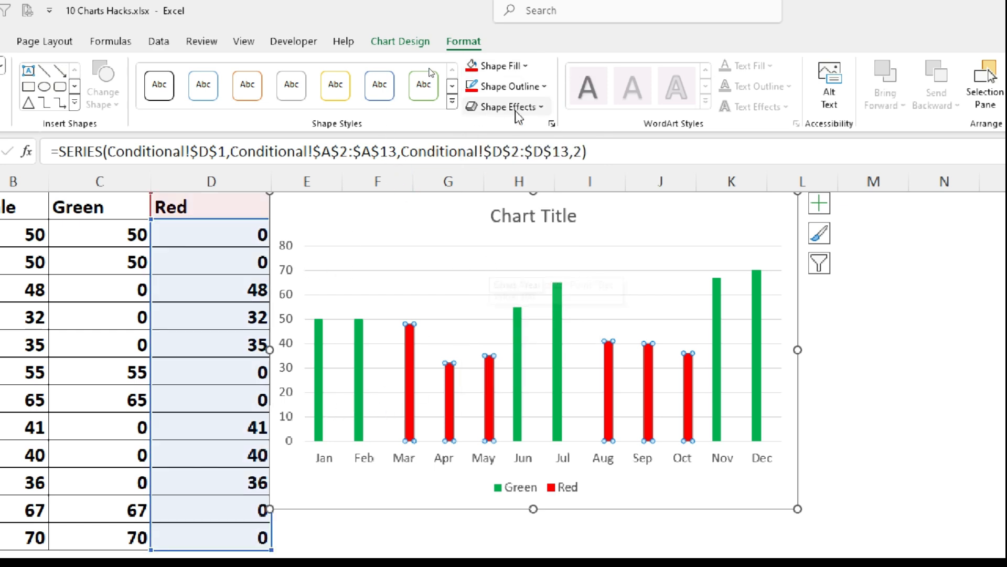
- Remove the outline from the Red series columns and return to the January sale cell B2
{"action": "left_click", "coordinate": [524, 86]}
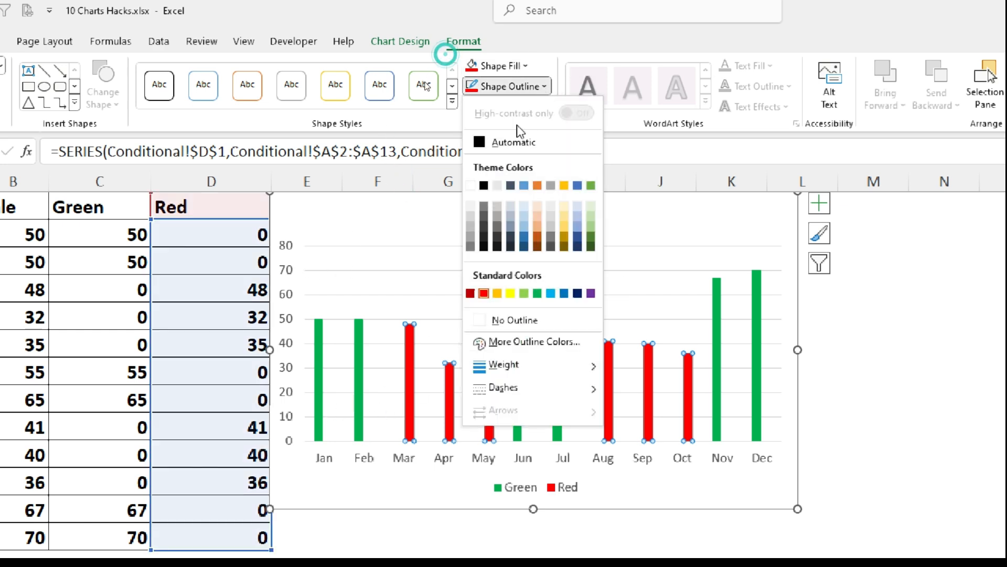
{"action": "left_click", "coordinate": [475, 321]}
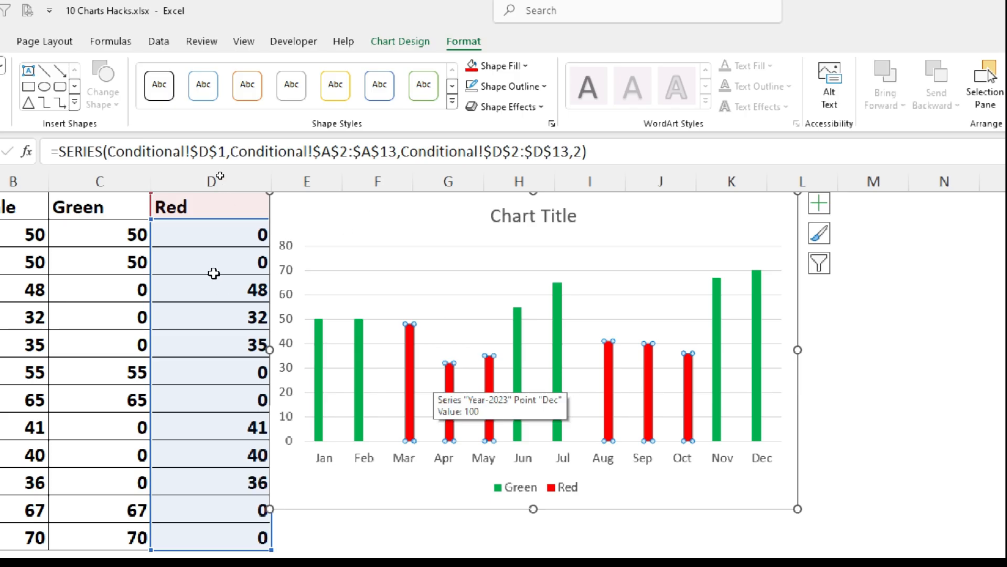
{"action": "left_click", "coordinate": [421, 198]}
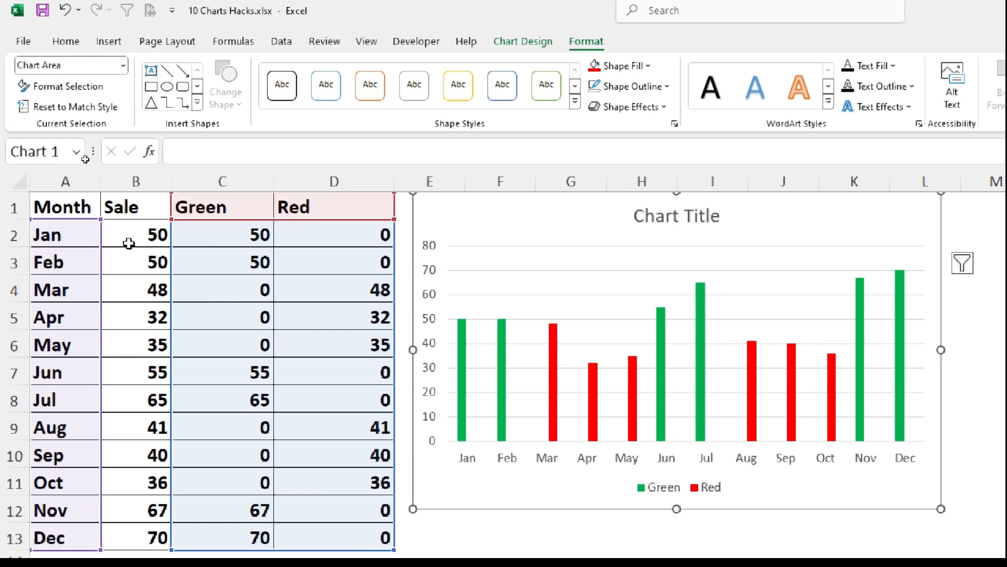
{"action": "left_click", "coordinate": [137, 235]}
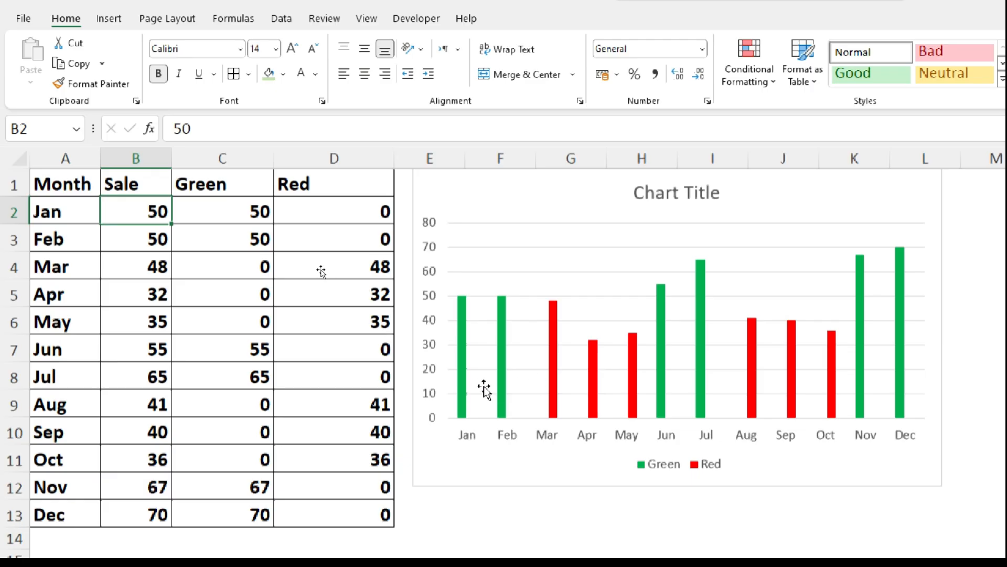
- Add data labels to both the Green and the Red column series in the chart
{"action": "right_click", "coordinate": [462, 393]}
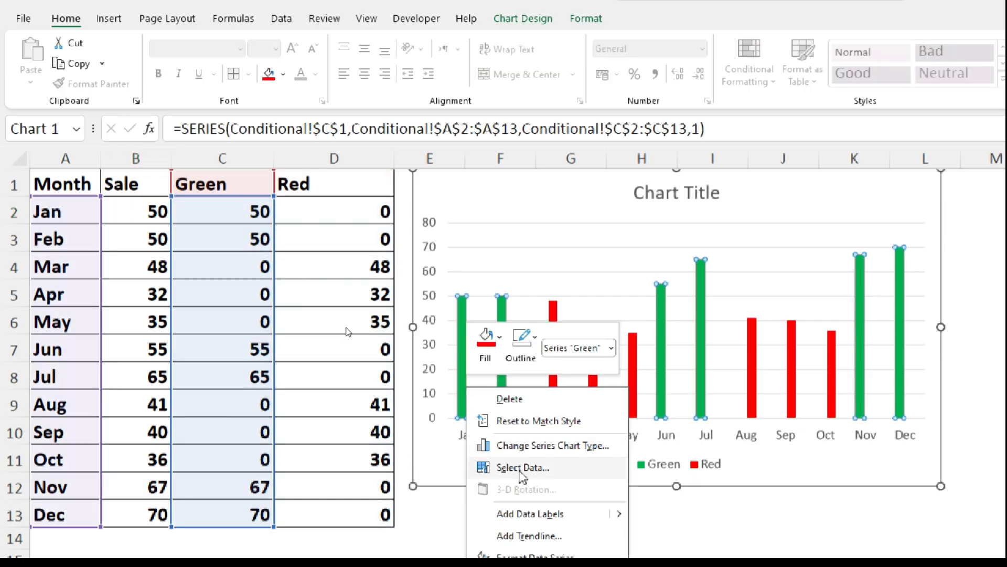
{"action": "left_click", "coordinate": [527, 514]}
{"action": "right_click", "coordinate": [558, 359]}
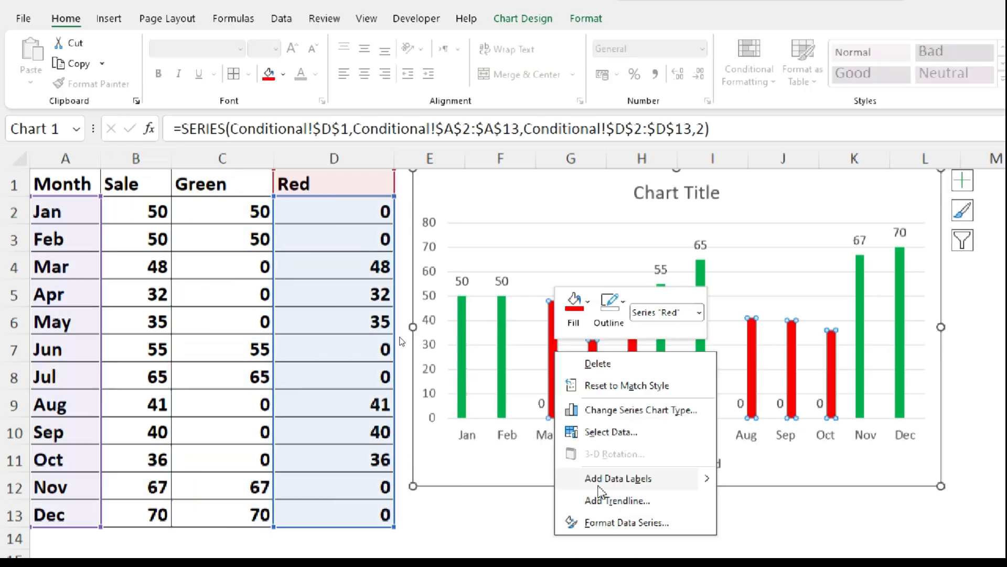
{"action": "left_click", "coordinate": [605, 485]}
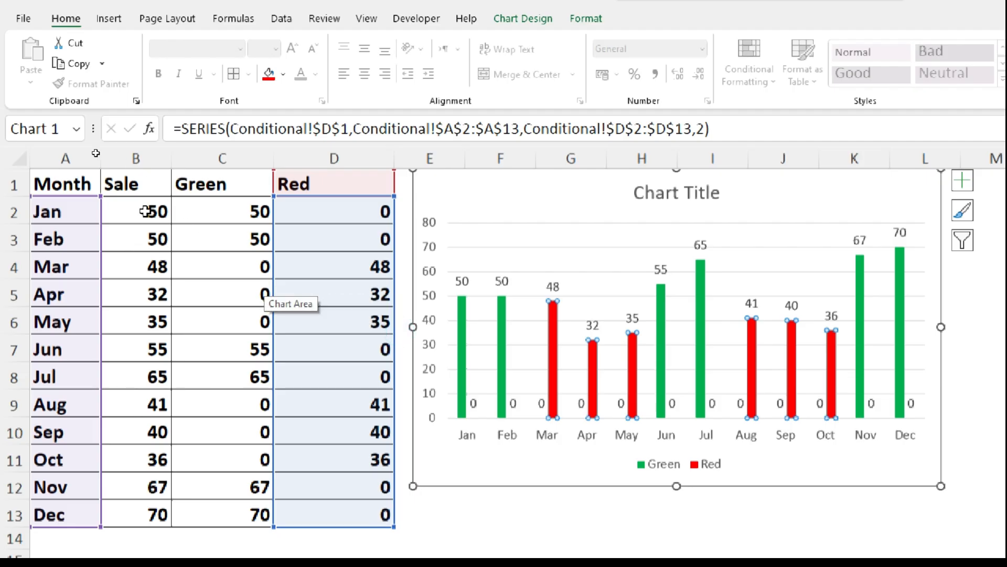
- Set the January sale in cell B2 to 49 to test the conditional column colors
{"action": "left_click", "coordinate": [145, 211]}
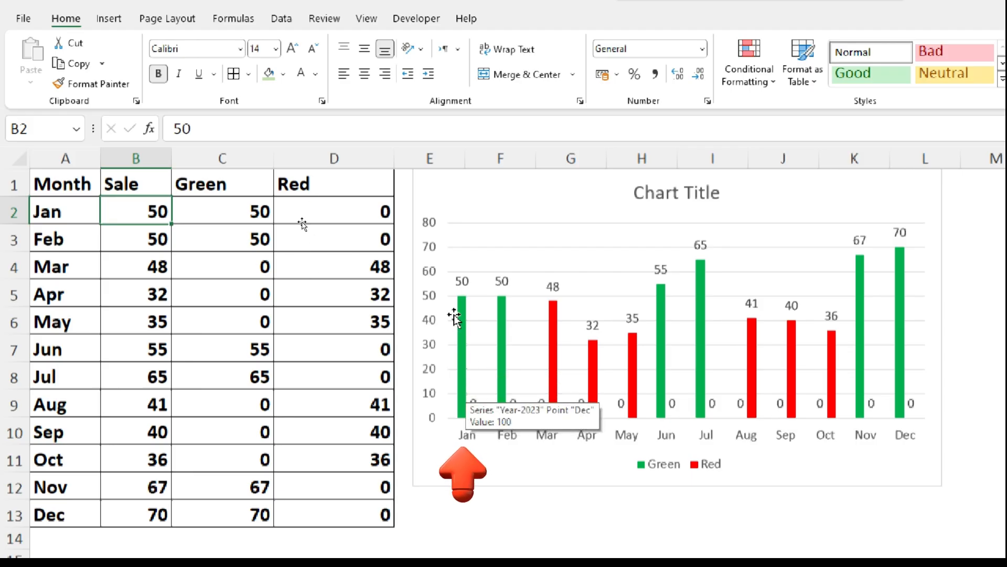
{"action": "type", "text": "4"}
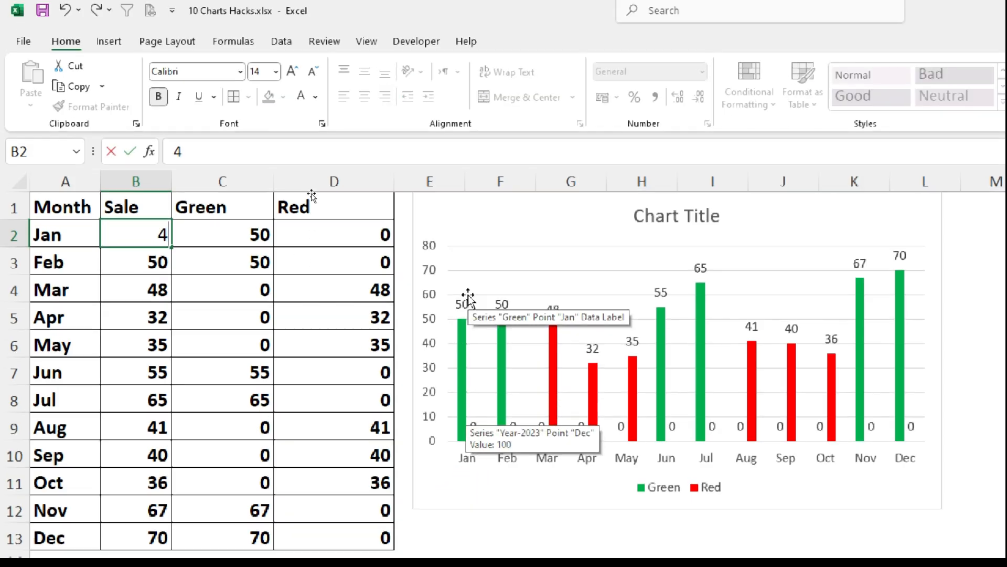
{"action": "type", "text": "9"}
{"action": "key", "text": "Return"}
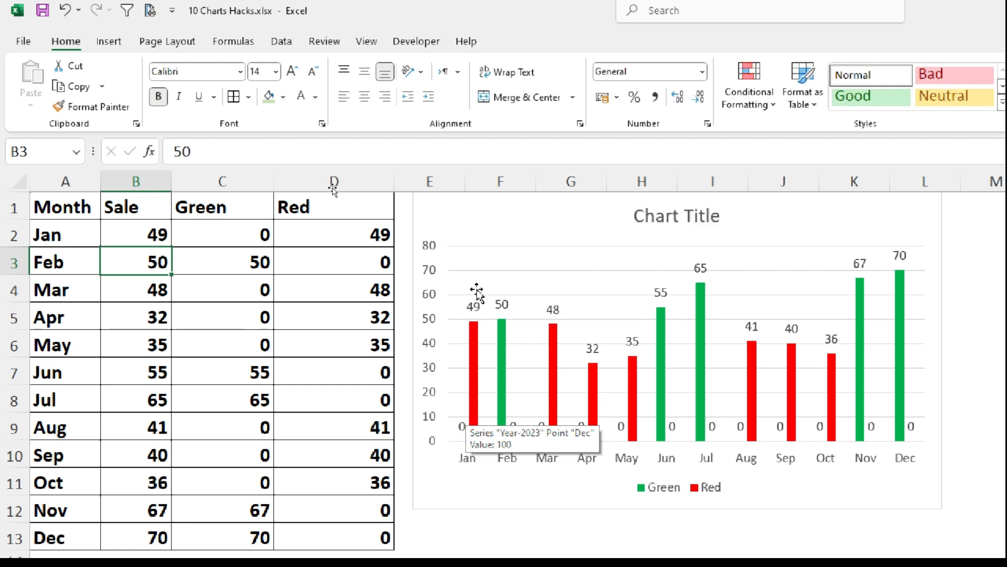